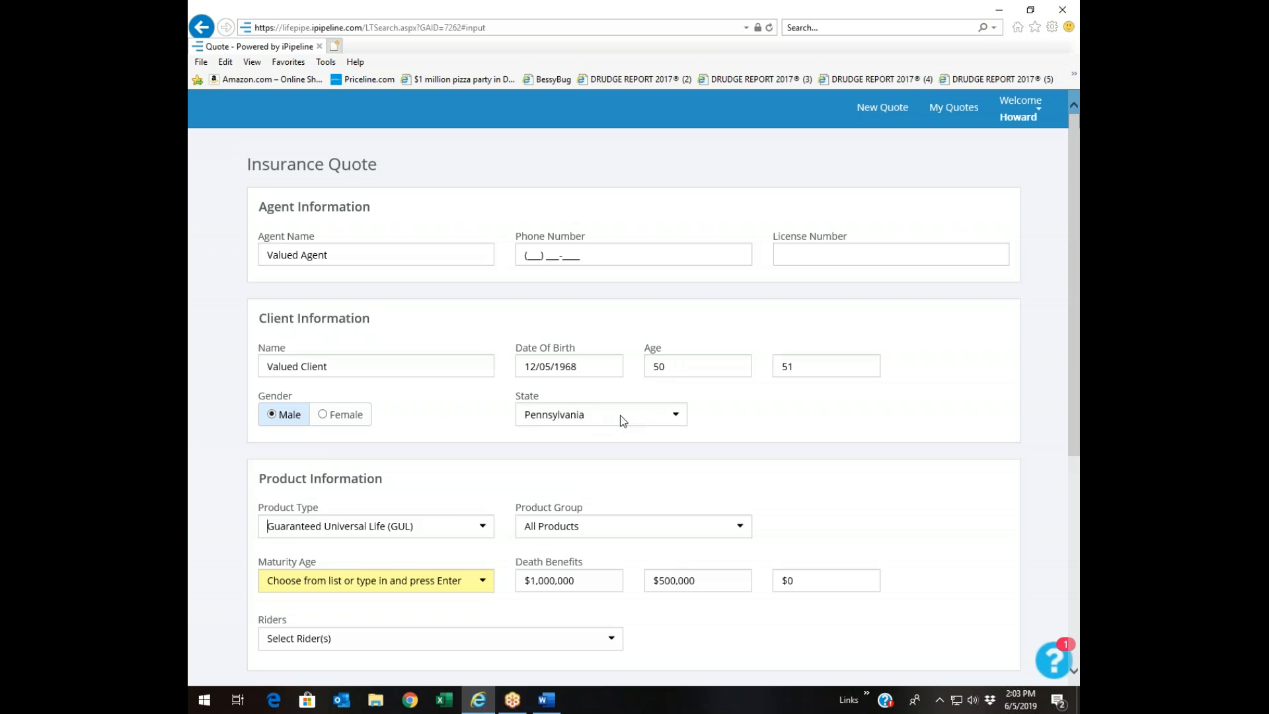
Change the quote's product type to Guaranteed Universal Life (GUL) - Benchmark
{"action": "scroll", "coordinate": [477, 449], "scroll_direction": "down", "scroll_amount": 3}
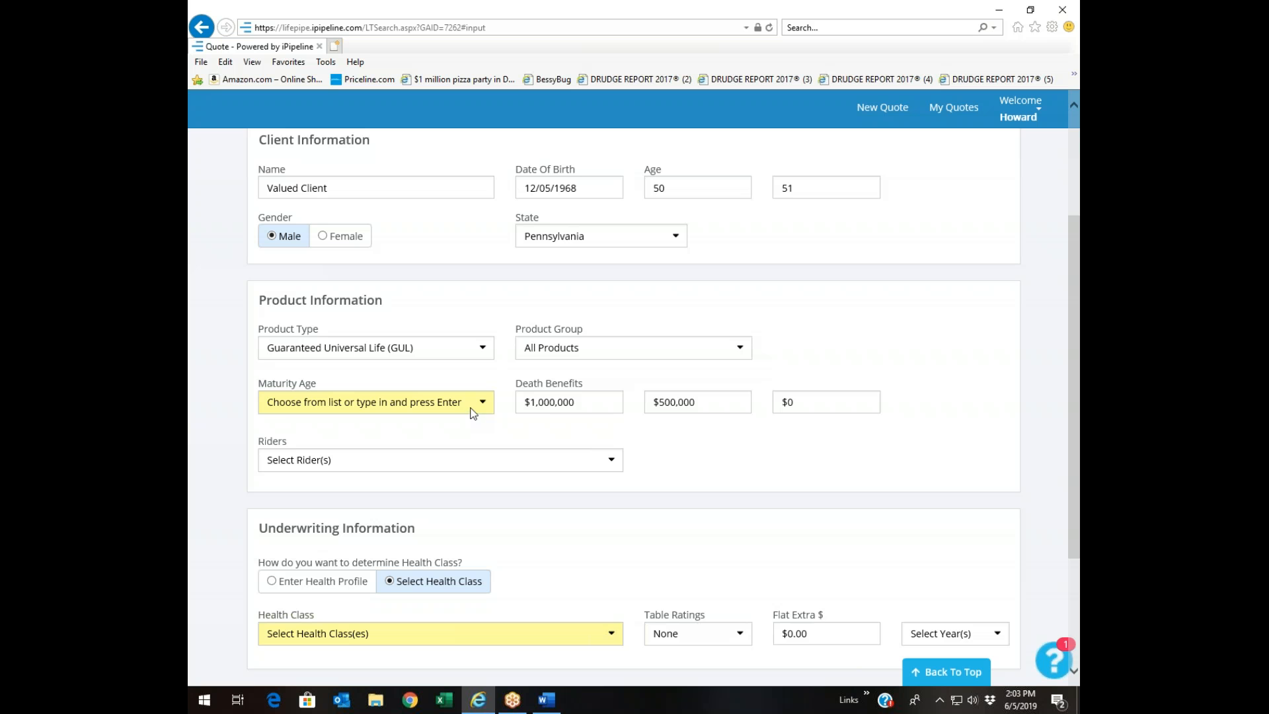
{"action": "left_click", "coordinate": [482, 351]}
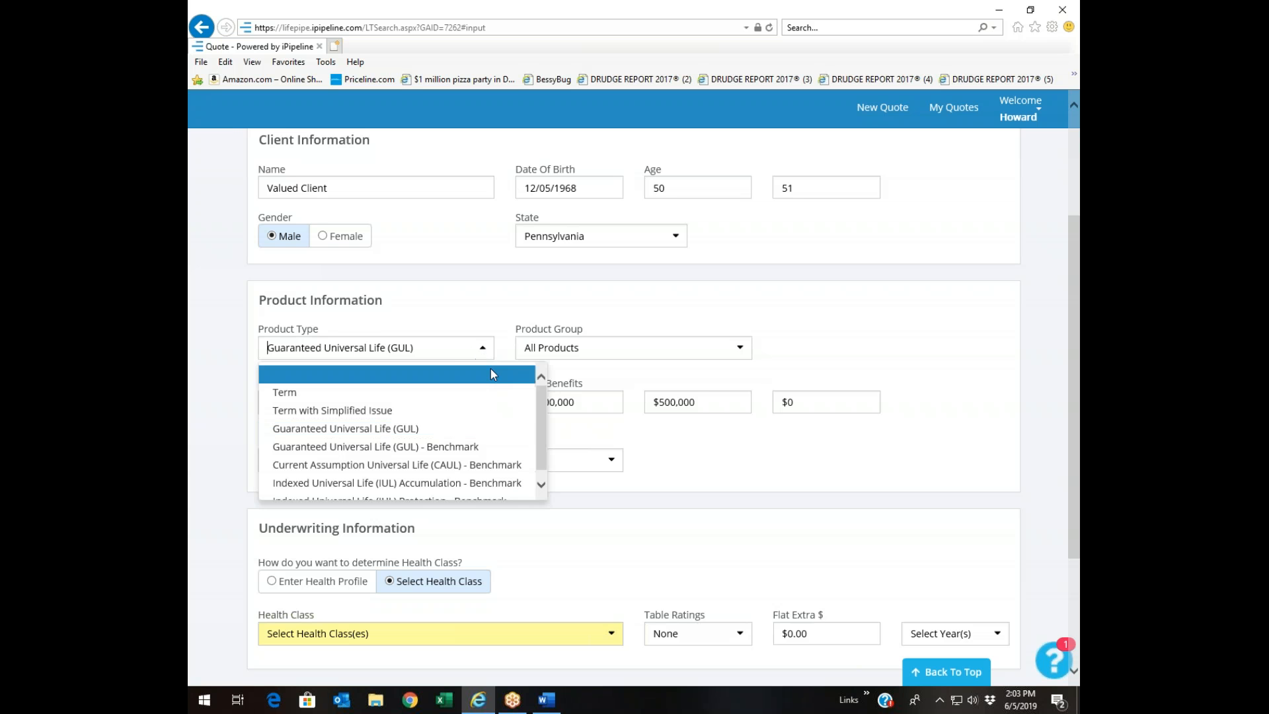
{"action": "left_click", "coordinate": [456, 448]}
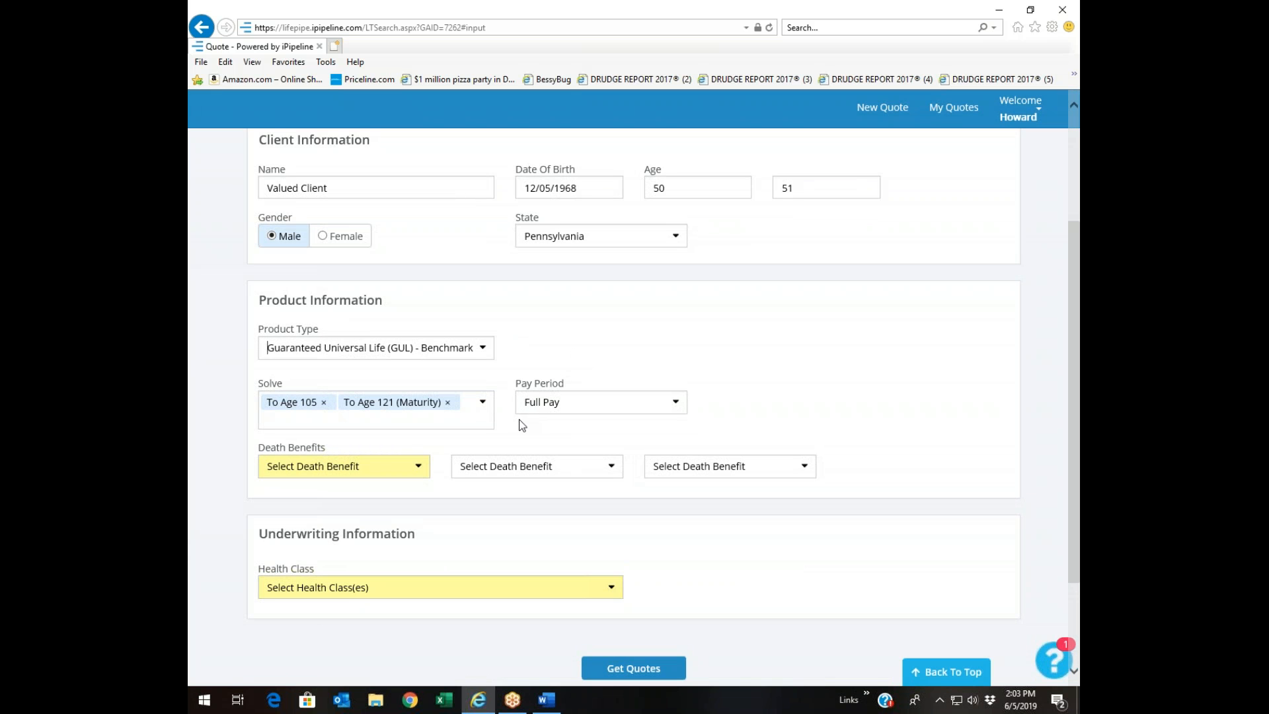
Review the available Solve ages and Pay Period options for the benchmark product
{"action": "left_click", "coordinate": [483, 403]}
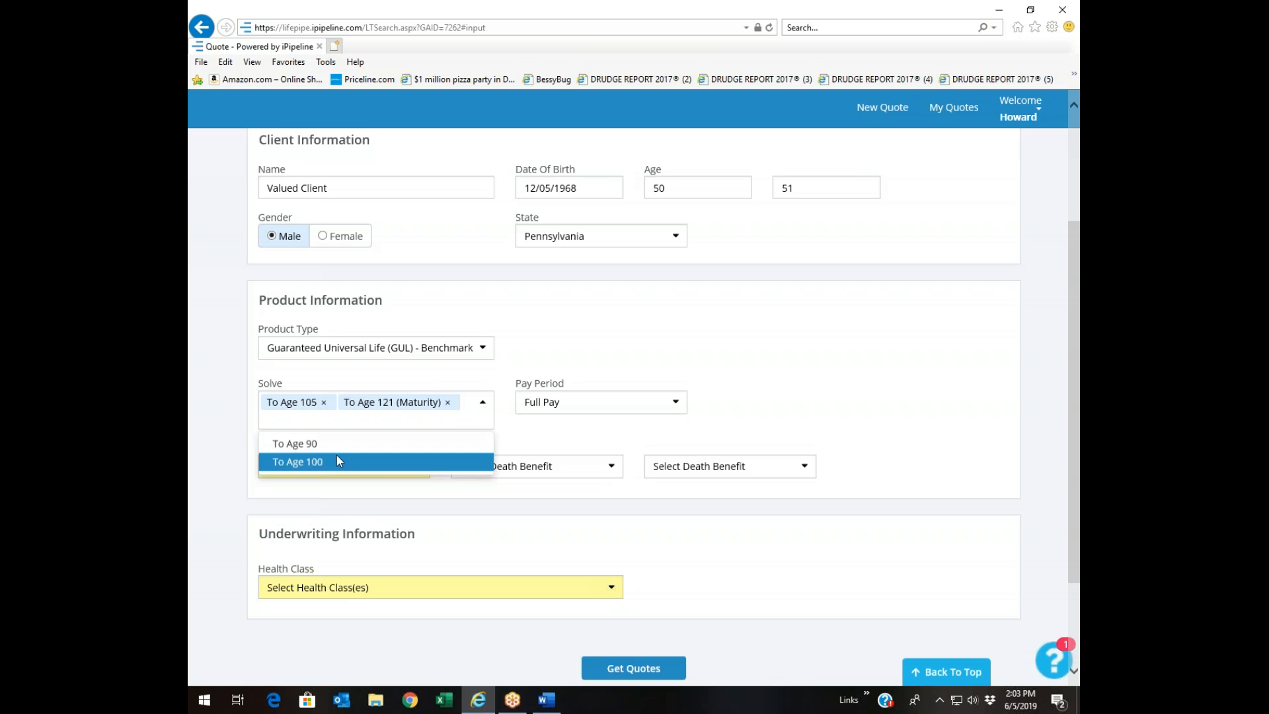
{"action": "left_click", "coordinate": [582, 345]}
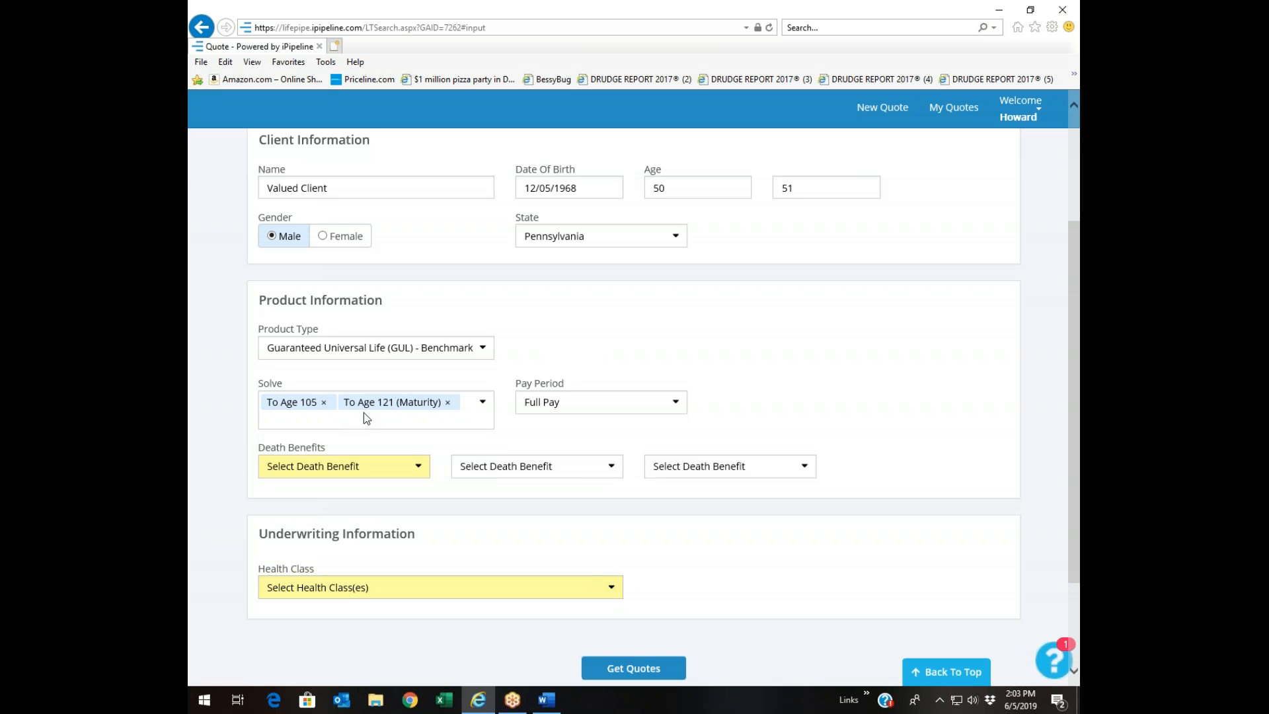
{"action": "left_click", "coordinate": [674, 406]}
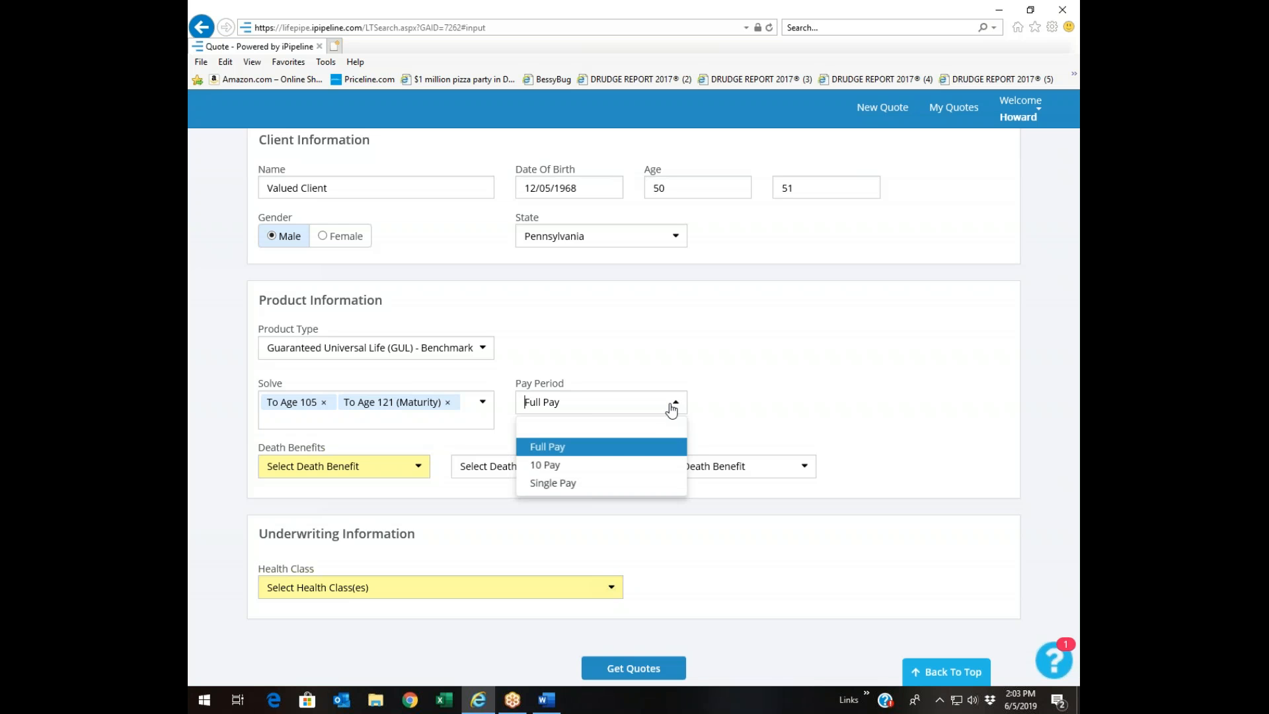
{"action": "left_click", "coordinate": [671, 406]}
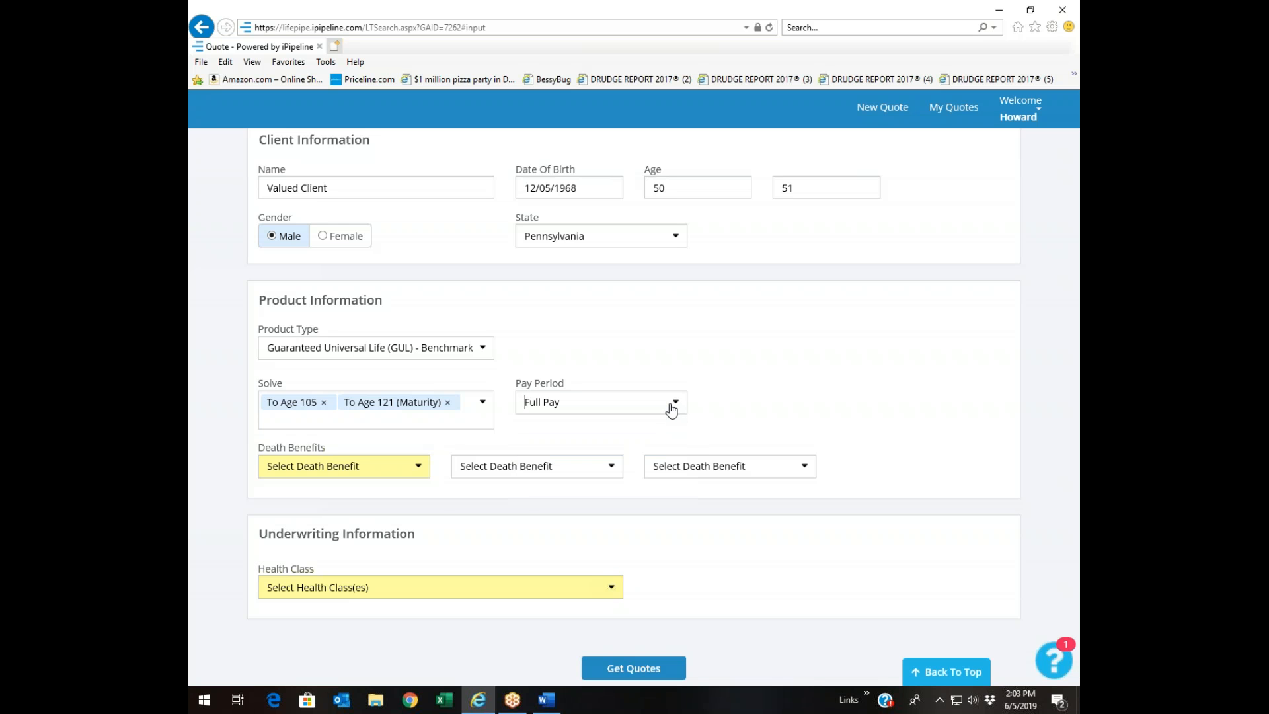
Set the first death benefit to $1,000,000 and the second death benefit to $500,000
{"action": "left_click", "coordinate": [418, 470]}
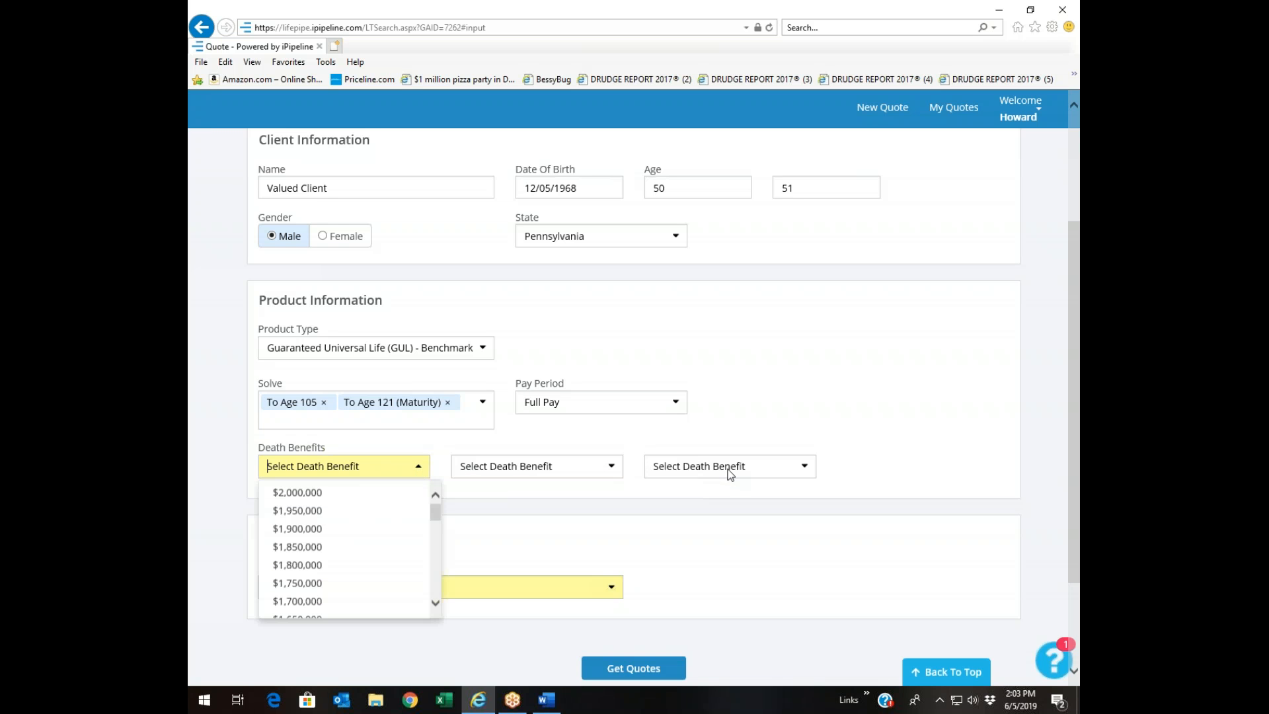
{"action": "left_click_drag", "start_coordinate": [435, 513], "coordinate": [436, 556]}
{"action": "left_click", "coordinate": [393, 553]}
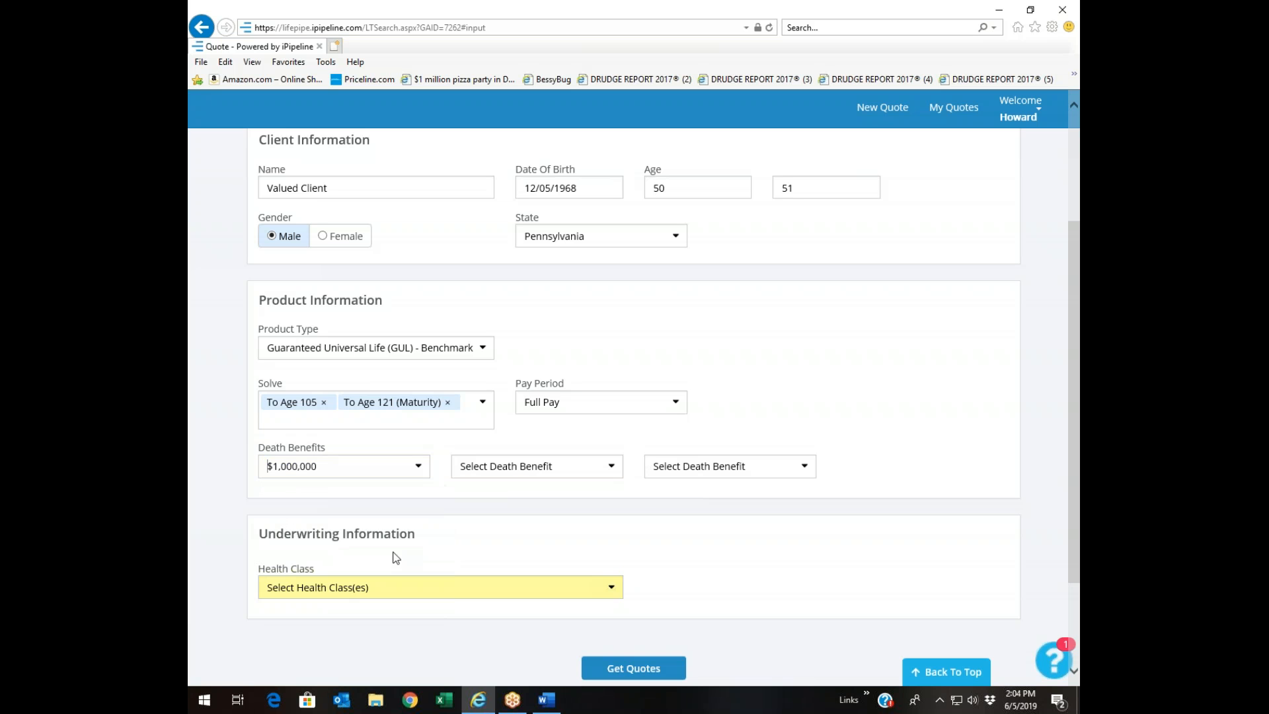
{"action": "left_click", "coordinate": [537, 469]}
{"action": "left_click_drag", "start_coordinate": [627, 510], "coordinate": [628, 570]}
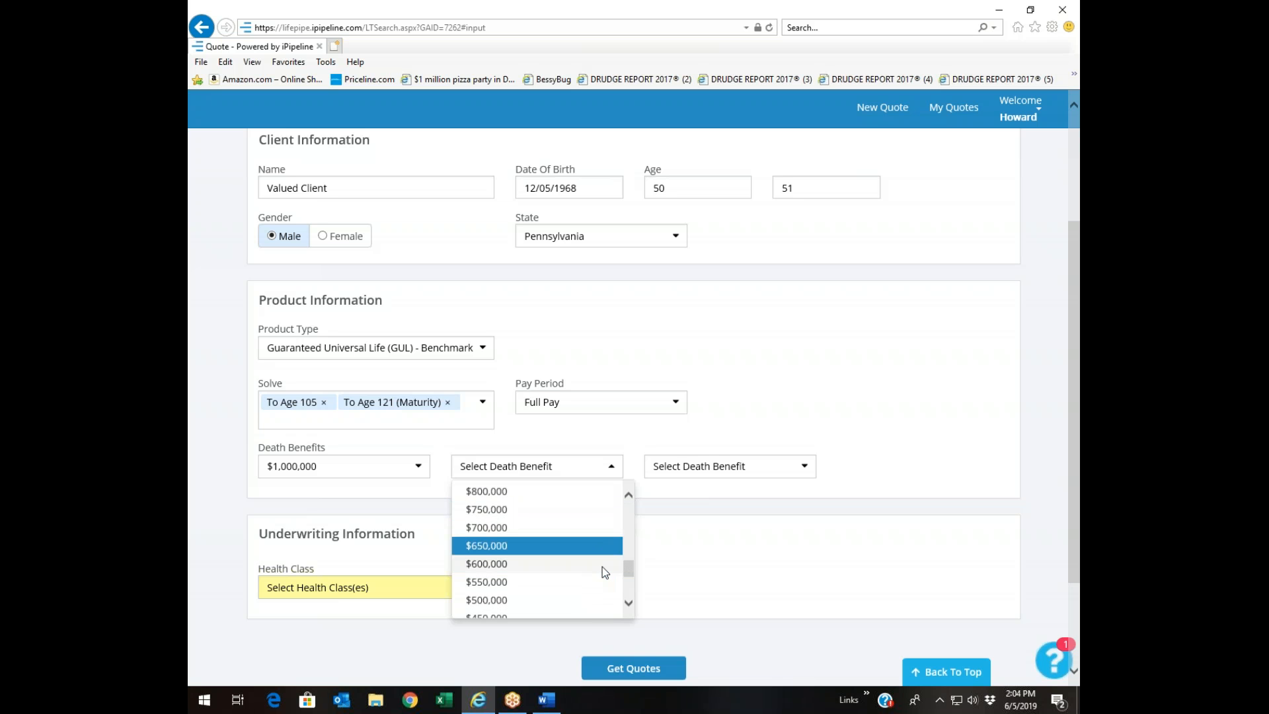
{"action": "left_click", "coordinate": [561, 599]}
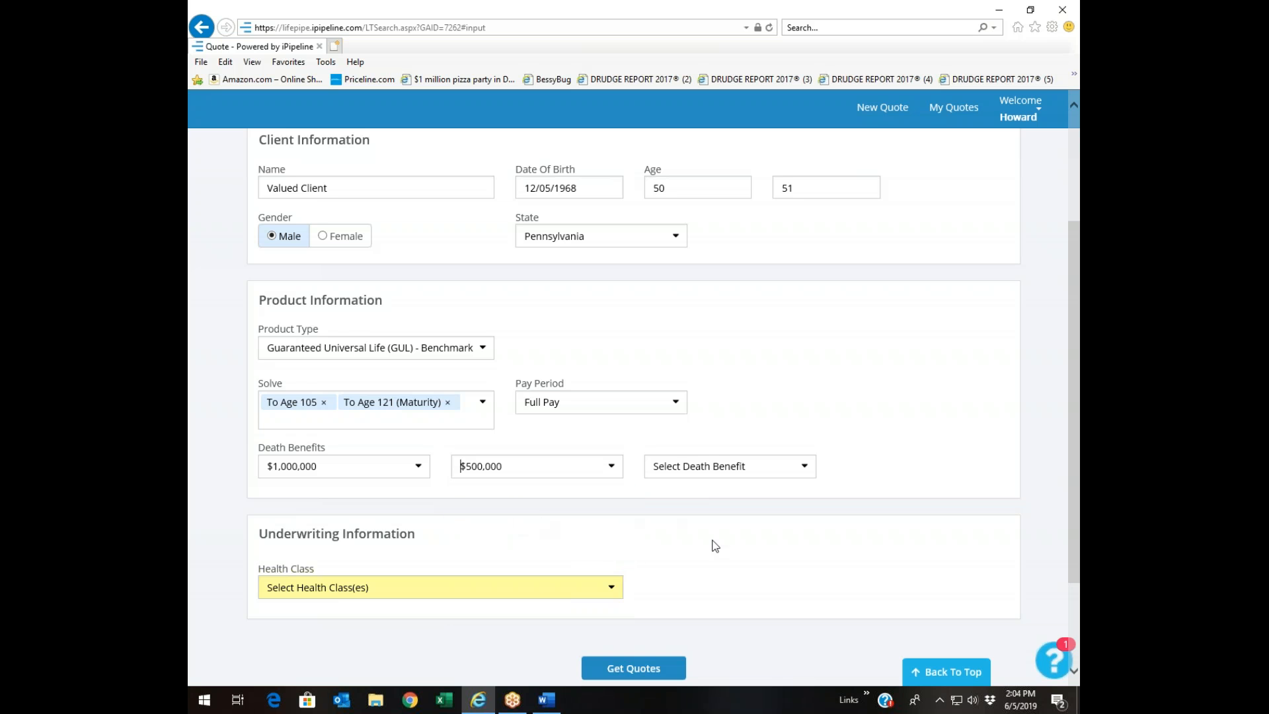
Select the Preferred Non-Tobacco and Standard Plus Non-Tobacco health classes and run the quotes
{"action": "scroll", "coordinate": [712, 544], "scroll_direction": "down", "scroll_amount": 2}
{"action": "left_click", "coordinate": [614, 456]}
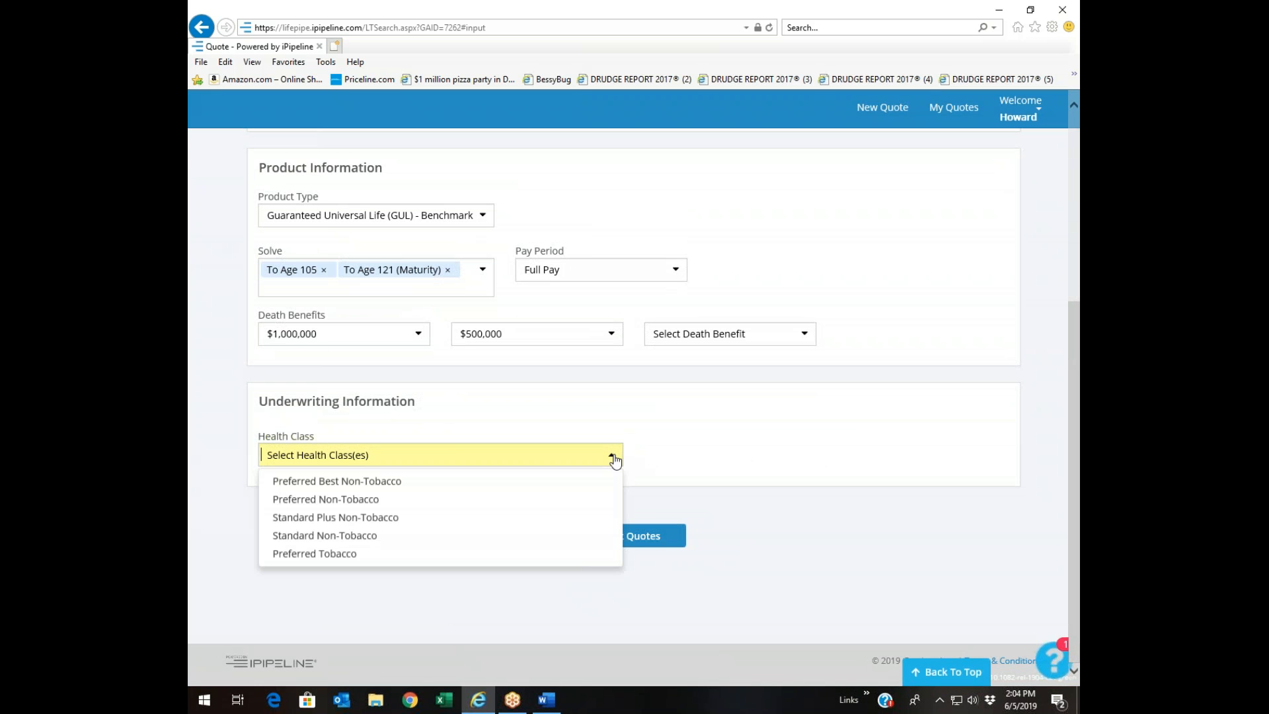
{"action": "left_click", "coordinate": [453, 500]}
{"action": "left_click", "coordinate": [446, 500]}
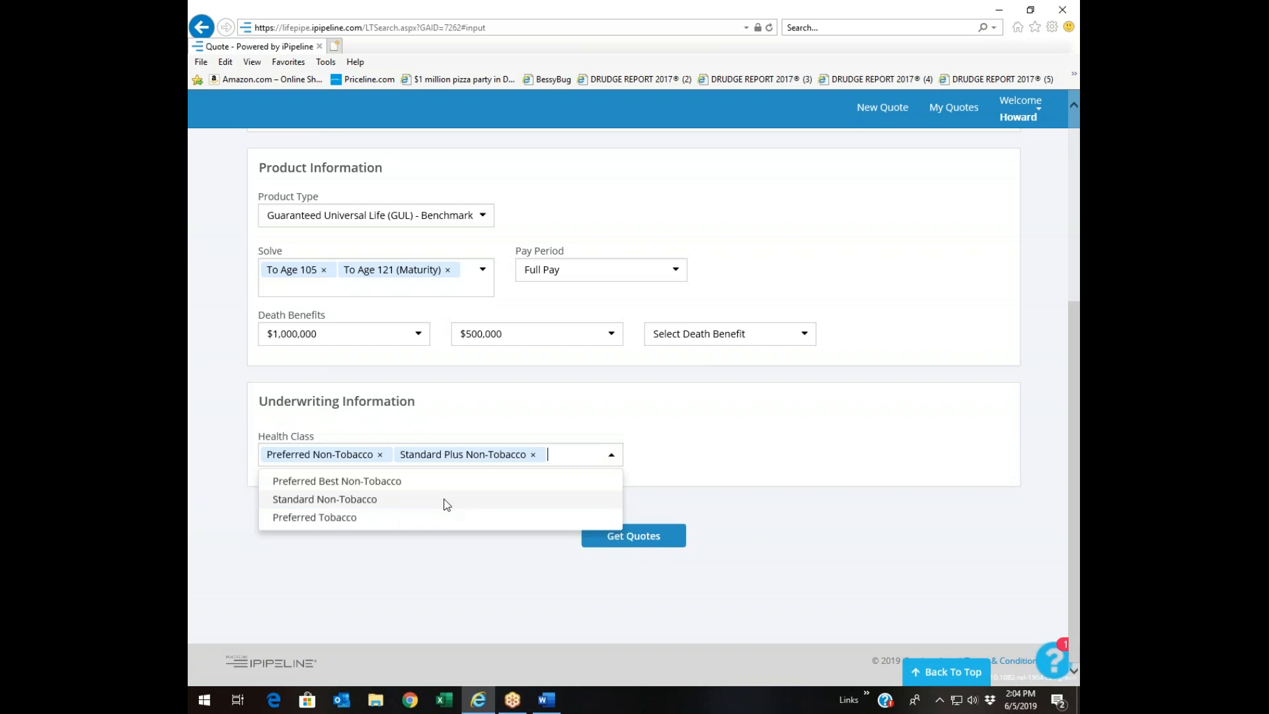
{"action": "left_click", "coordinate": [577, 593]}
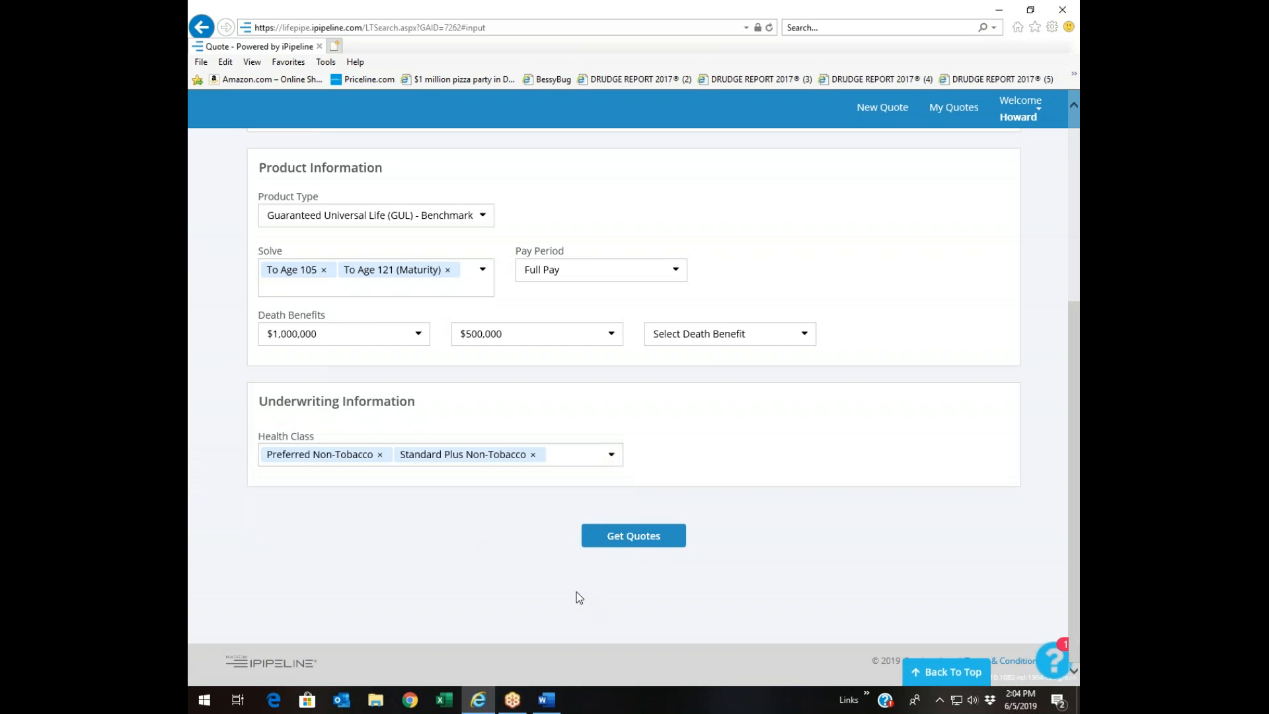
{"action": "left_click", "coordinate": [634, 535]}
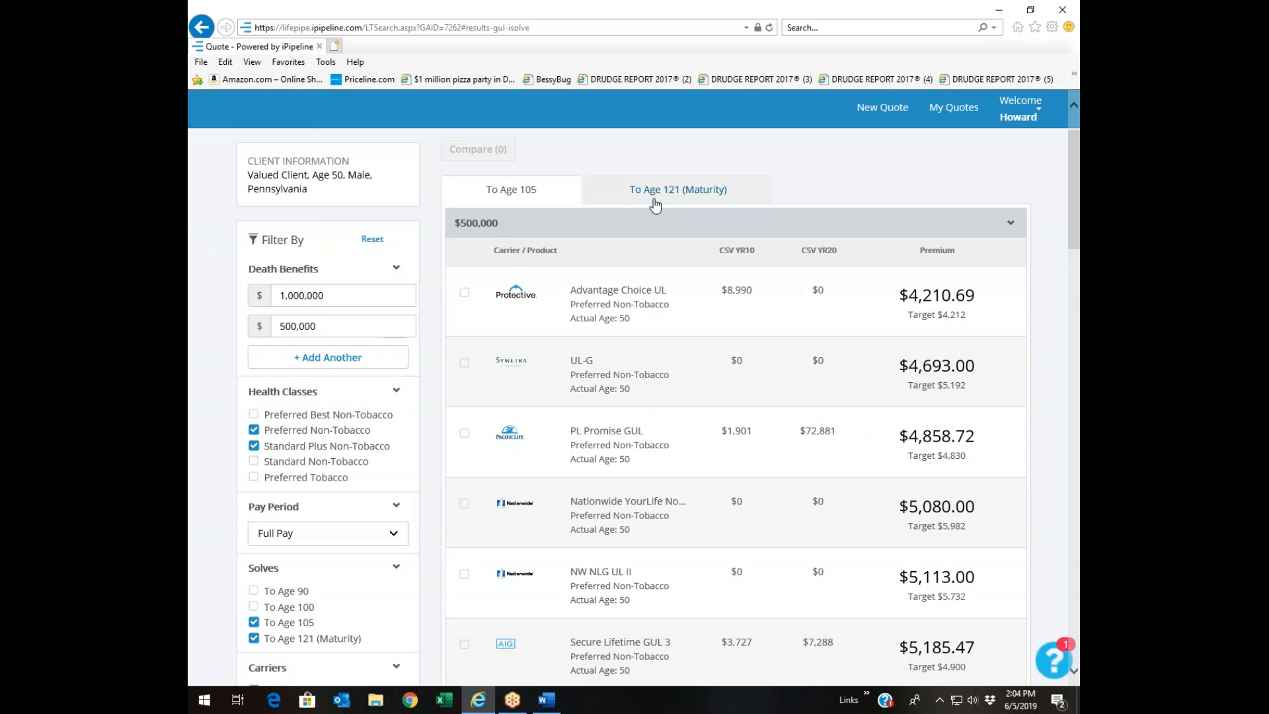
Mark the To Age 105, $500,000 Preferred Non-Tobacco quotes from Protective, Symetra and Pacific Life for comparison
{"action": "scroll", "coordinate": [576, 237], "scroll_direction": "down", "scroll_amount": 15}
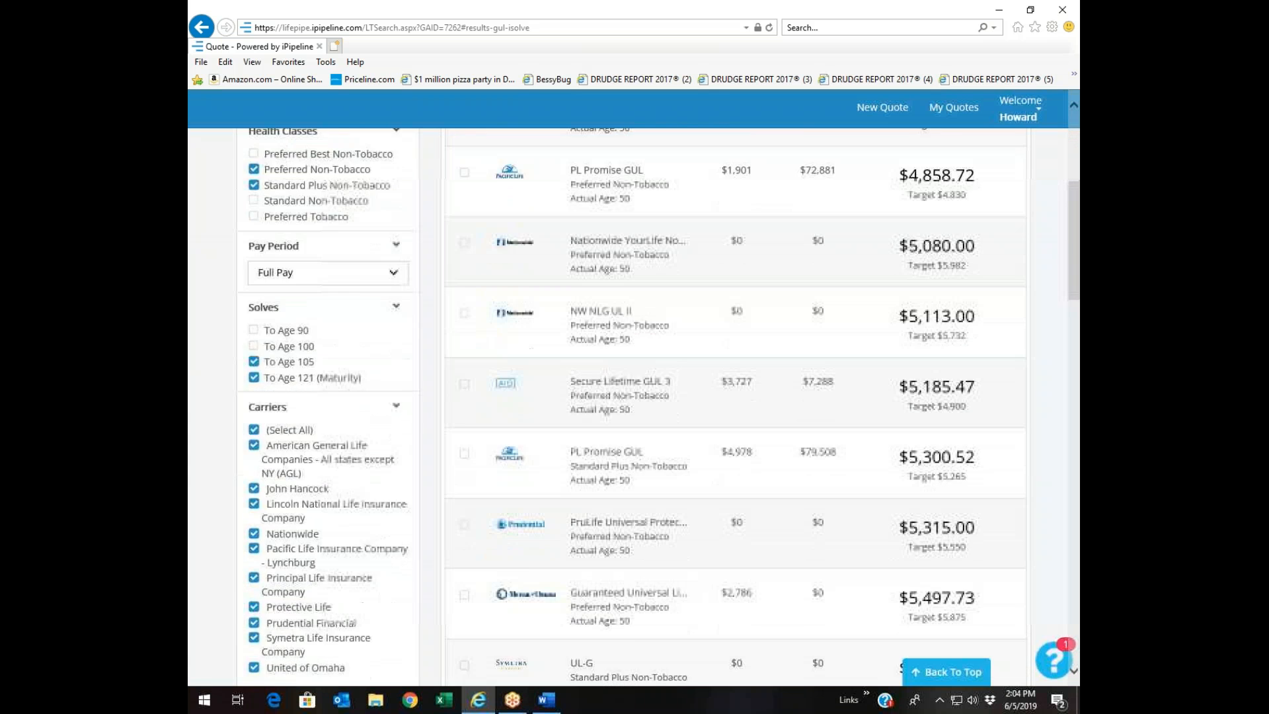
{"action": "scroll", "coordinate": [578, 237], "scroll_direction": "up", "scroll_amount": 15}
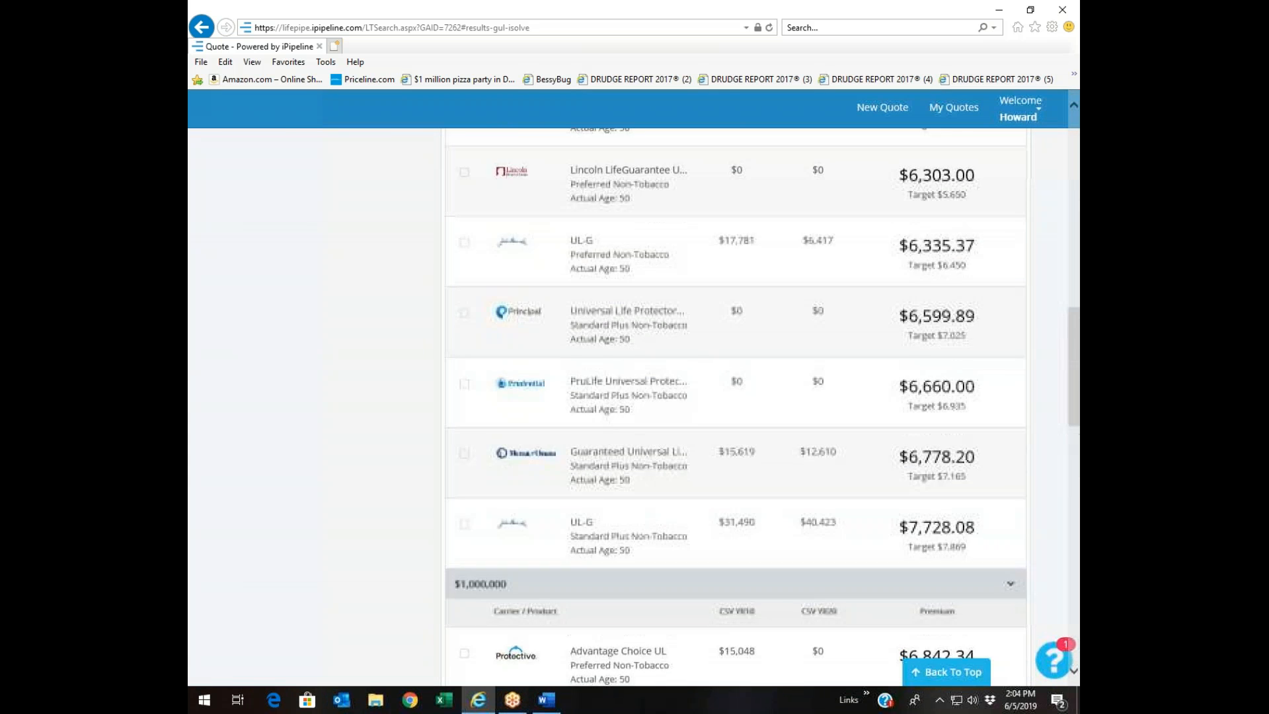
{"action": "scroll", "coordinate": [514, 386], "scroll_direction": "up", "scroll_amount": 4}
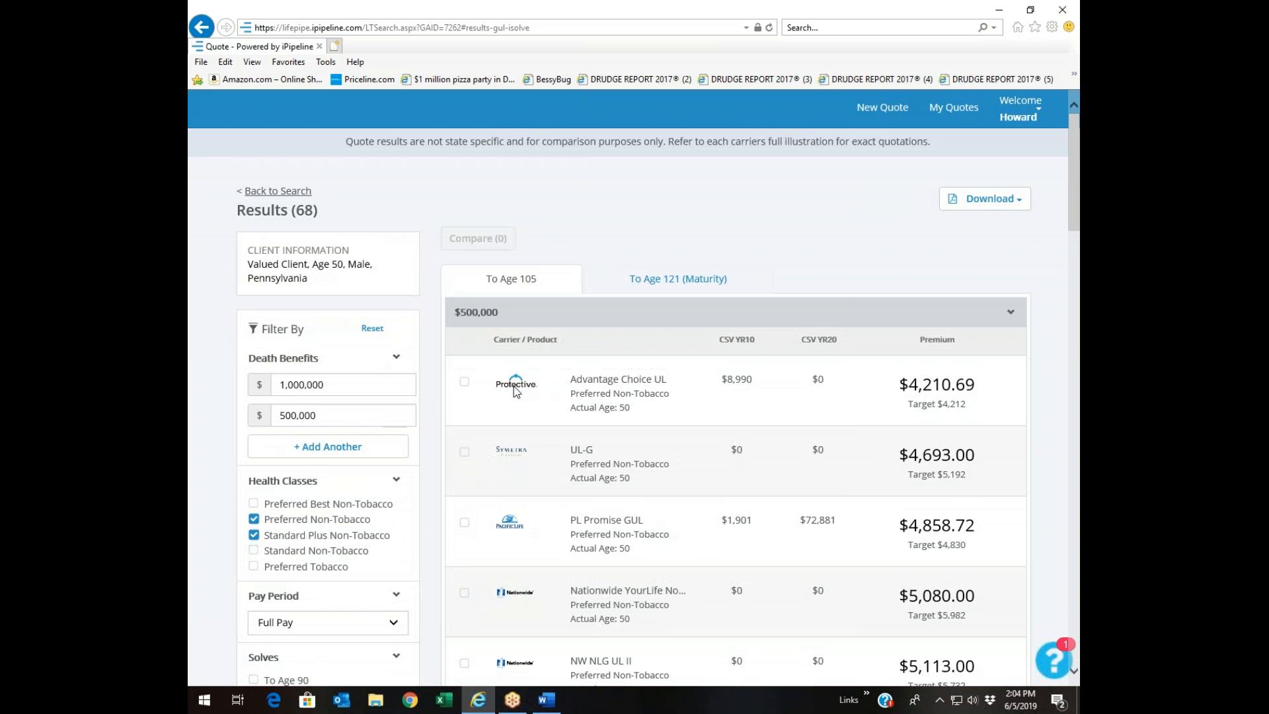
{"action": "left_click", "coordinate": [466, 382]}
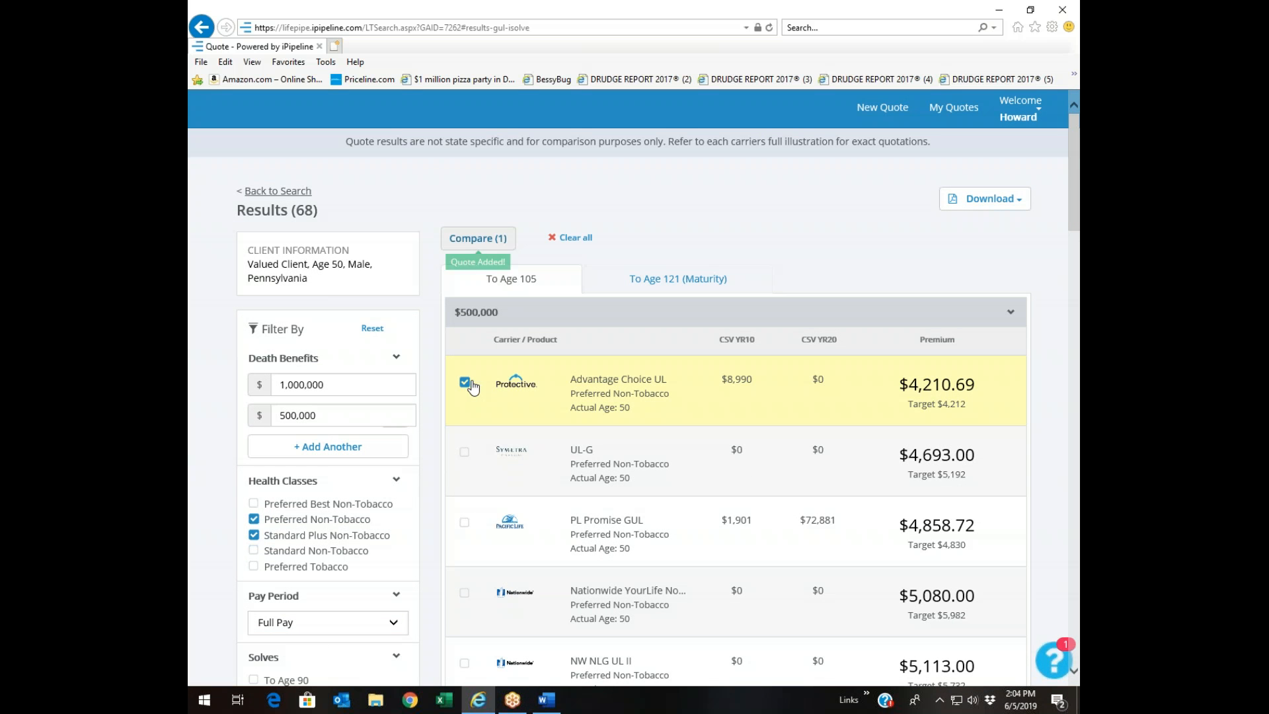
{"action": "left_click", "coordinate": [464, 452]}
{"action": "left_click", "coordinate": [464, 522]}
Add the To Age 105, $500,000 Standard Plus Non-Tobacco quotes from Pacific Life, Symetra and Principal to the comparison
{"action": "scroll", "coordinate": [665, 495], "scroll_direction": "down", "scroll_amount": 4}
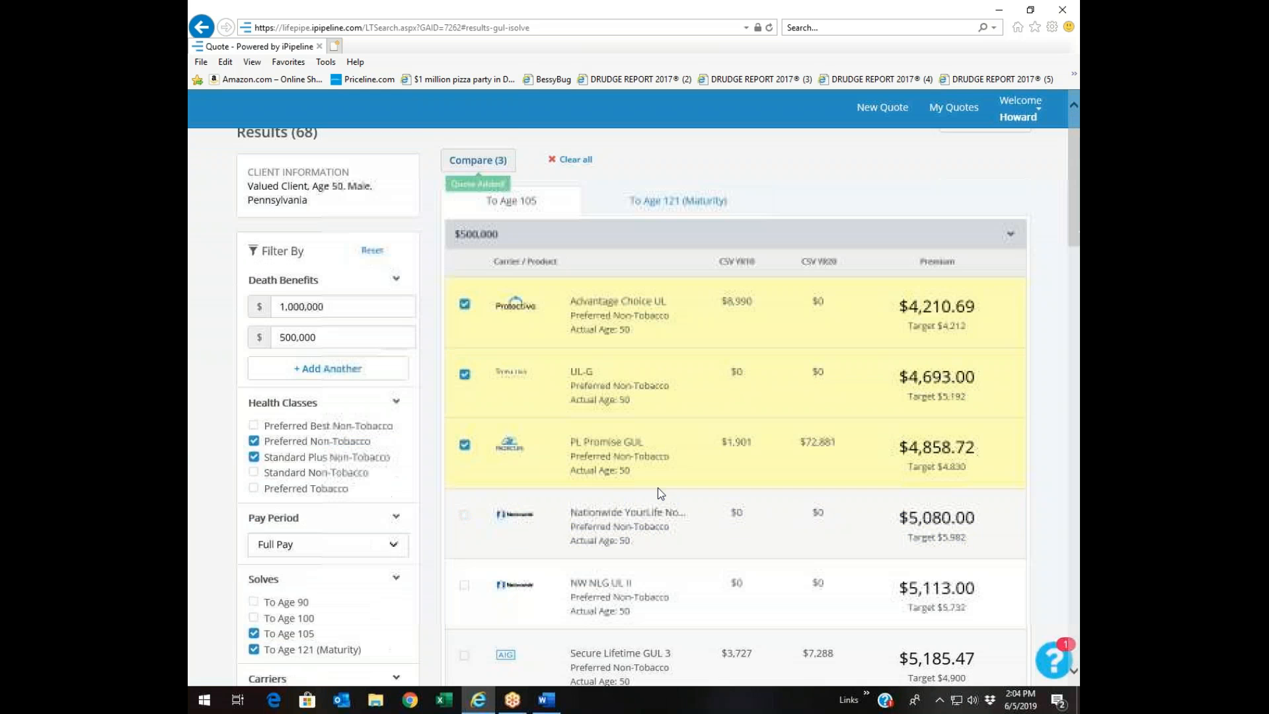
{"action": "scroll", "coordinate": [665, 396], "scroll_direction": "down", "scroll_amount": 1}
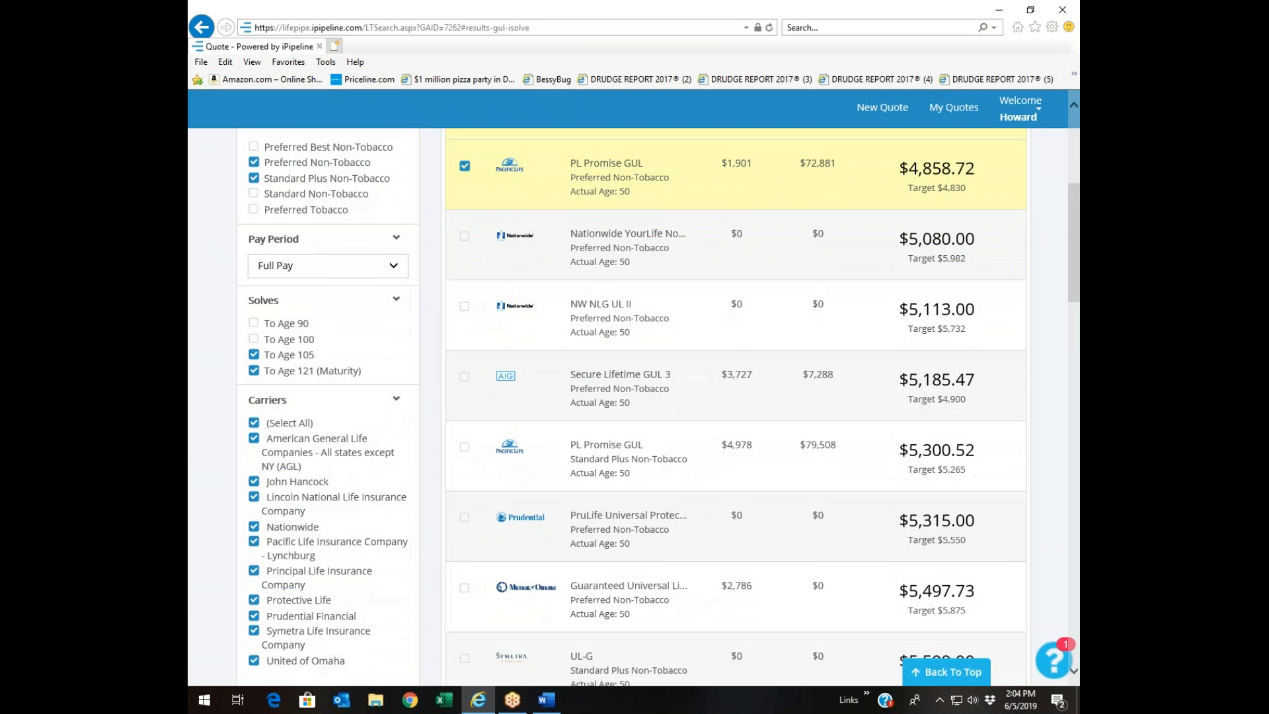
{"action": "left_click", "coordinate": [465, 447]}
{"action": "scroll", "coordinate": [464, 447], "scroll_direction": "down", "scroll_amount": 1}
{"action": "scroll", "coordinate": [471, 487], "scroll_direction": "down", "scroll_amount": 1}
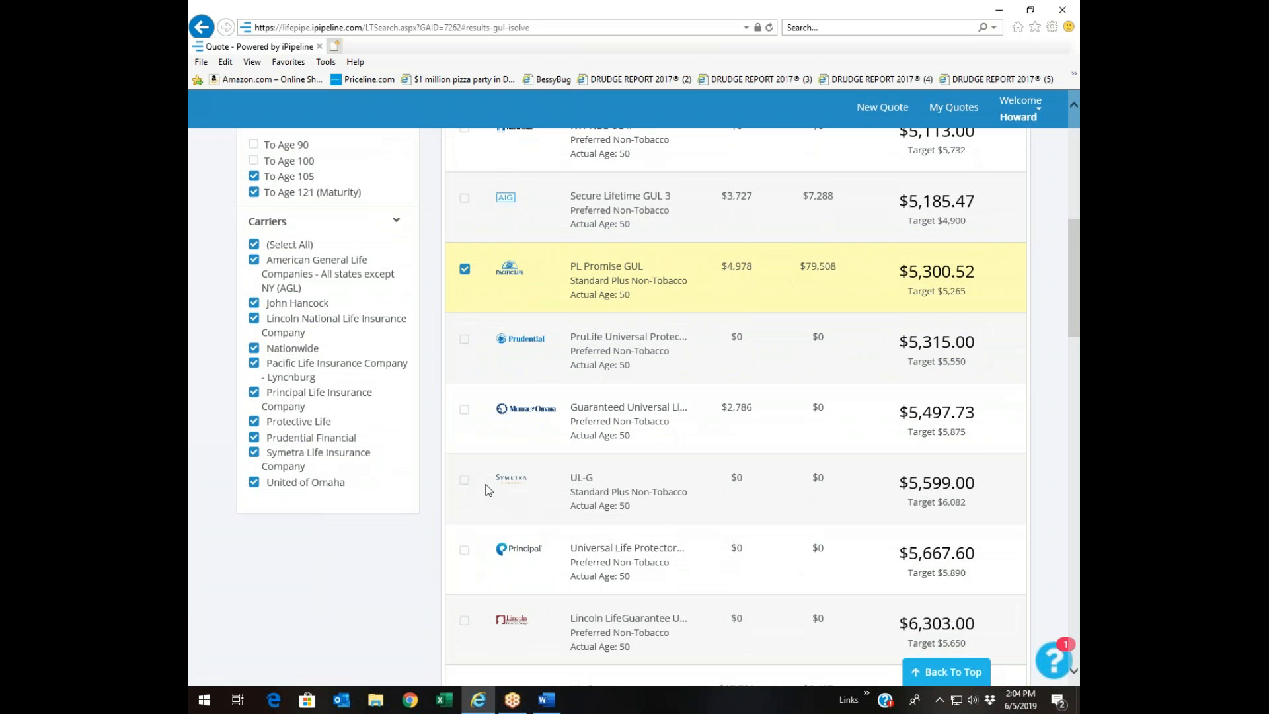
{"action": "left_click", "coordinate": [468, 483]}
{"action": "scroll", "coordinate": [564, 486], "scroll_direction": "down", "scroll_amount": 2}
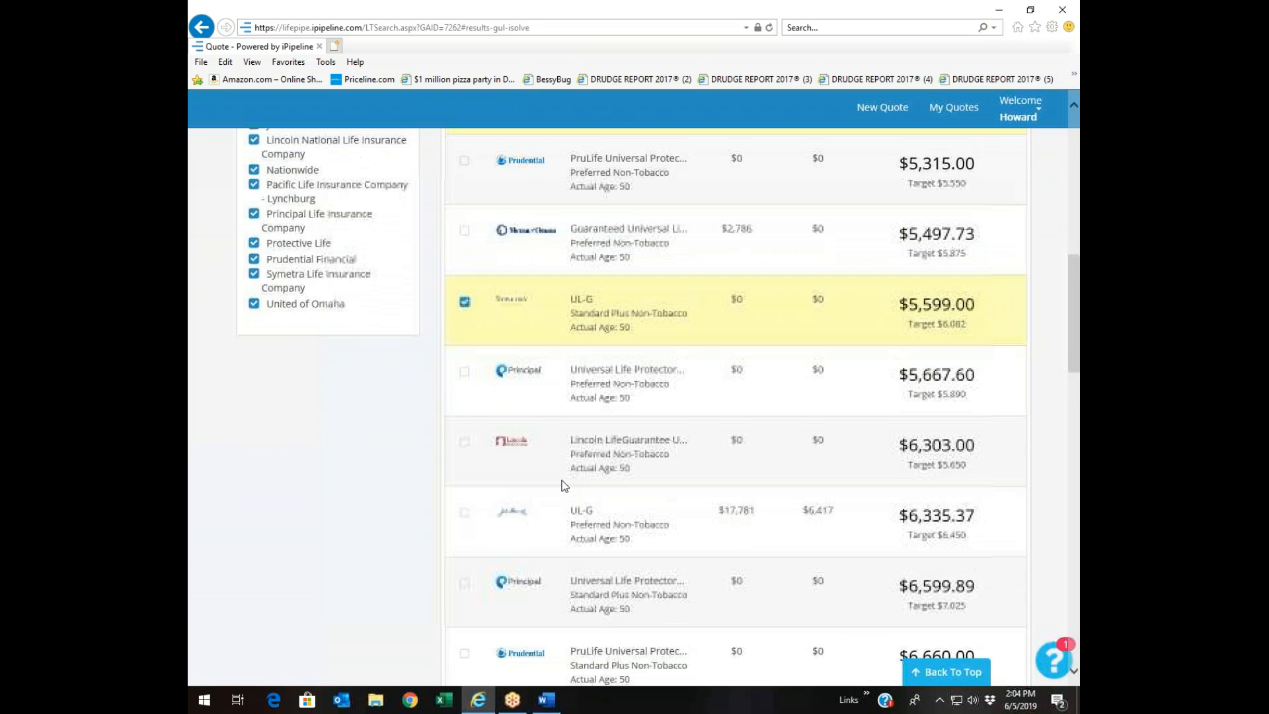
{"action": "scroll", "coordinate": [563, 485], "scroll_direction": "down", "scroll_amount": 1}
{"action": "left_click", "coordinate": [465, 495]}
Add the To Age 105, $1,000,000 Preferred Non-Tobacco quotes from Protective, Symetra and Pacific Life to the comparison
{"action": "scroll", "coordinate": [555, 463], "scroll_direction": "down", "scroll_amount": 6}
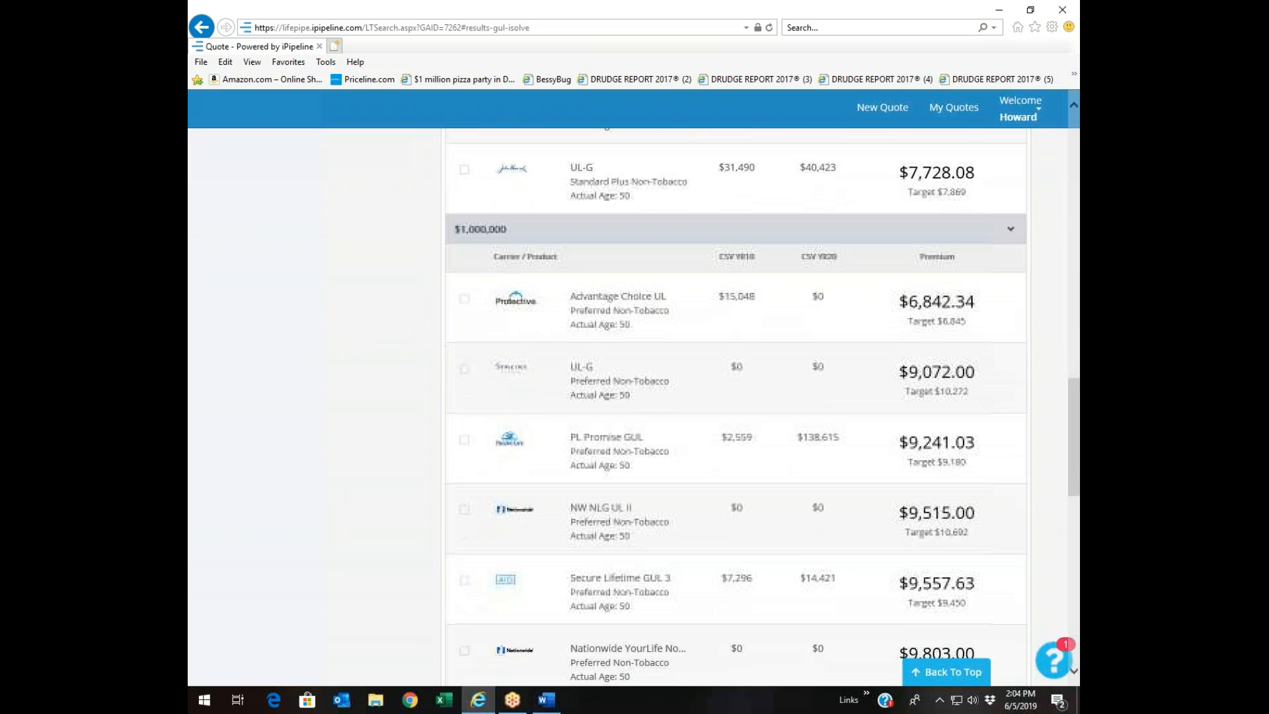
{"action": "left_click", "coordinate": [465, 299]}
{"action": "left_click", "coordinate": [466, 370]}
{"action": "left_click", "coordinate": [464, 440]}
Add the three lowest-premium Standard Plus Non-Tobacco quotes for To Age 105 at $1,000,000 to the comparison
{"action": "scroll", "coordinate": [608, 459], "scroll_direction": "down", "scroll_amount": 3}
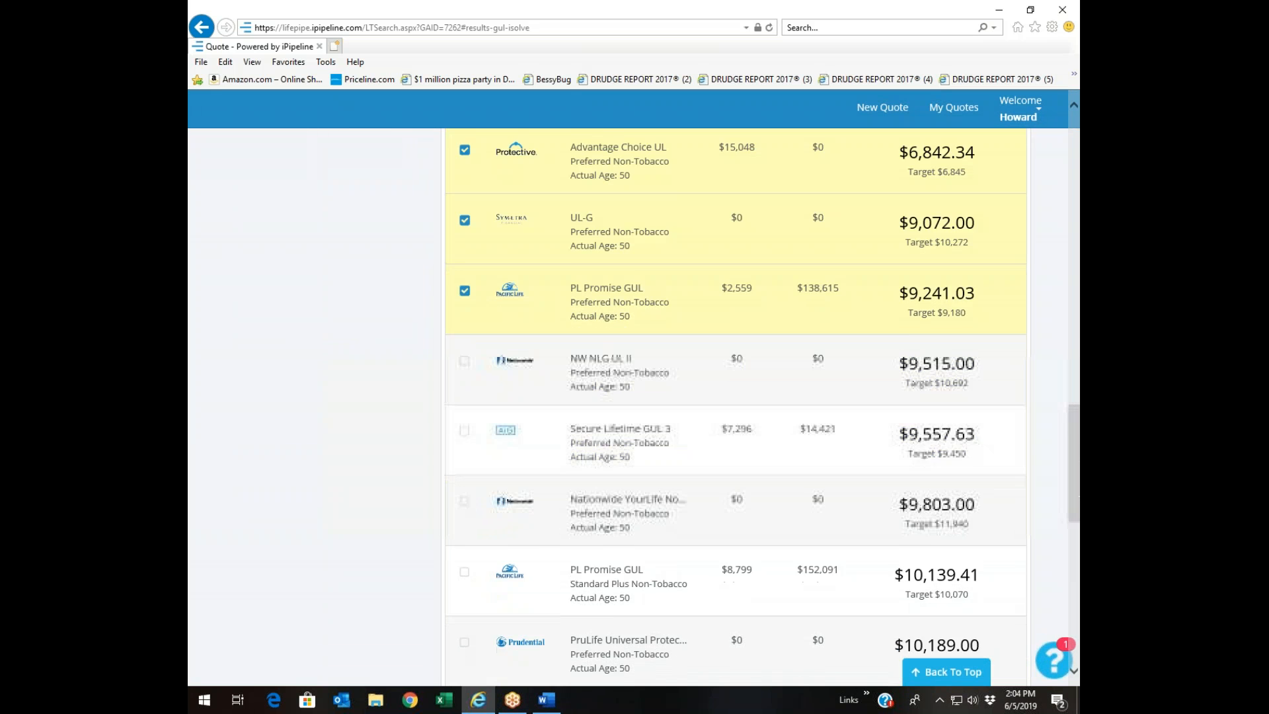
{"action": "left_click", "coordinate": [465, 454]}
{"action": "scroll", "coordinate": [628, 500], "scroll_direction": "down", "scroll_amount": 4}
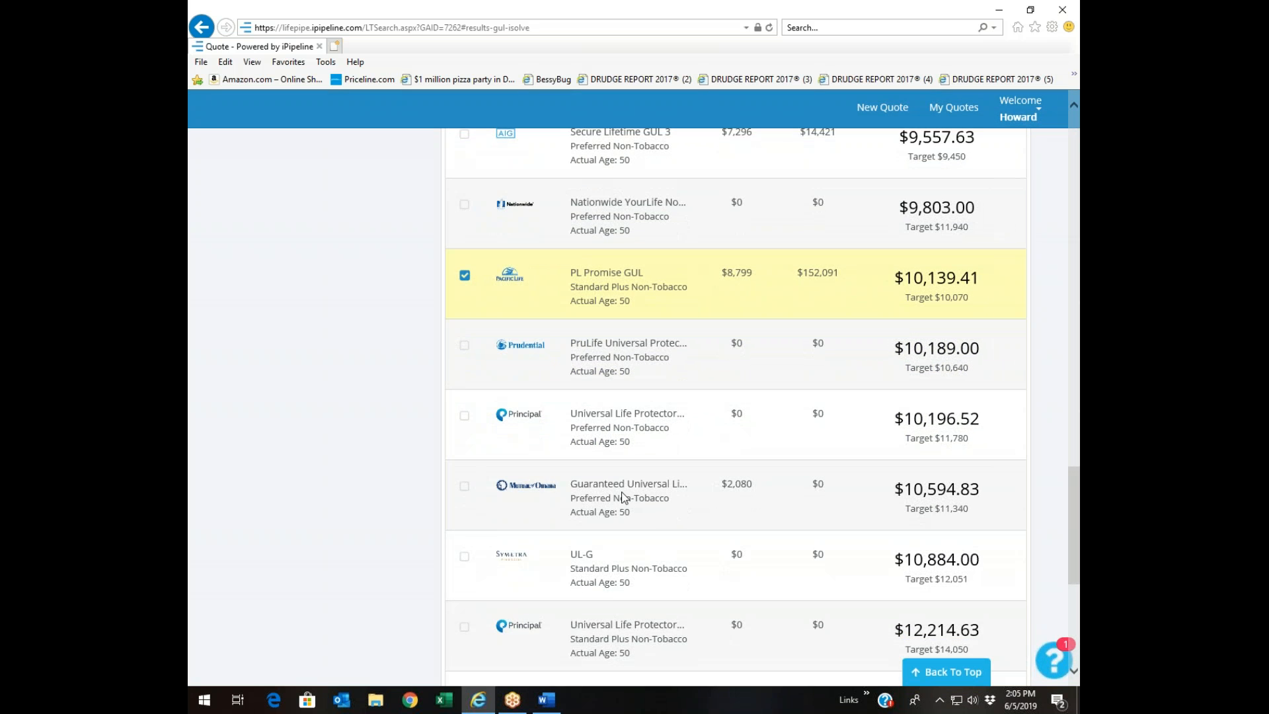
{"action": "left_click", "coordinate": [465, 466]}
{"action": "scroll", "coordinate": [464, 467], "scroll_direction": "down", "scroll_amount": 3}
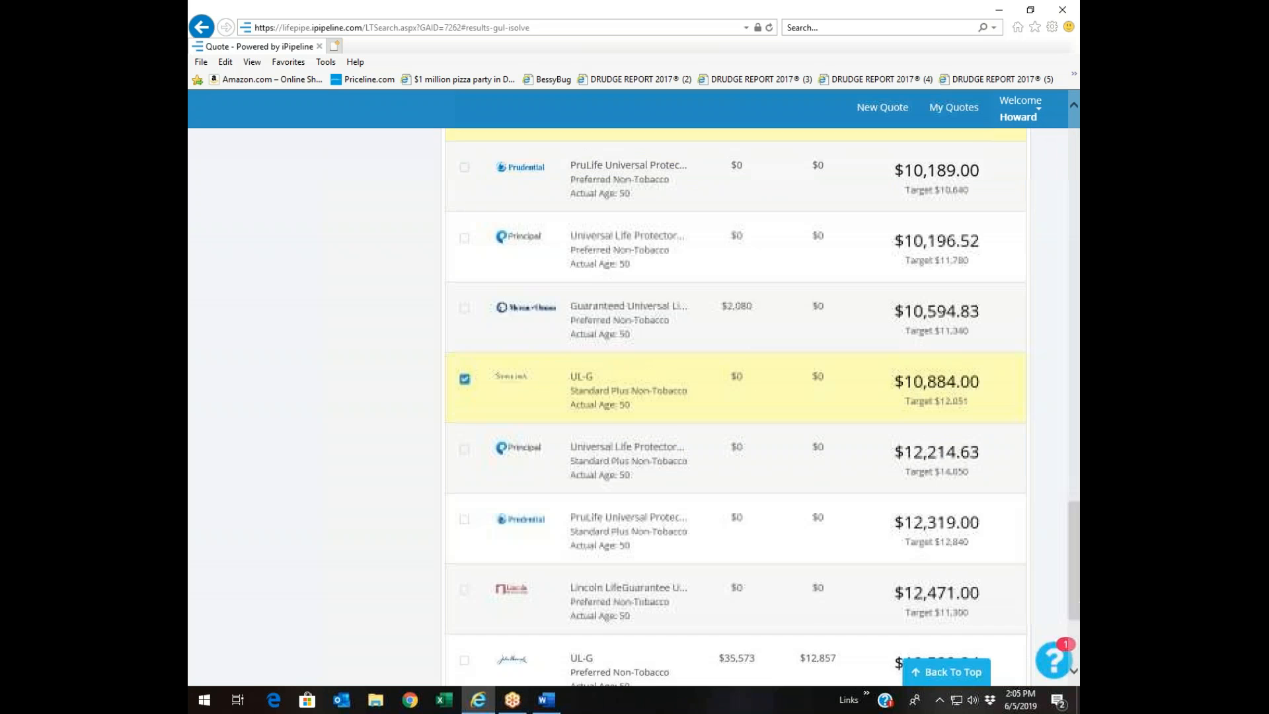
{"action": "left_click", "coordinate": [465, 430]}
{"action": "scroll", "coordinate": [700, 451], "scroll_direction": "up", "scroll_amount": 20}
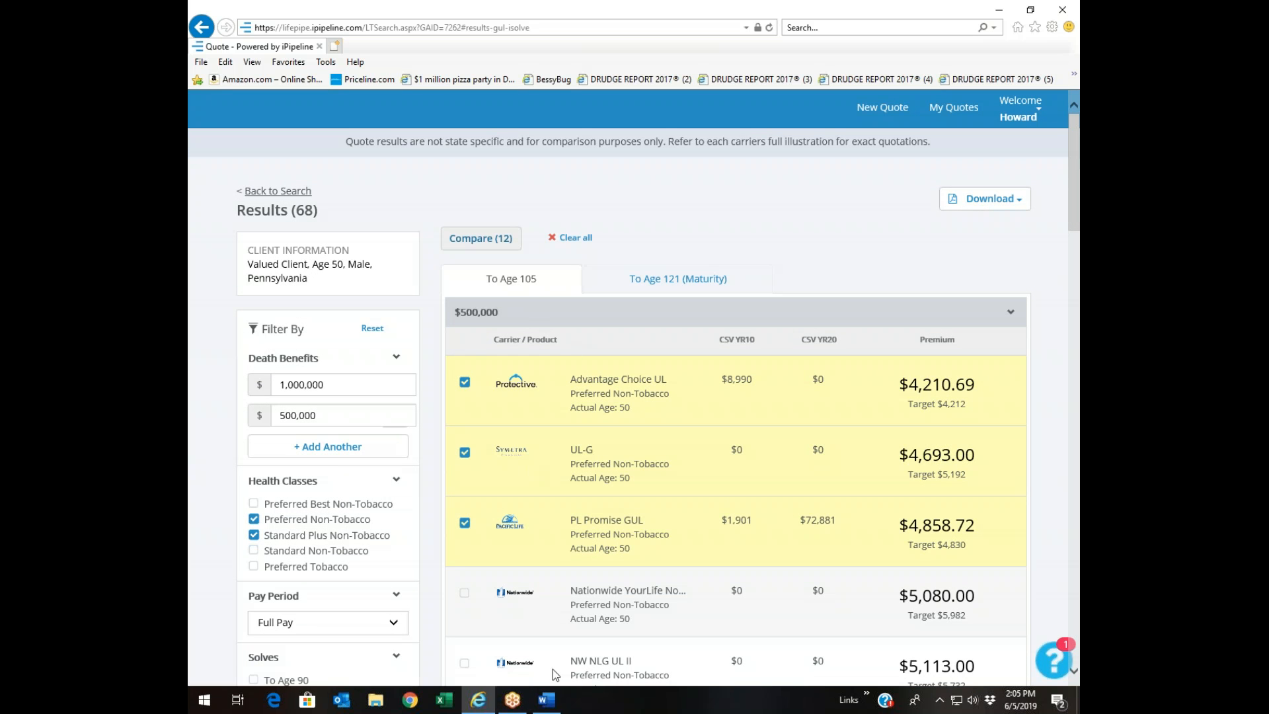
In the To Age 121 (Maturity) results, add the $500,000 Preferred Non-Tobacco quotes from Protective, Symetra and Pacific Life to the comparison
{"action": "left_click", "coordinate": [687, 280]}
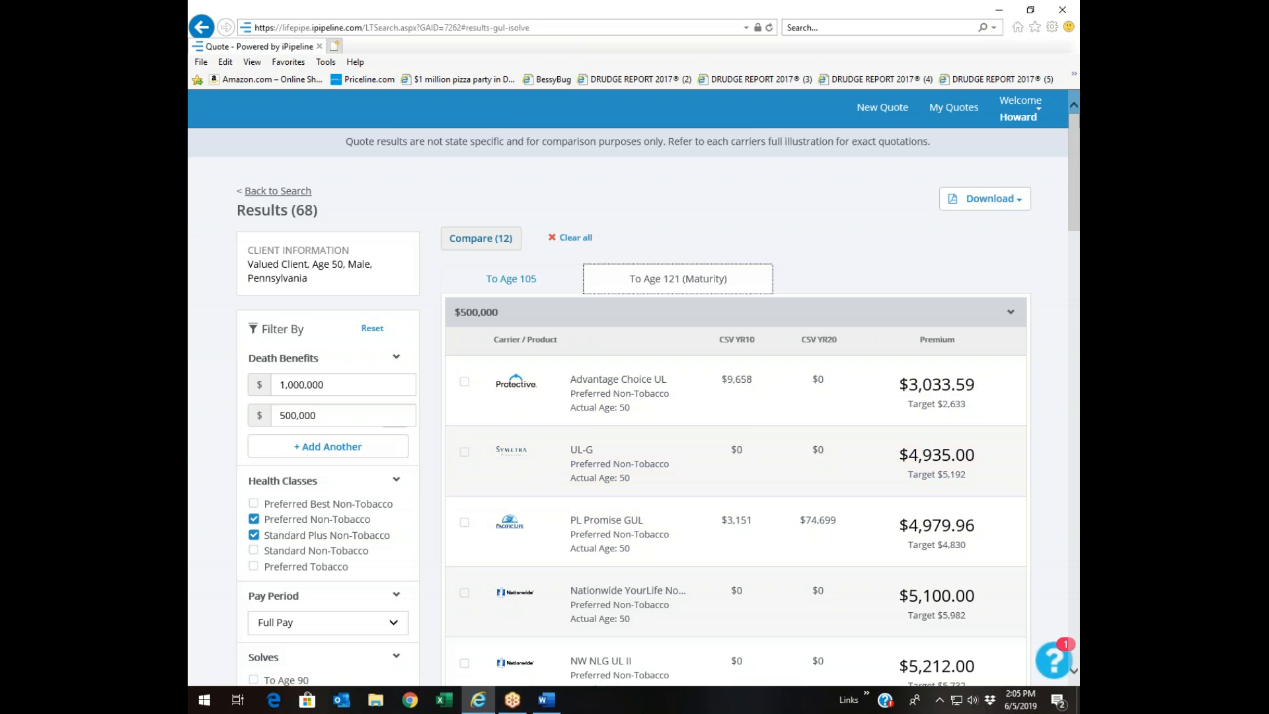
{"action": "left_click", "coordinate": [464, 384]}
{"action": "left_click", "coordinate": [464, 455]}
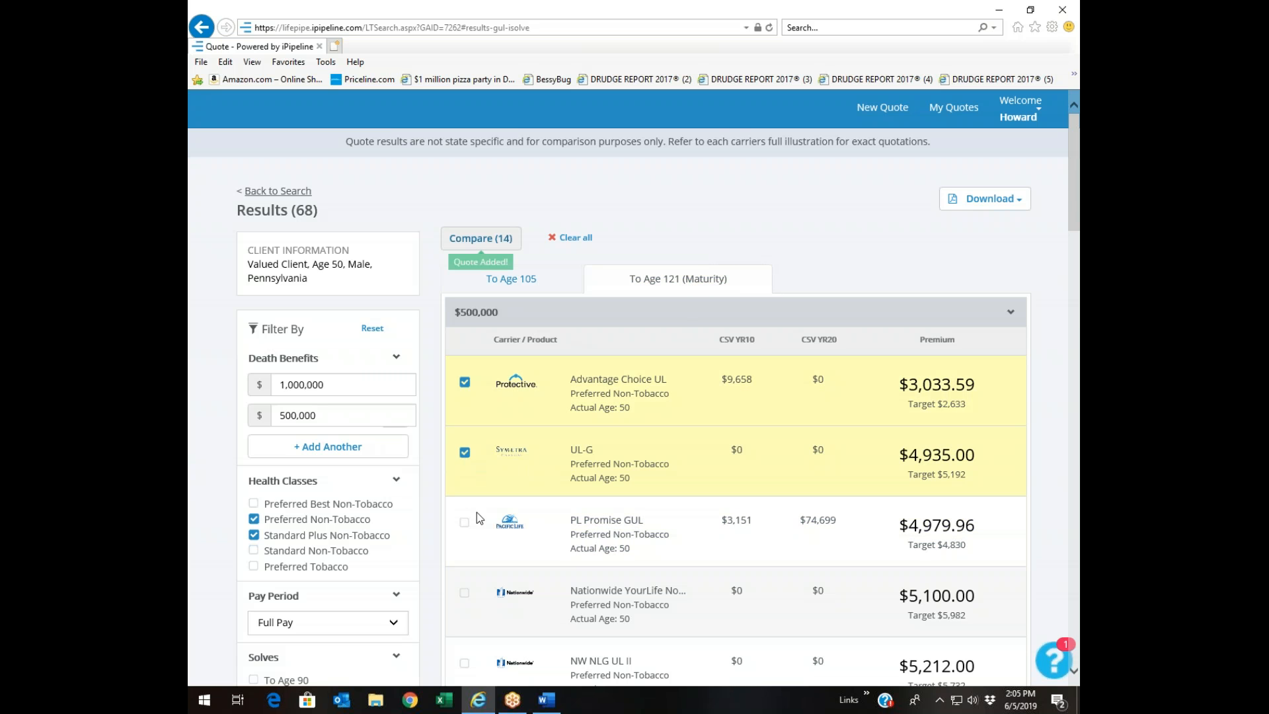
{"action": "left_click", "coordinate": [464, 522]}
Add the To Age 121, $500,000 Standard Plus Non-Tobacco quotes from Pacific Life, Symetra and Prudential to the comparison
{"action": "scroll", "coordinate": [654, 494], "scroll_direction": "down", "scroll_amount": 6}
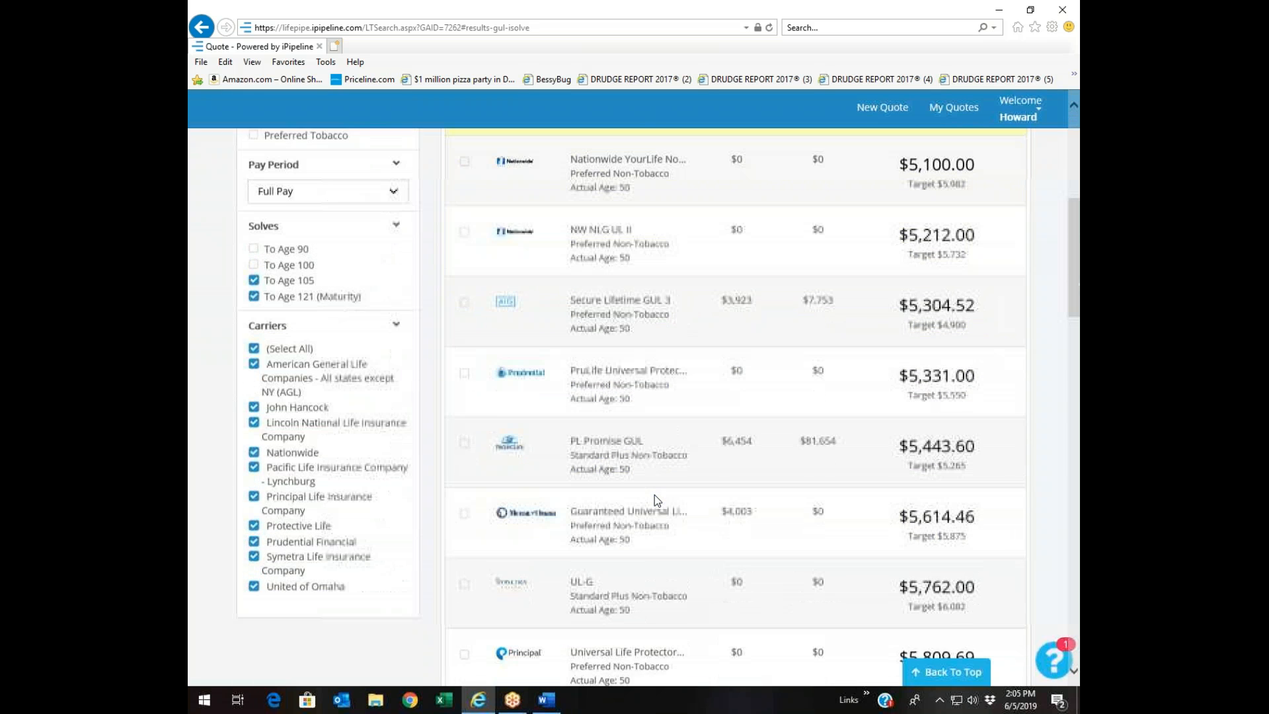
{"action": "left_click", "coordinate": [464, 433]}
{"action": "scroll", "coordinate": [594, 443], "scroll_direction": "down", "scroll_amount": 3}
{"action": "left_click", "coordinate": [466, 393]}
{"action": "scroll", "coordinate": [468, 399], "scroll_direction": "down", "scroll_amount": 4}
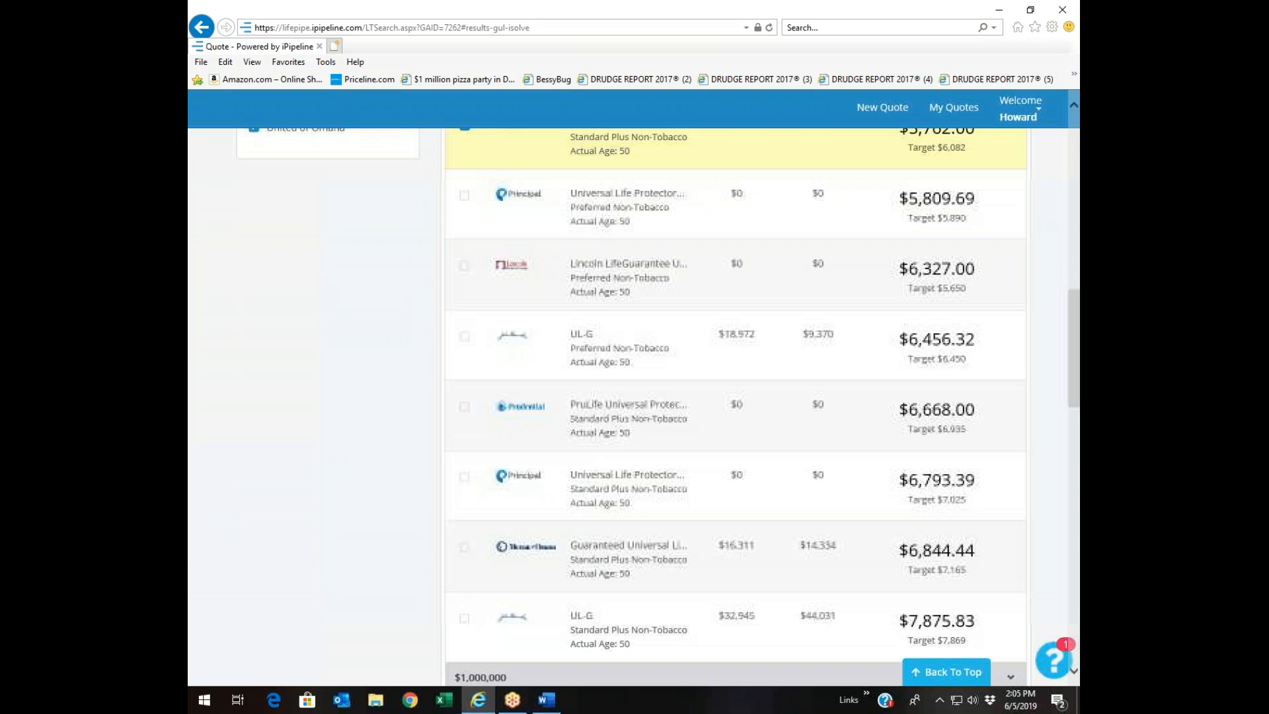
{"action": "left_click", "coordinate": [464, 407]}
Add the To Age 121, $1,000,000 Preferred Non-Tobacco quotes PL Promise GUL, Symetra UL-G and NW NLG UL II to the comparison
{"action": "scroll", "coordinate": [464, 406], "scroll_direction": "down", "scroll_amount": 5}
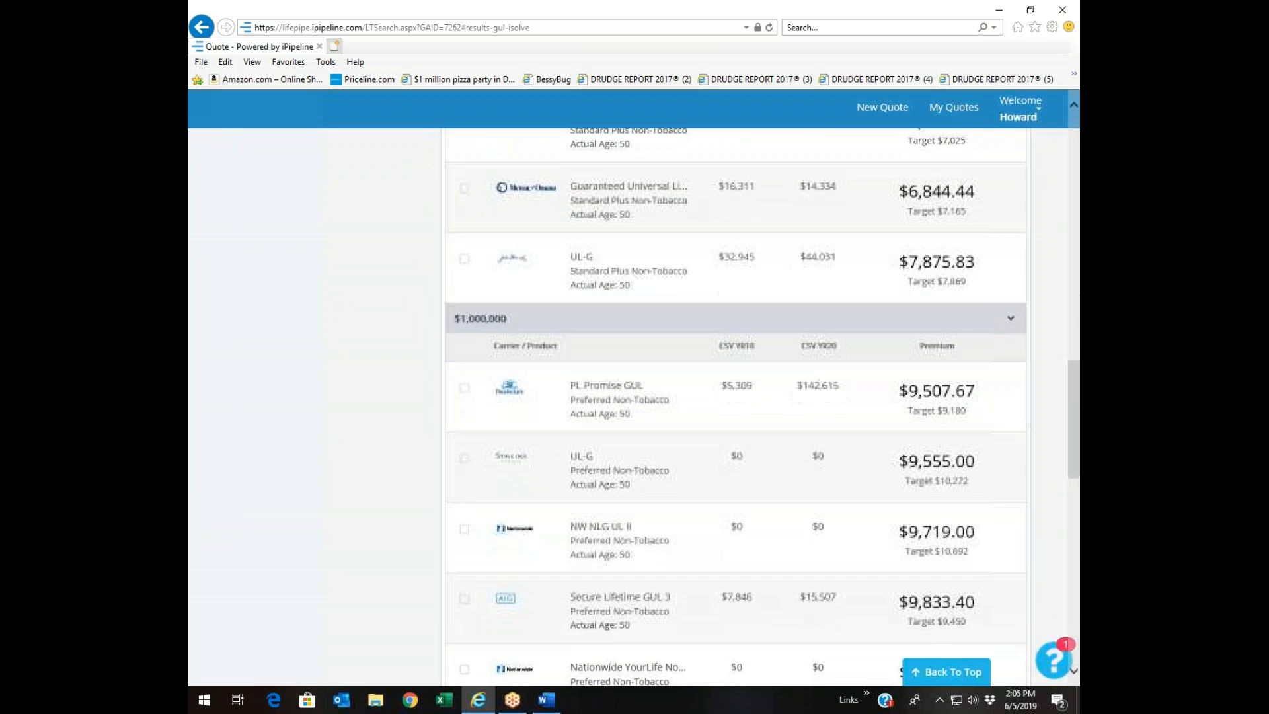
{"action": "left_click", "coordinate": [464, 300]}
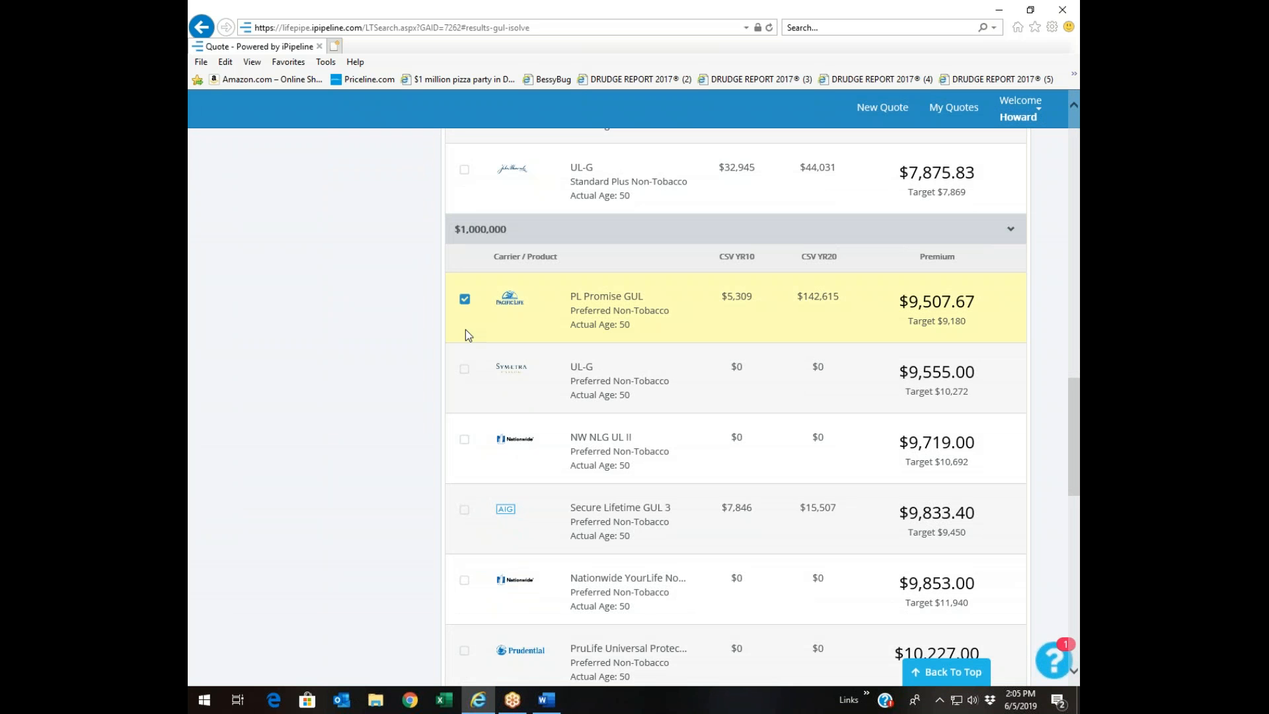
{"action": "left_click", "coordinate": [465, 370]}
{"action": "left_click", "coordinate": [465, 440]}
Add the To Age 121, $1,000,000 Standard Plus Non-Tobacco quotes from Pacific Life, Symetra and Principal to the comparison
{"action": "scroll", "coordinate": [605, 436], "scroll_direction": "down", "scroll_amount": 5}
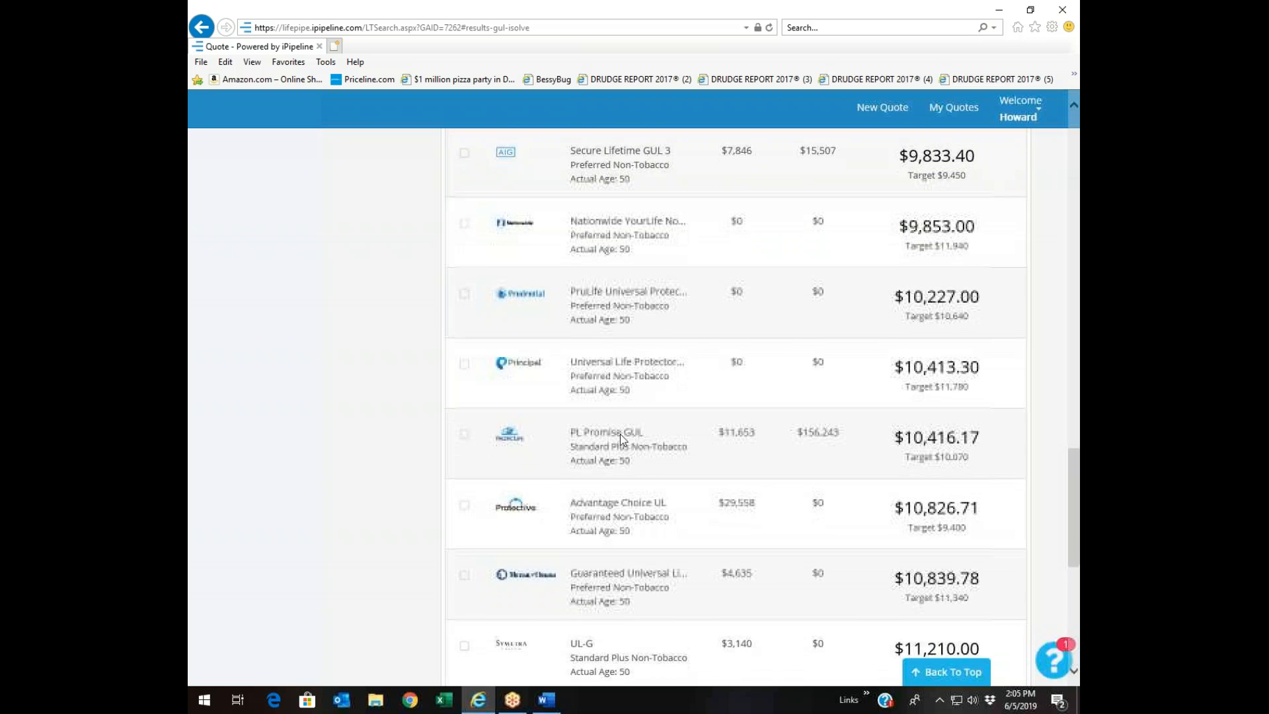
{"action": "left_click", "coordinate": [465, 436]}
{"action": "scroll", "coordinate": [469, 426], "scroll_direction": "down", "scroll_amount": 4}
{"action": "left_click", "coordinate": [466, 384]}
{"action": "scroll", "coordinate": [469, 384], "scroll_direction": "down", "scroll_amount": 4}
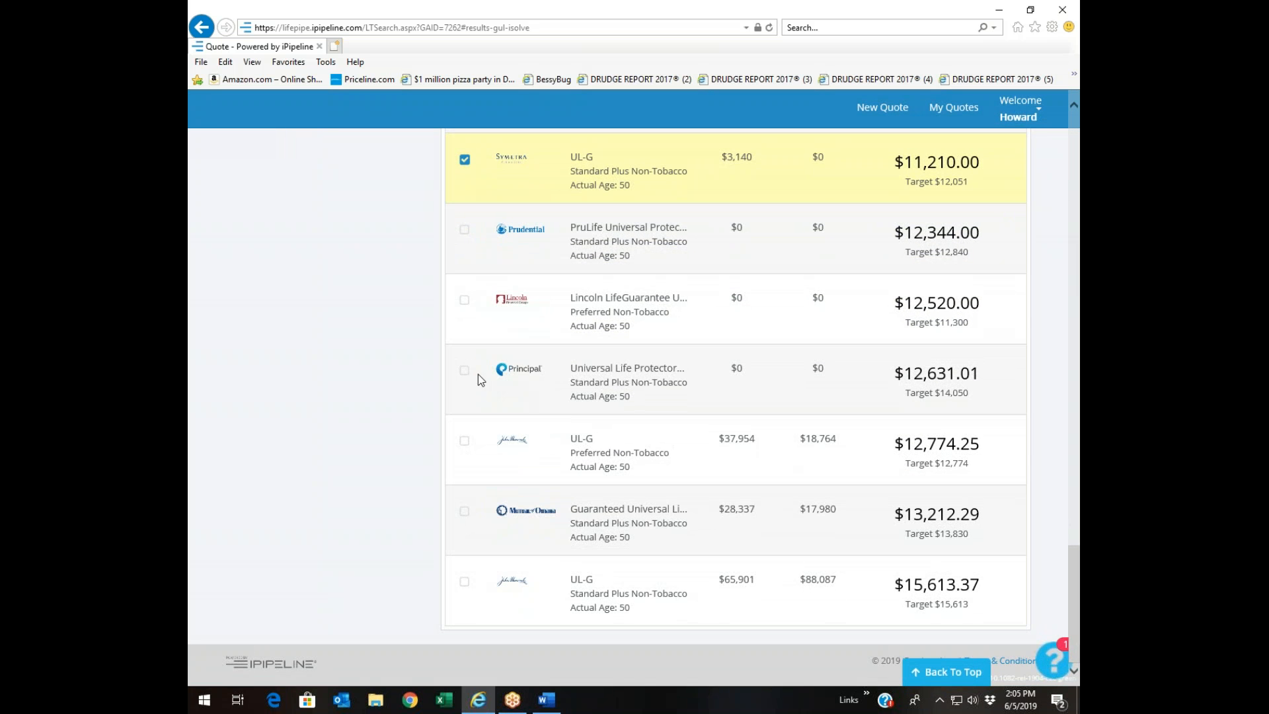
{"action": "left_click", "coordinate": [465, 371]}
Download the List Report for the selected guaranteed universal life quotes and open ListReport.pdf
{"action": "scroll", "coordinate": [752, 394], "scroll_direction": "up", "scroll_amount": 10}
{"action": "scroll", "coordinate": [750, 391], "scroll_direction": "up", "scroll_amount": 5}
{"action": "left_click", "coordinate": [984, 199]}
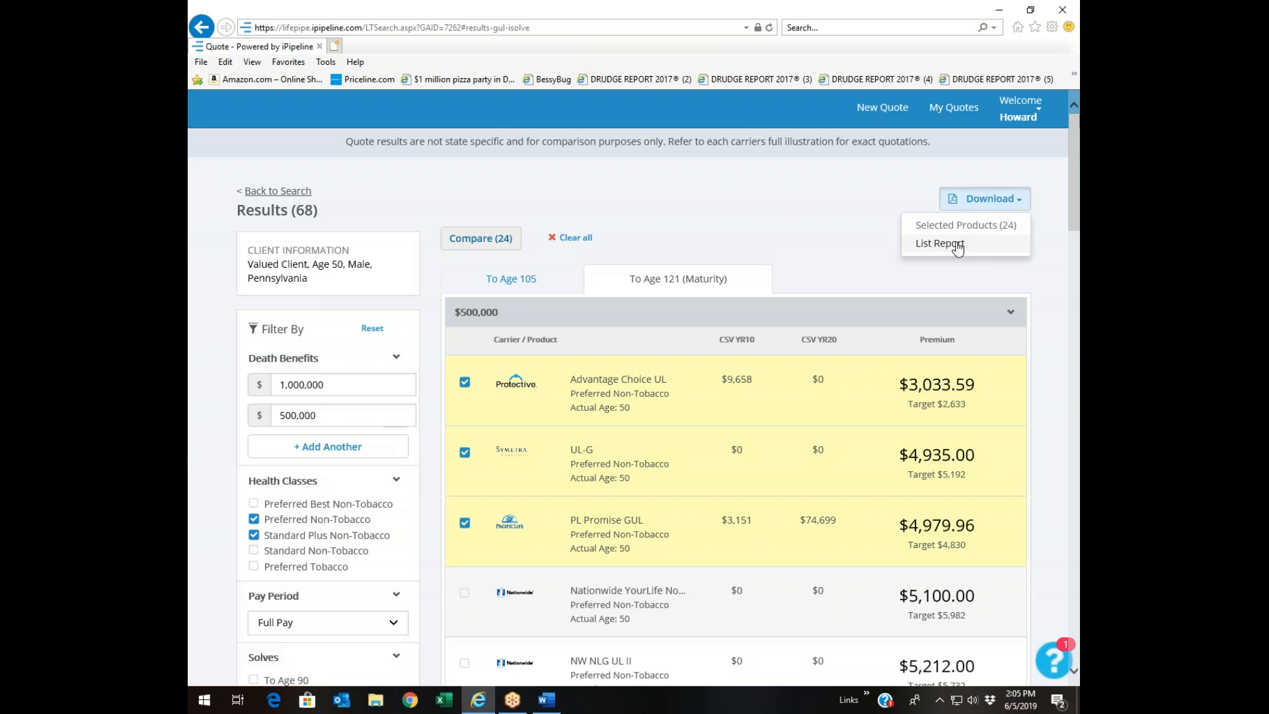
{"action": "left_click", "coordinate": [957, 244]}
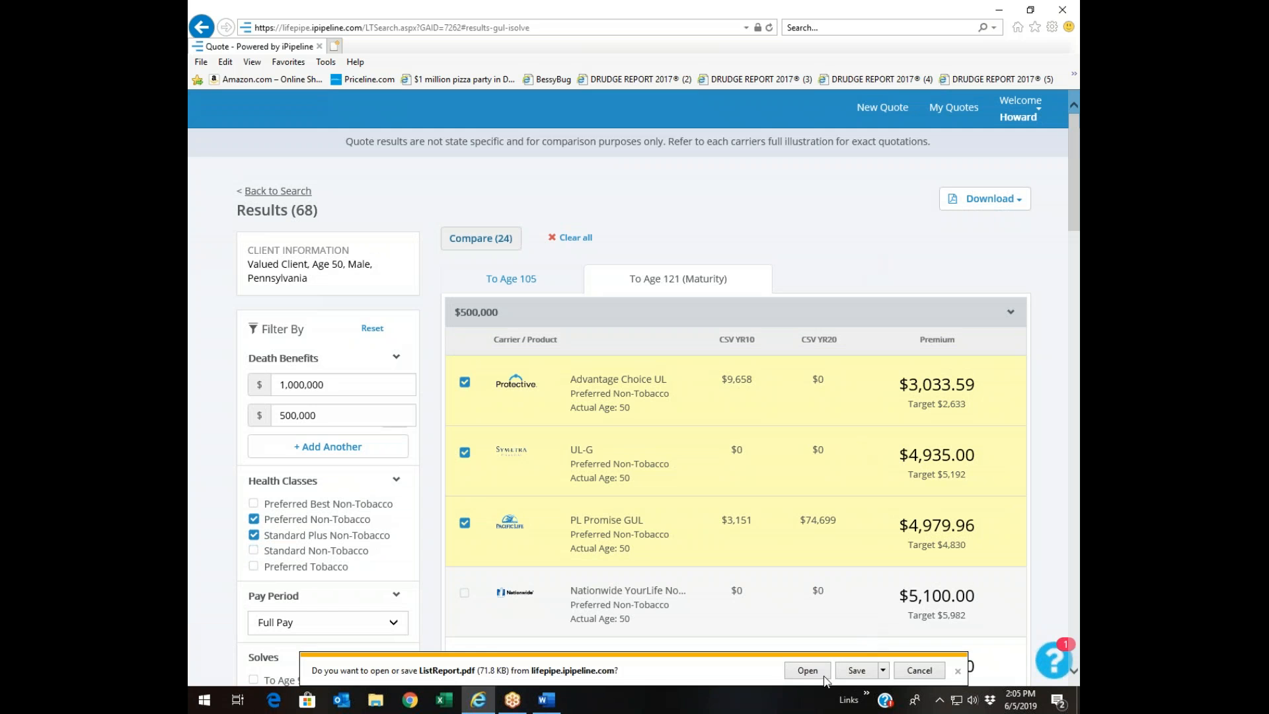
{"action": "left_click", "coordinate": [806, 672]}
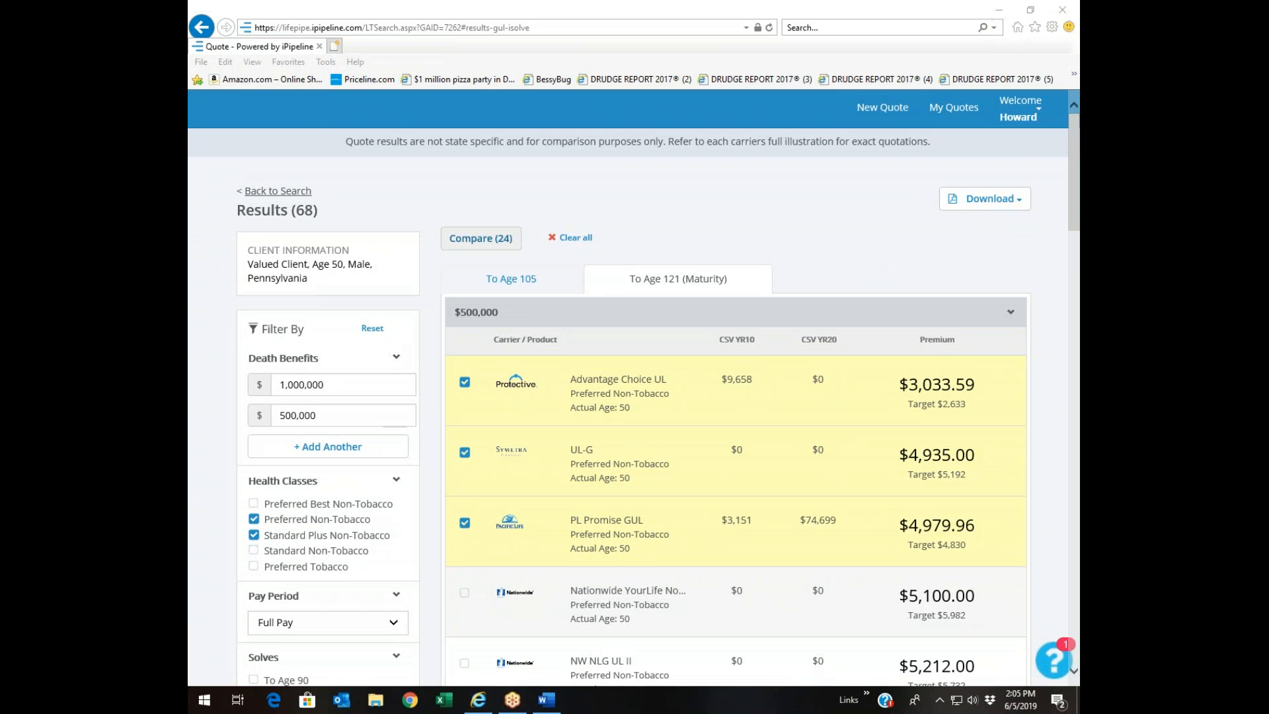
{"action": "left_click", "coordinate": [892, 31]}
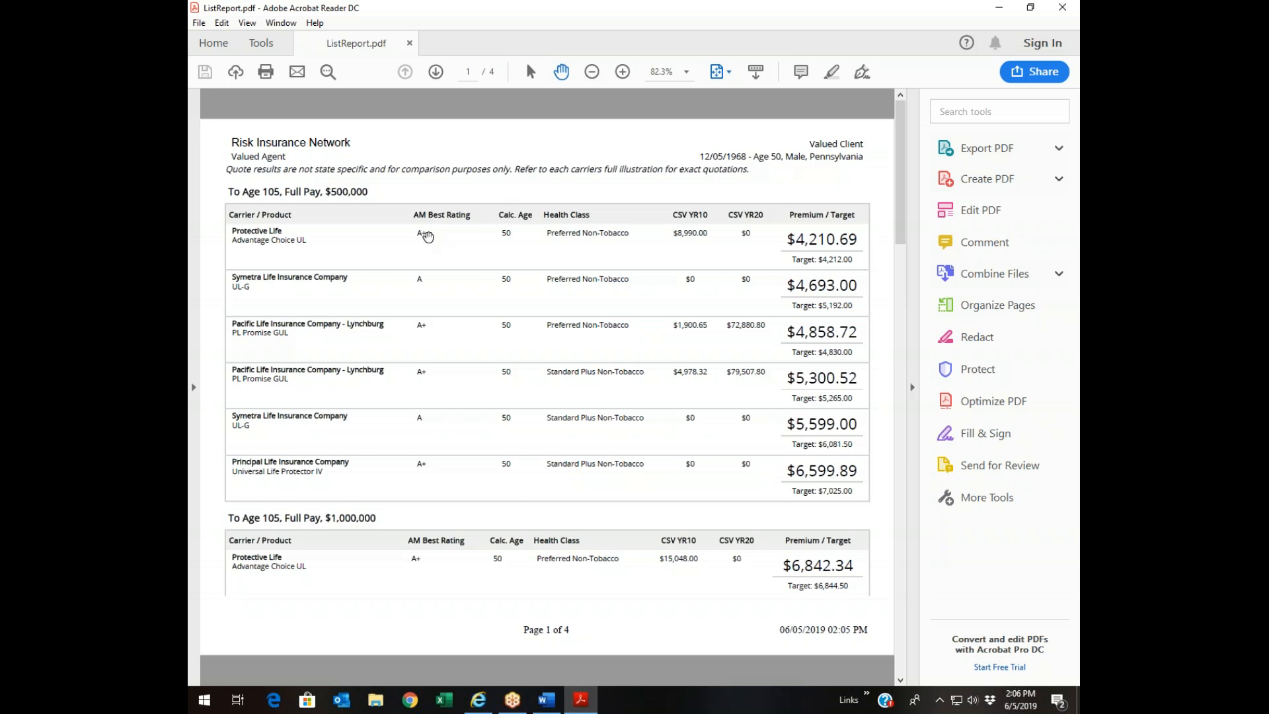
Review the carriers, AM Best ratings, cash values and premiums across all pages of the list report, and close it
{"action": "scroll", "coordinate": [428, 237], "scroll_direction": "down", "scroll_amount": 3}
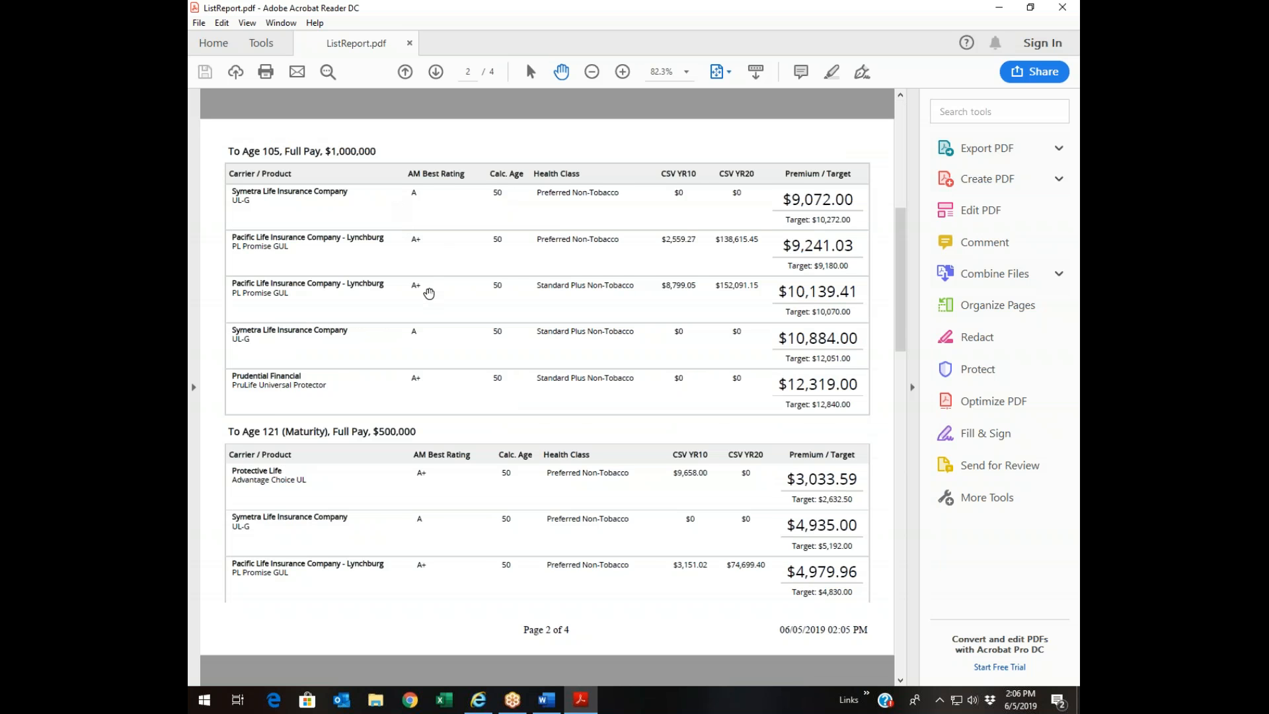
{"action": "scroll", "coordinate": [429, 294], "scroll_direction": "down", "scroll_amount": 3}
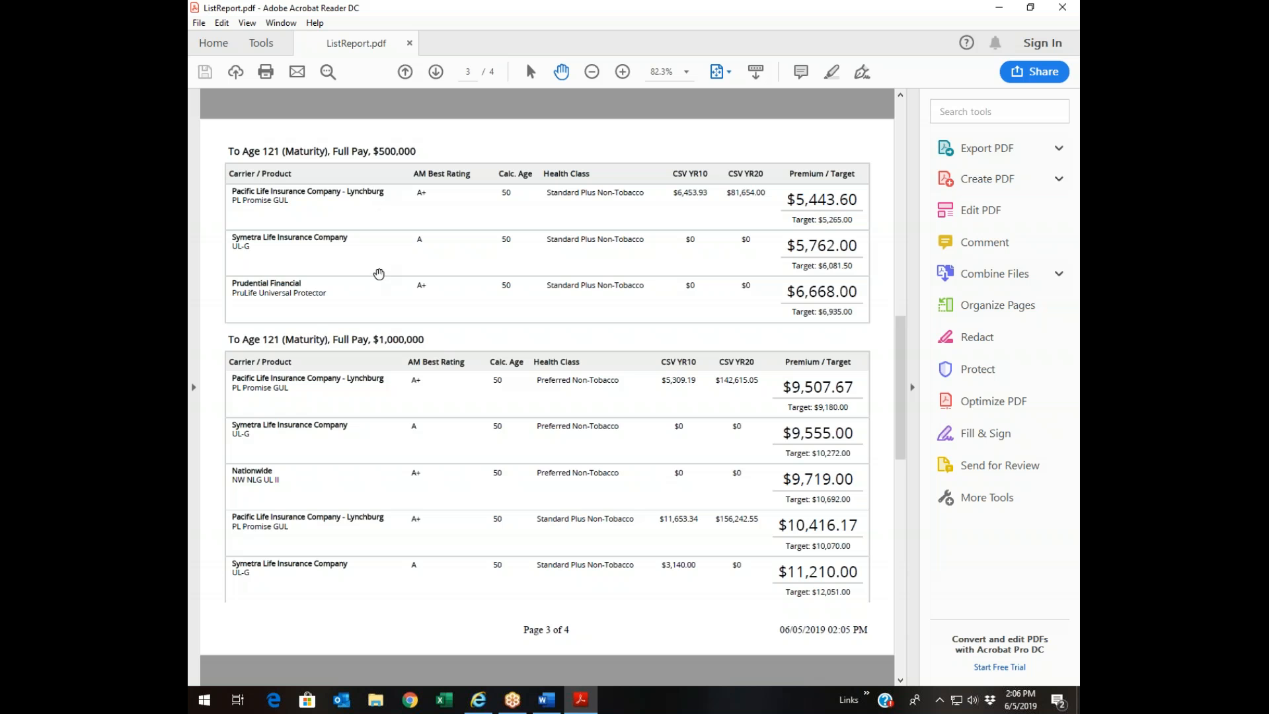
{"action": "scroll", "coordinate": [379, 275], "scroll_direction": "up", "scroll_amount": 3}
{"action": "scroll", "coordinate": [397, 476], "scroll_direction": "down", "scroll_amount": 3}
{"action": "scroll", "coordinate": [379, 378], "scroll_direction": "down", "scroll_amount": 3}
{"action": "scroll", "coordinate": [378, 378], "scroll_direction": "up", "scroll_amount": 6}
{"action": "scroll", "coordinate": [379, 380], "scroll_direction": "up", "scroll_amount": 3}
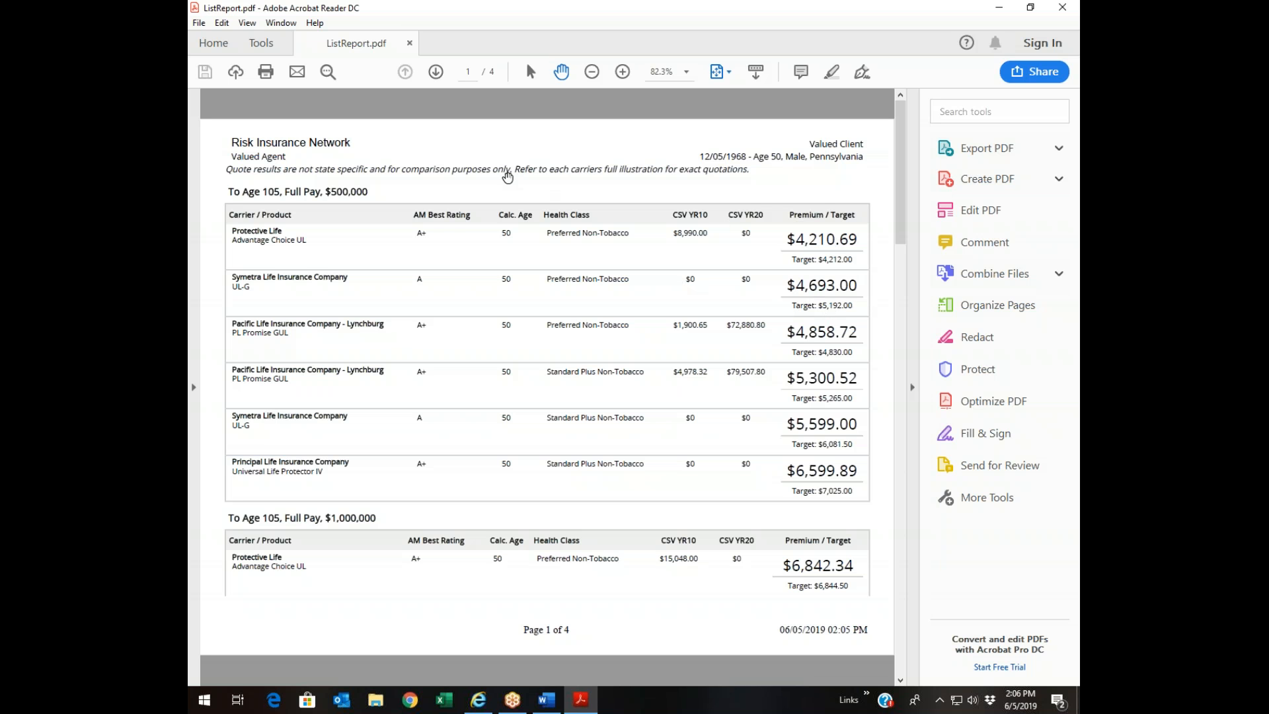
{"action": "left_click", "coordinate": [1059, 8]}
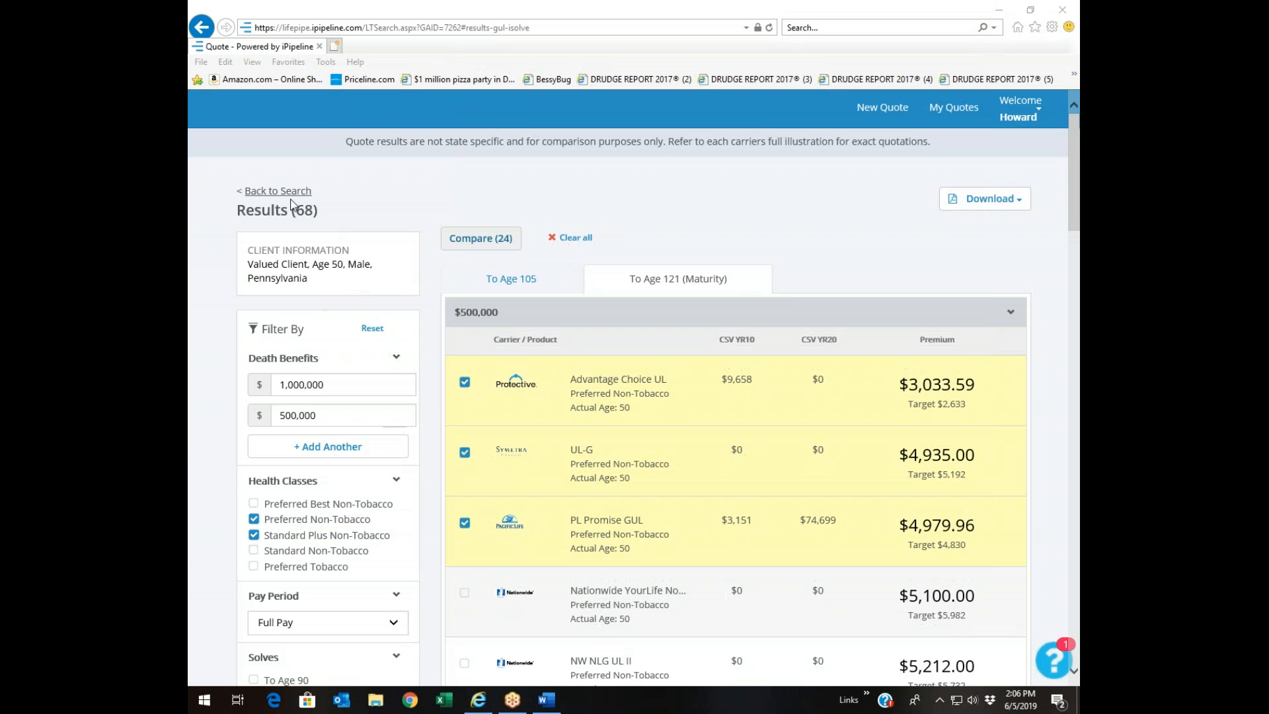
Return to the quote search form and set the product type to Current Assumption Universal Life (CAUL) - Benchmark
{"action": "left_click", "coordinate": [284, 193]}
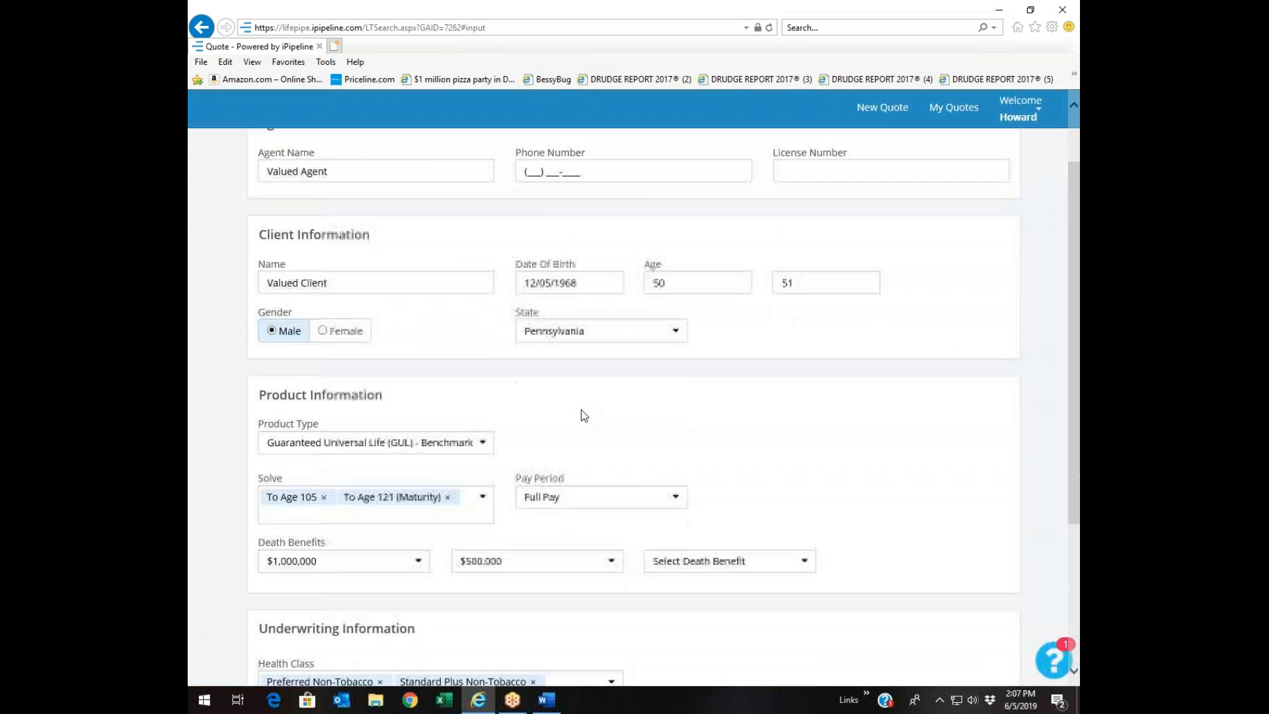
{"action": "scroll", "coordinate": [584, 415], "scroll_direction": "down", "scroll_amount": 2}
{"action": "left_click", "coordinate": [485, 350]}
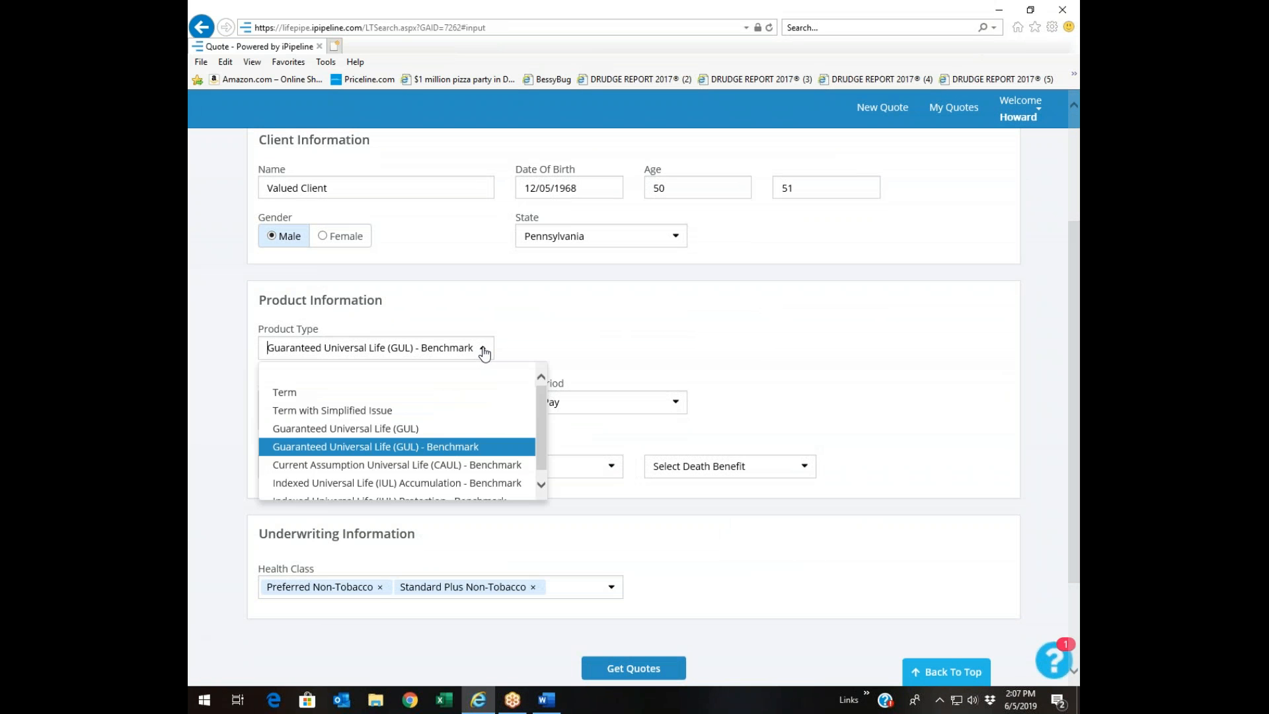
{"action": "left_click", "coordinate": [455, 465]}
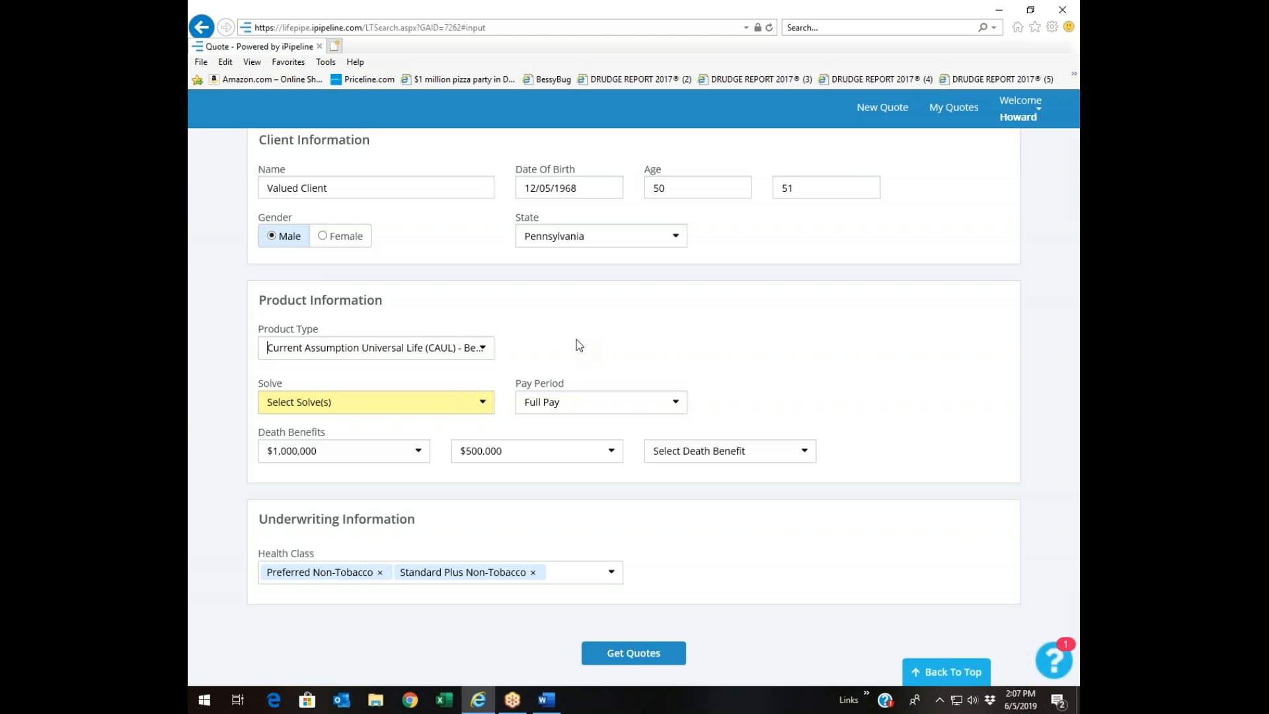
Select the solves $1 CSV at age 121 and Endow at age 100, and get the quotes
{"action": "left_click", "coordinate": [483, 403]}
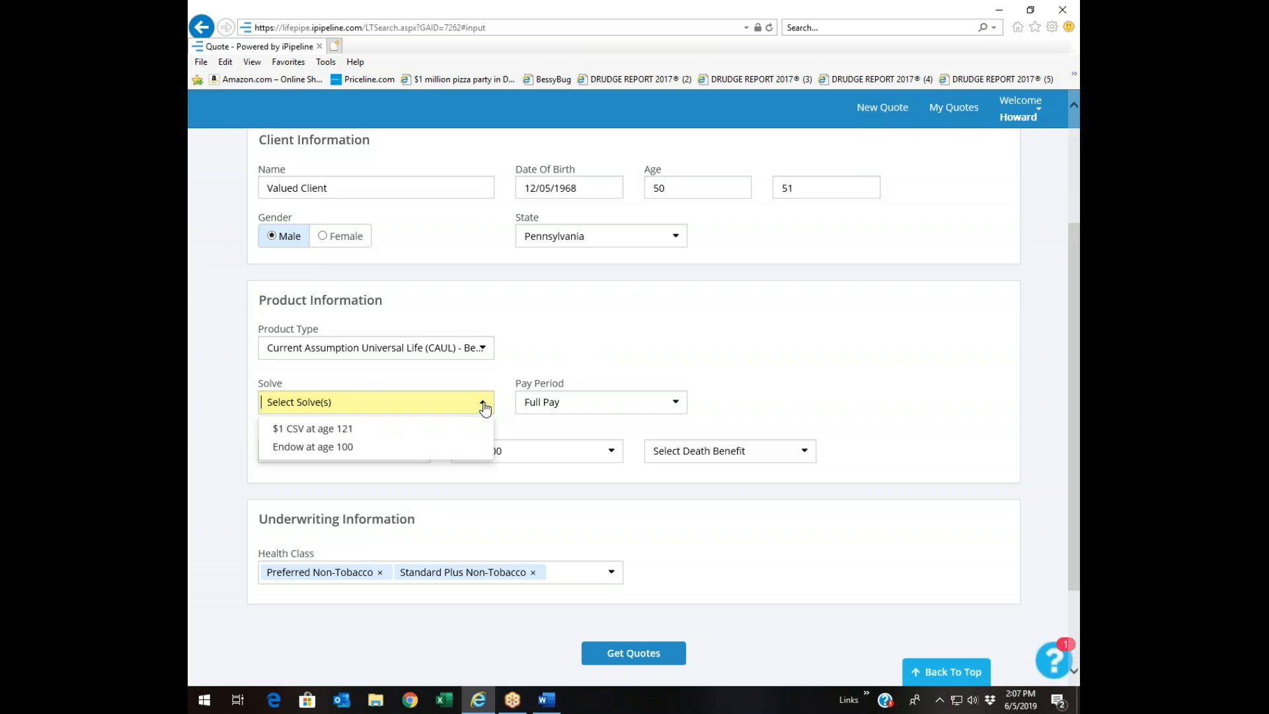
{"action": "left_click", "coordinate": [448, 430]}
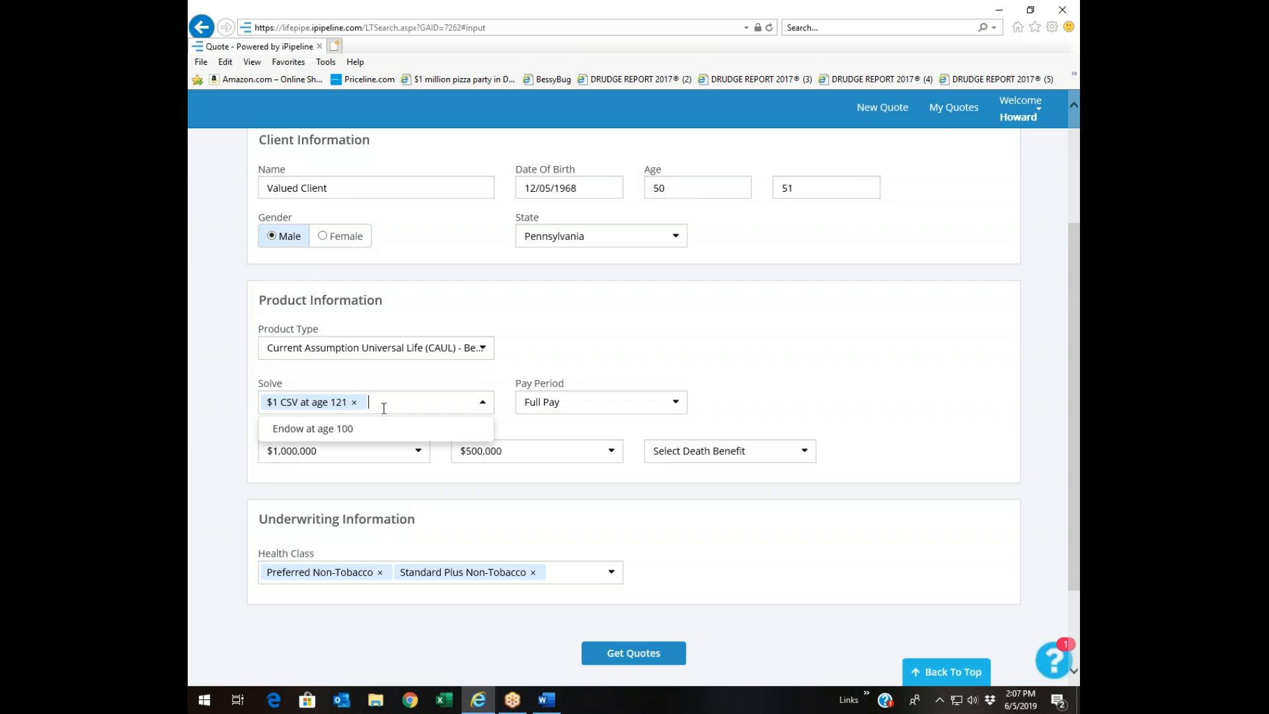
{"action": "left_click", "coordinate": [368, 436]}
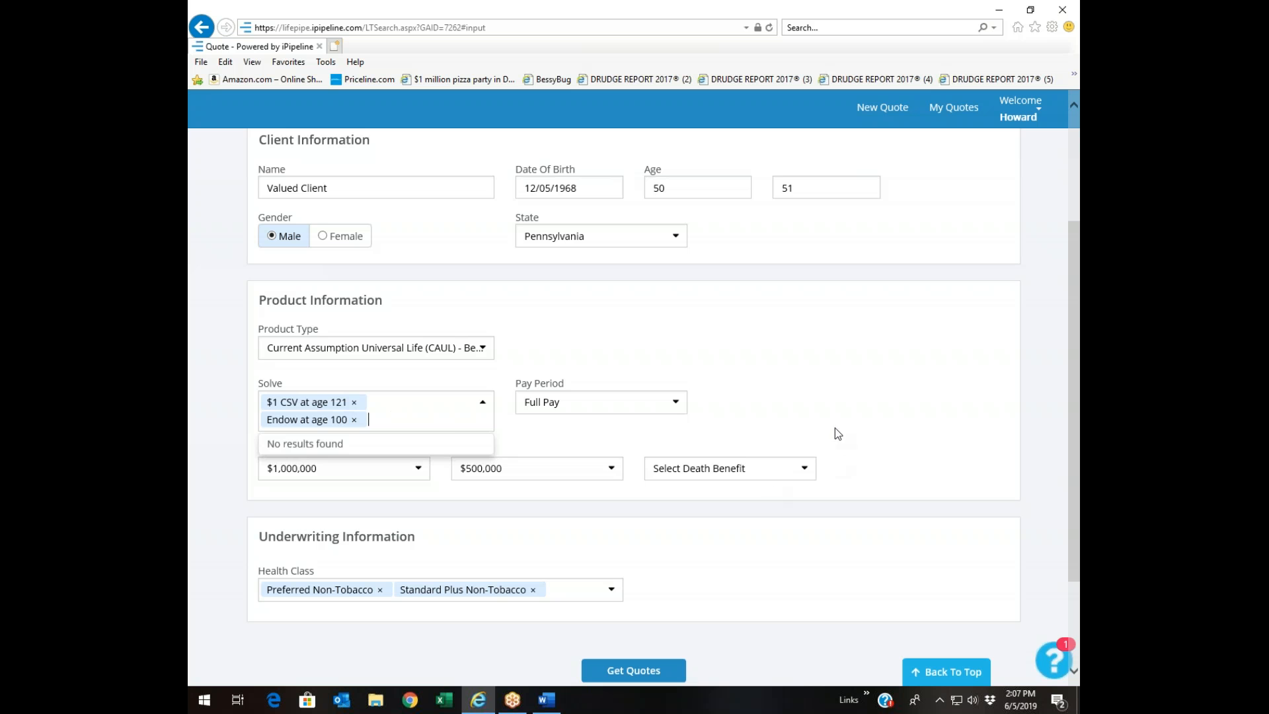
{"action": "scroll", "coordinate": [834, 427], "scroll_direction": "down", "scroll_amount": 2}
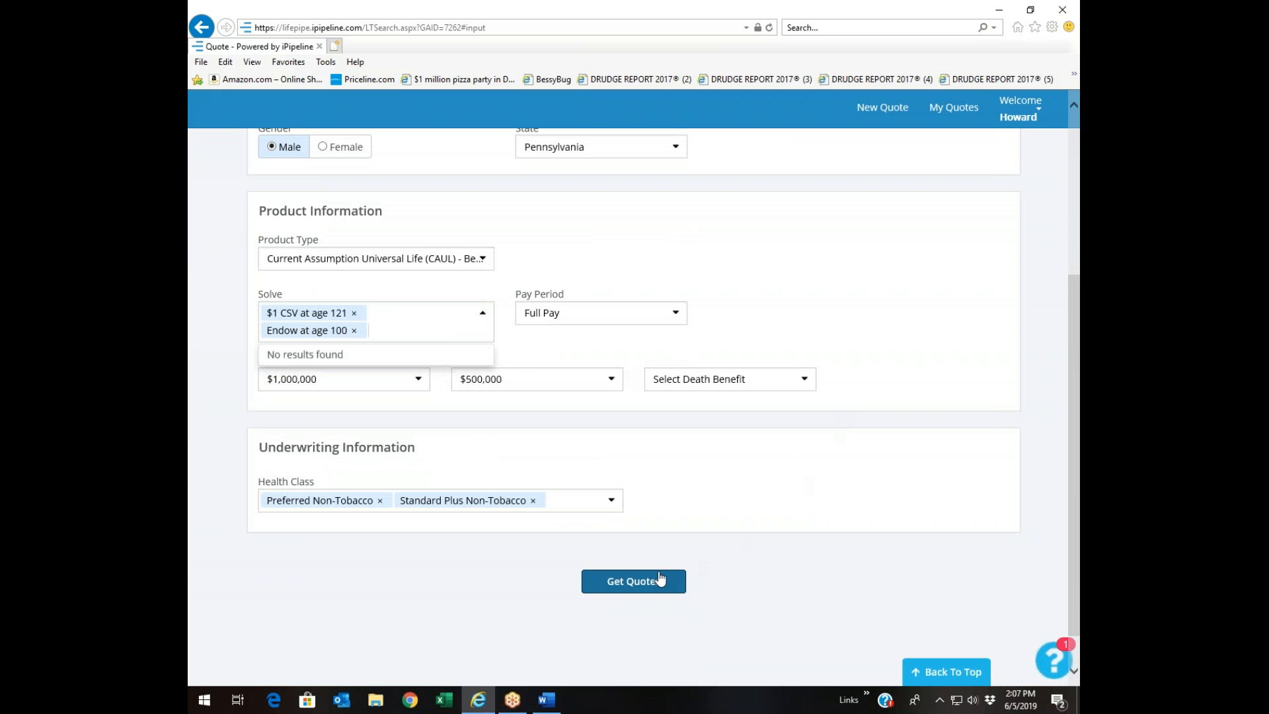
{"action": "left_click", "coordinate": [659, 580]}
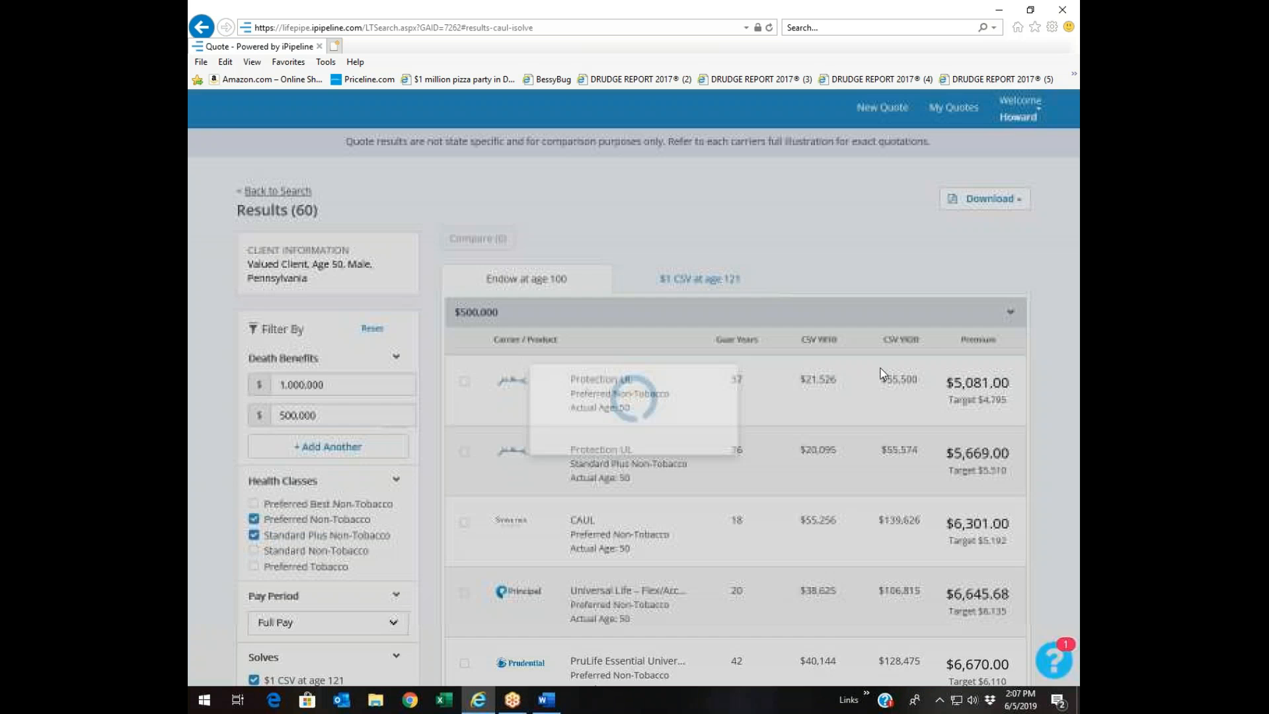
Add the Endow at age 100 John Hancock Protection UL quotes for both health classes at $500,000 and $1,000,000 to the comparison
{"action": "scroll", "coordinate": [725, 354], "scroll_direction": "down", "scroll_amount": 1}
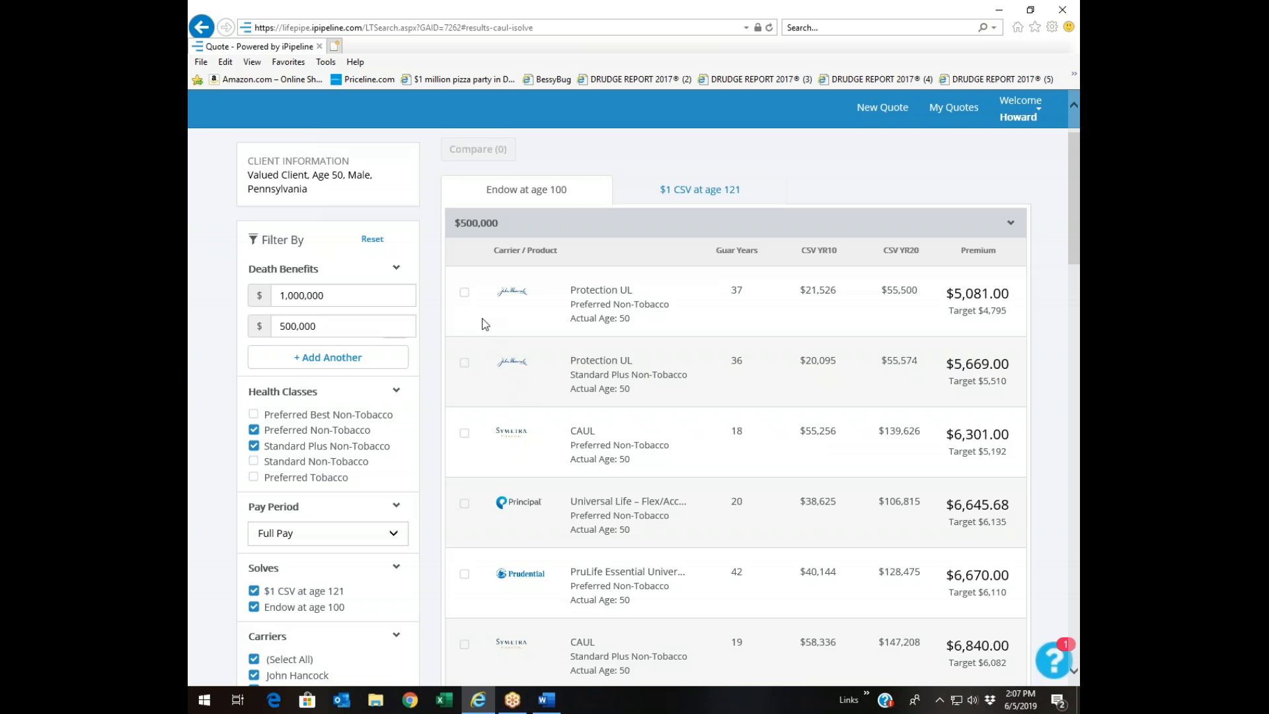
{"action": "left_click", "coordinate": [465, 292]}
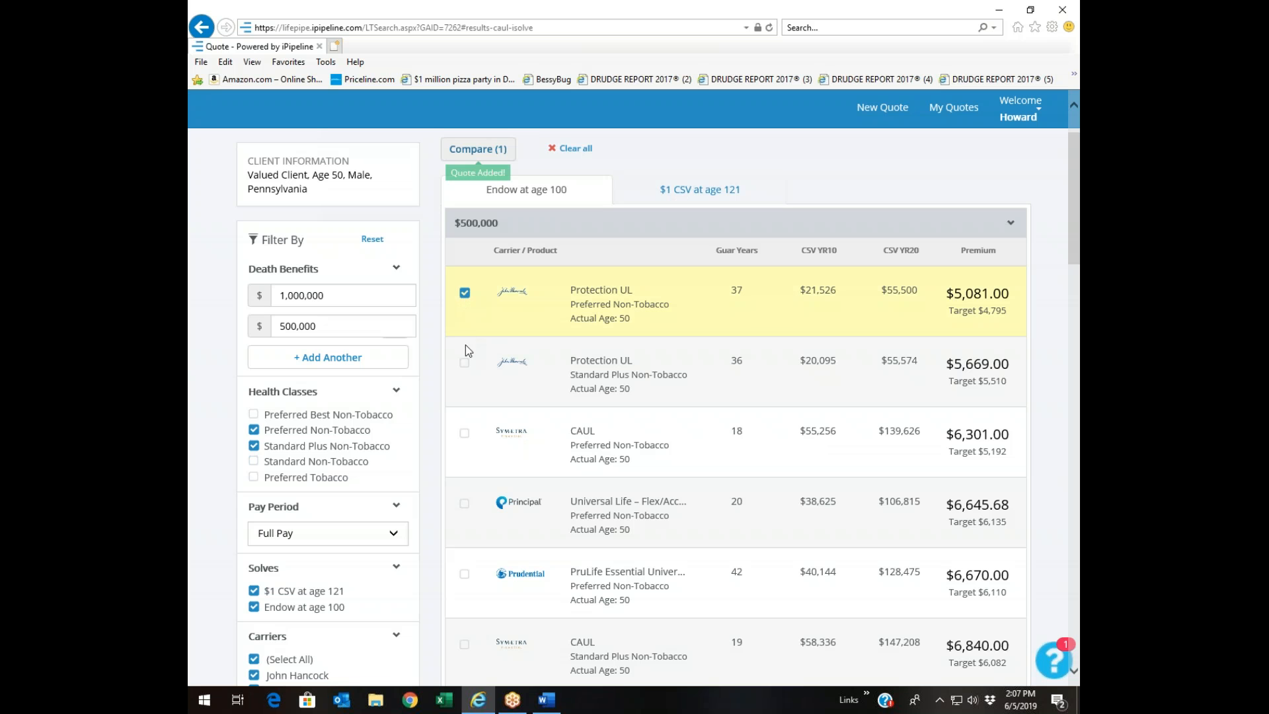
{"action": "left_click", "coordinate": [464, 364]}
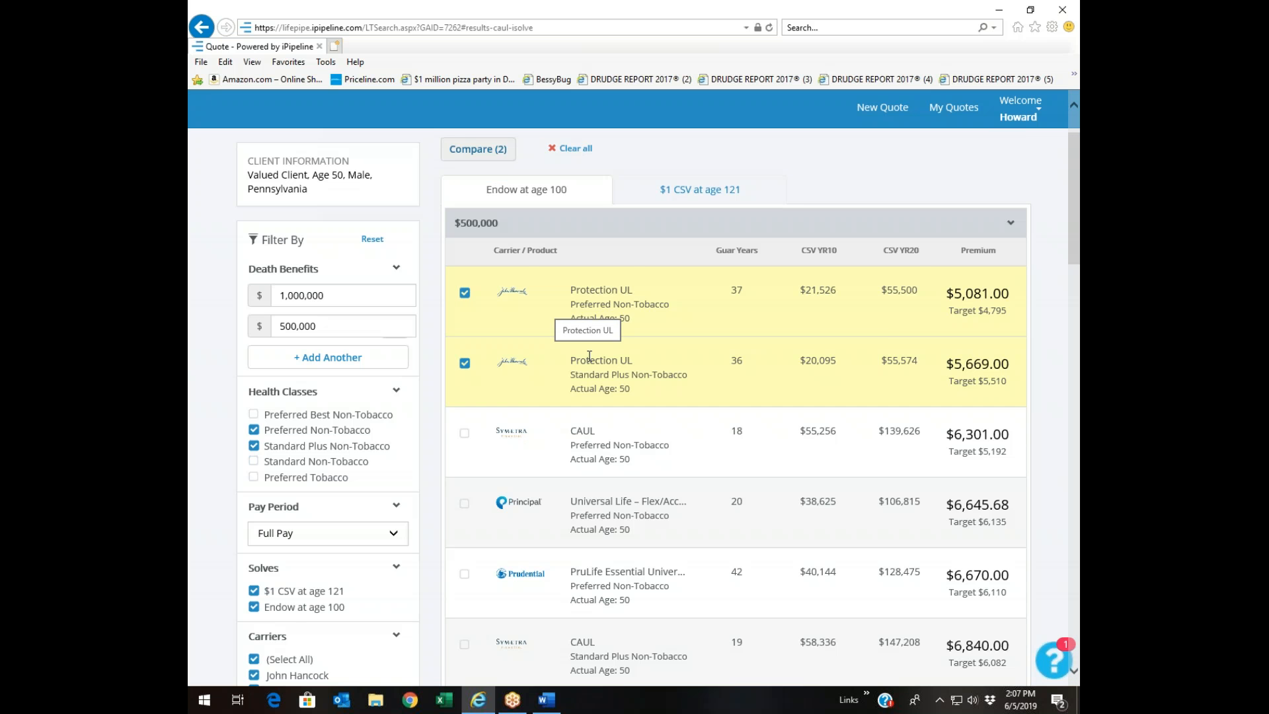
{"action": "scroll", "coordinate": [588, 356], "scroll_direction": "down", "scroll_amount": 8}
{"action": "scroll", "coordinate": [590, 361], "scroll_direction": "down", "scroll_amount": 9}
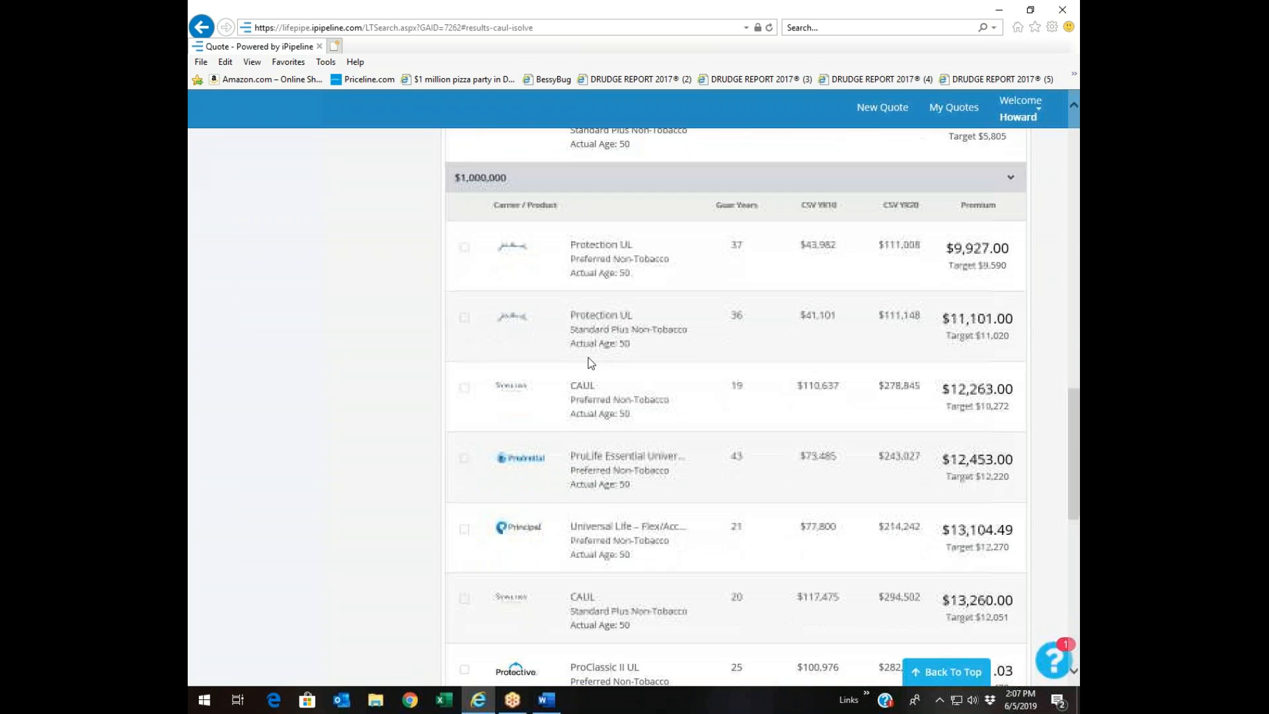
{"action": "left_click", "coordinate": [465, 249]}
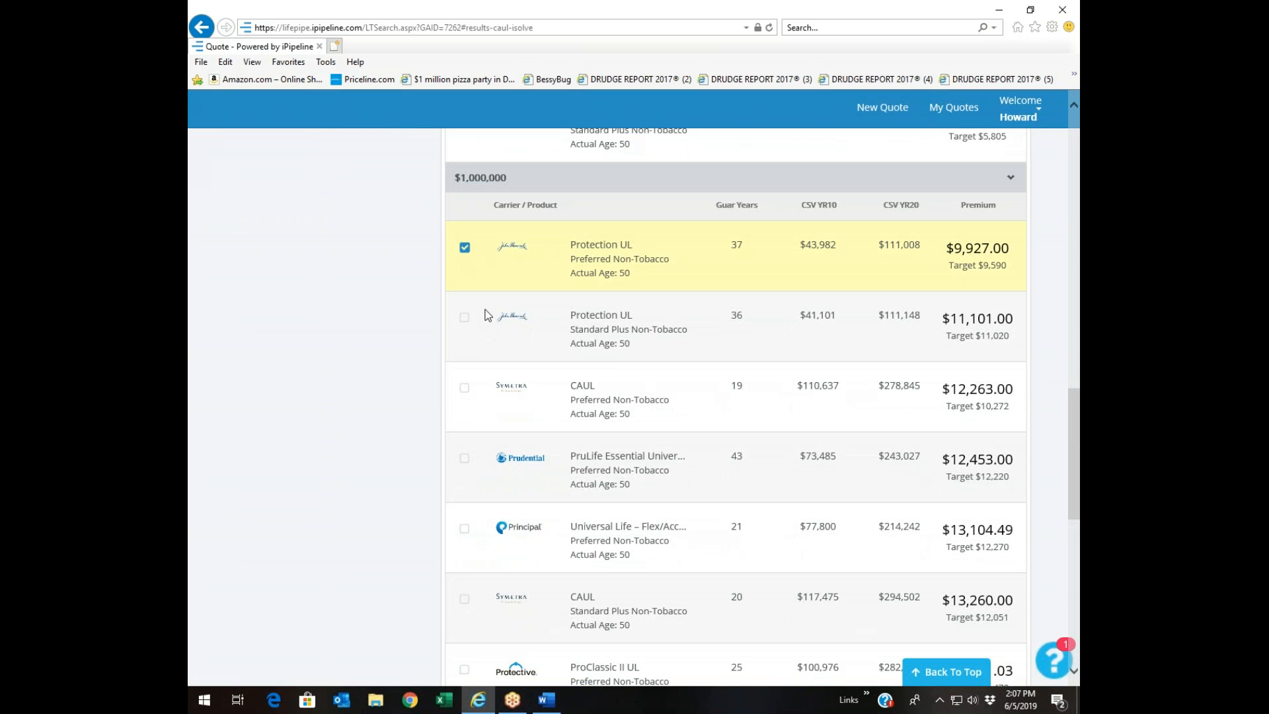
{"action": "left_click", "coordinate": [466, 319]}
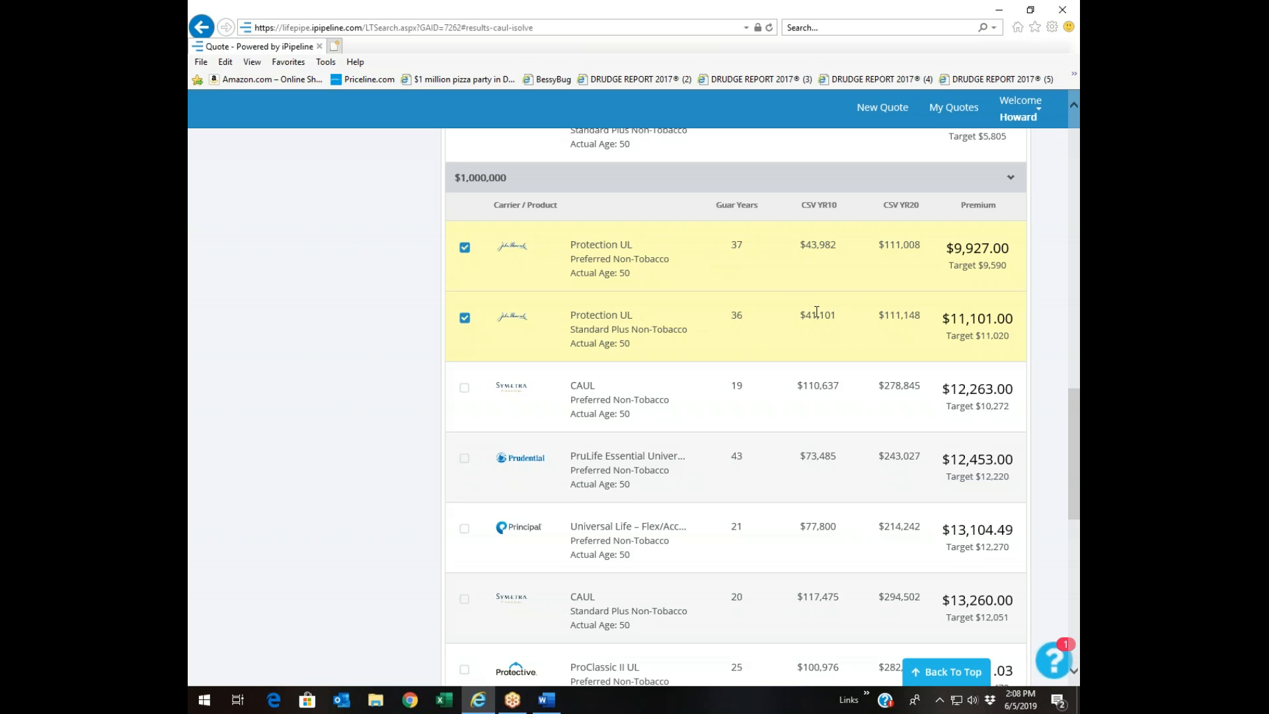
In the $1 CSV at age 121 results, add the $500,000 John Hancock and Principal quotes for both health classes to the comparison
{"action": "scroll", "coordinate": [816, 311], "scroll_direction": "up", "scroll_amount": 3}
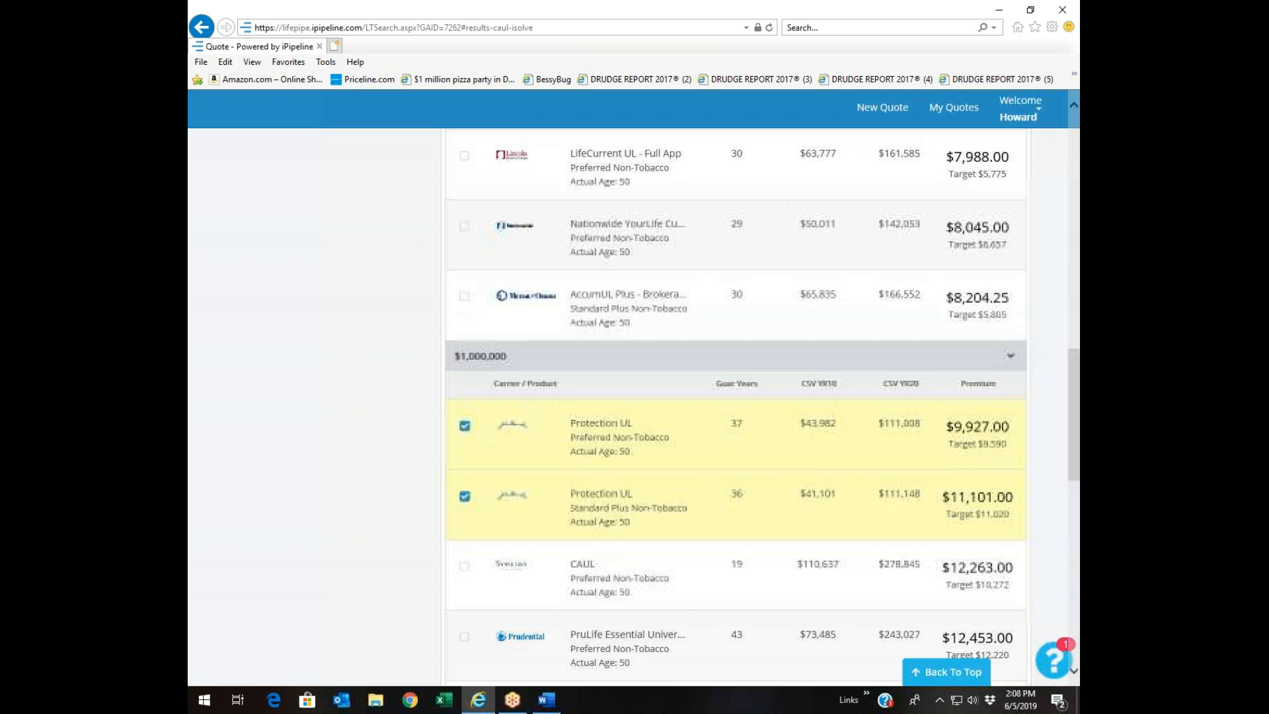
{"action": "scroll", "coordinate": [736, 396], "scroll_direction": "up", "scroll_amount": 10}
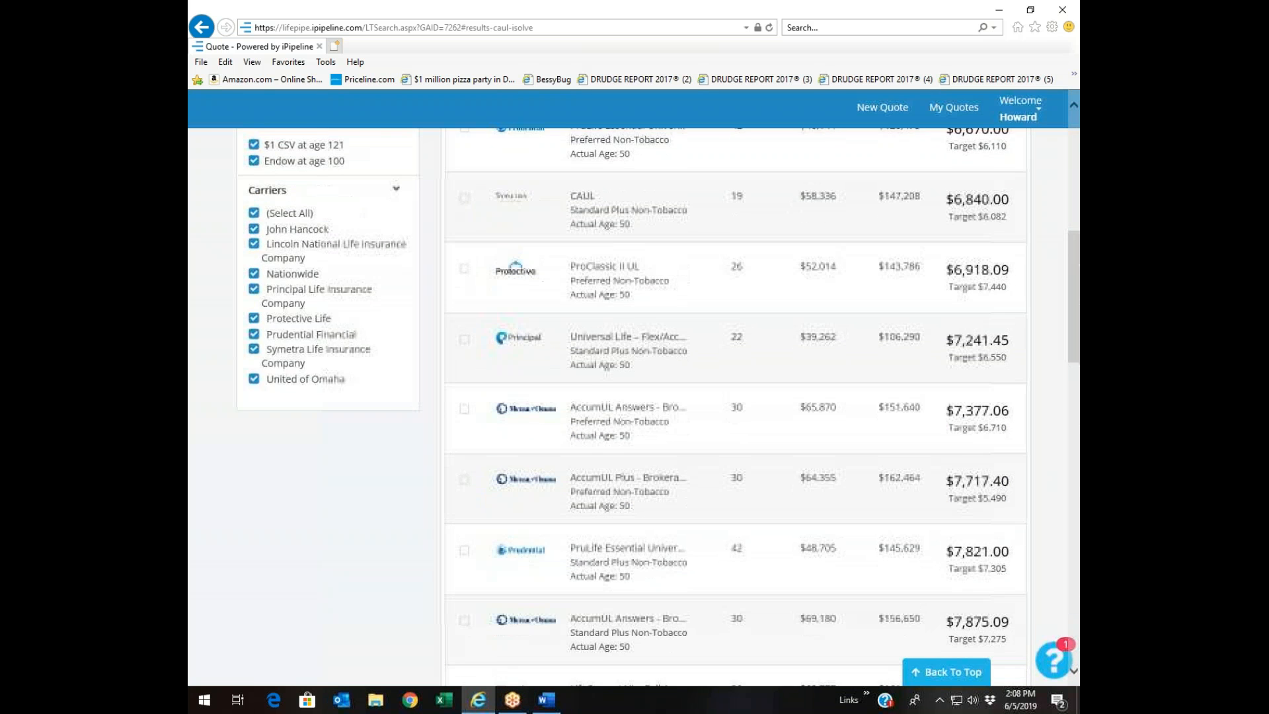
{"action": "scroll", "coordinate": [693, 331], "scroll_direction": "up", "scroll_amount": 3}
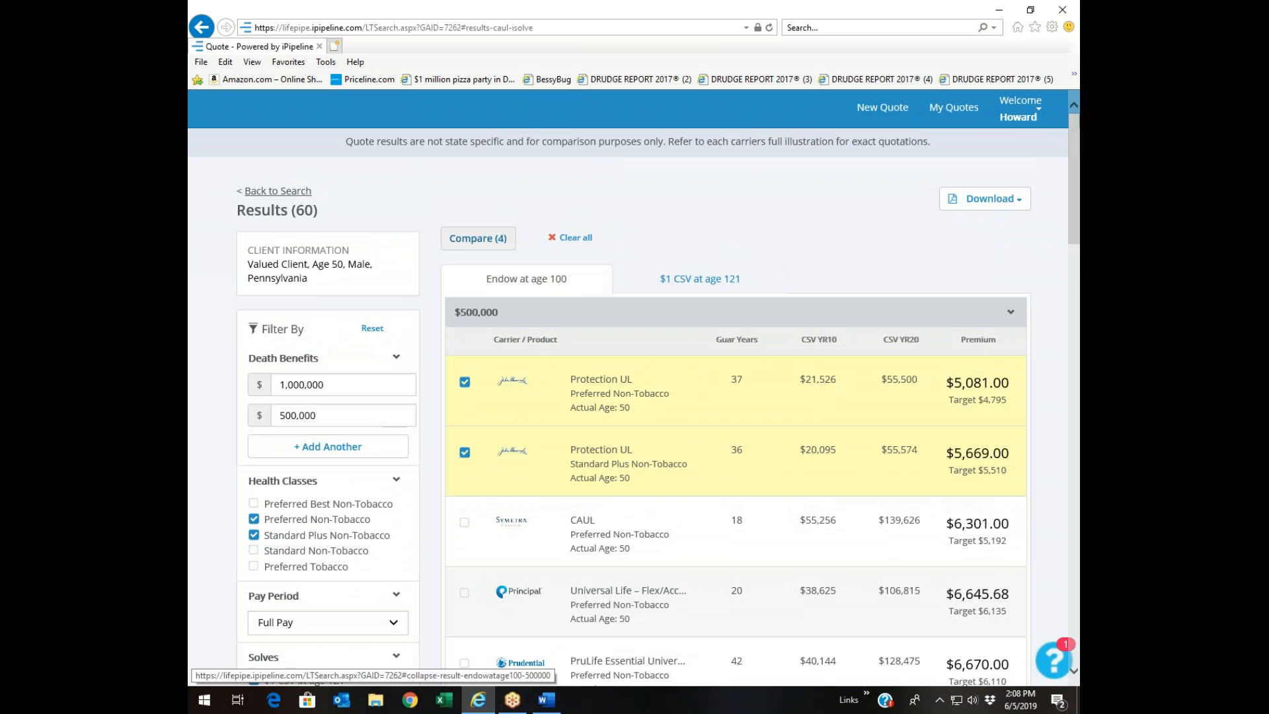
{"action": "left_click", "coordinate": [693, 282]}
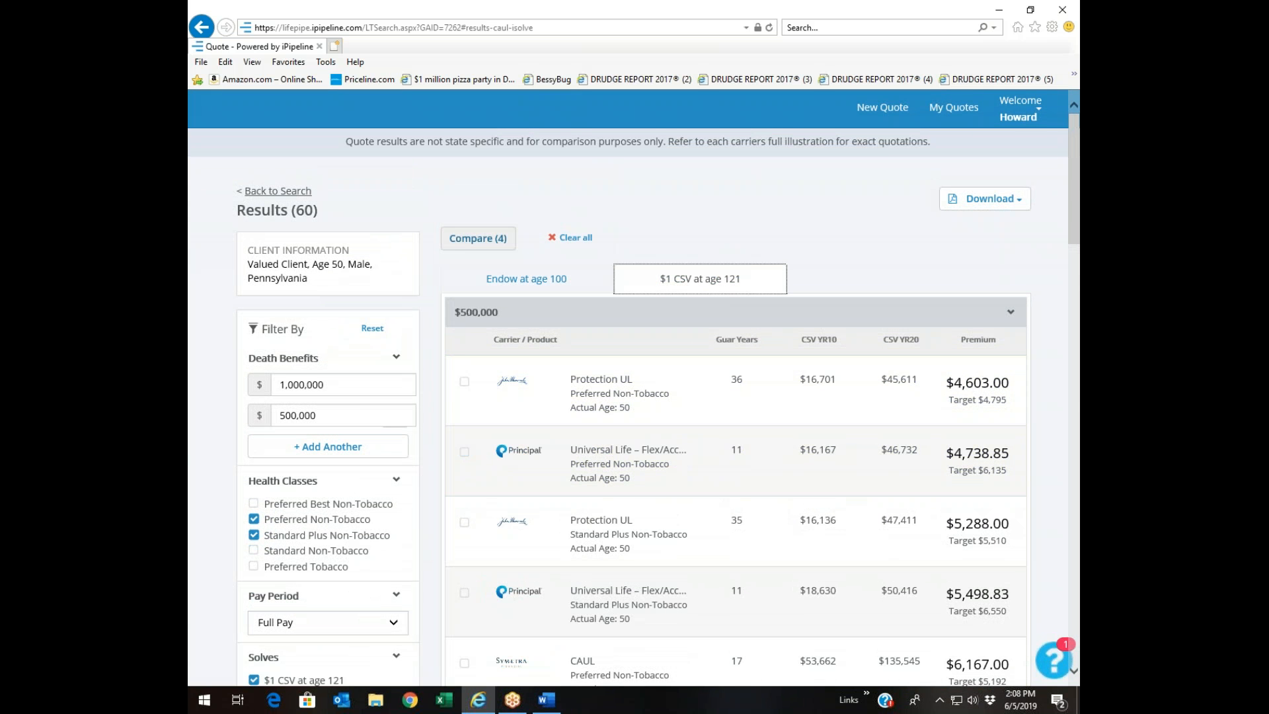
{"action": "left_click", "coordinate": [465, 382]}
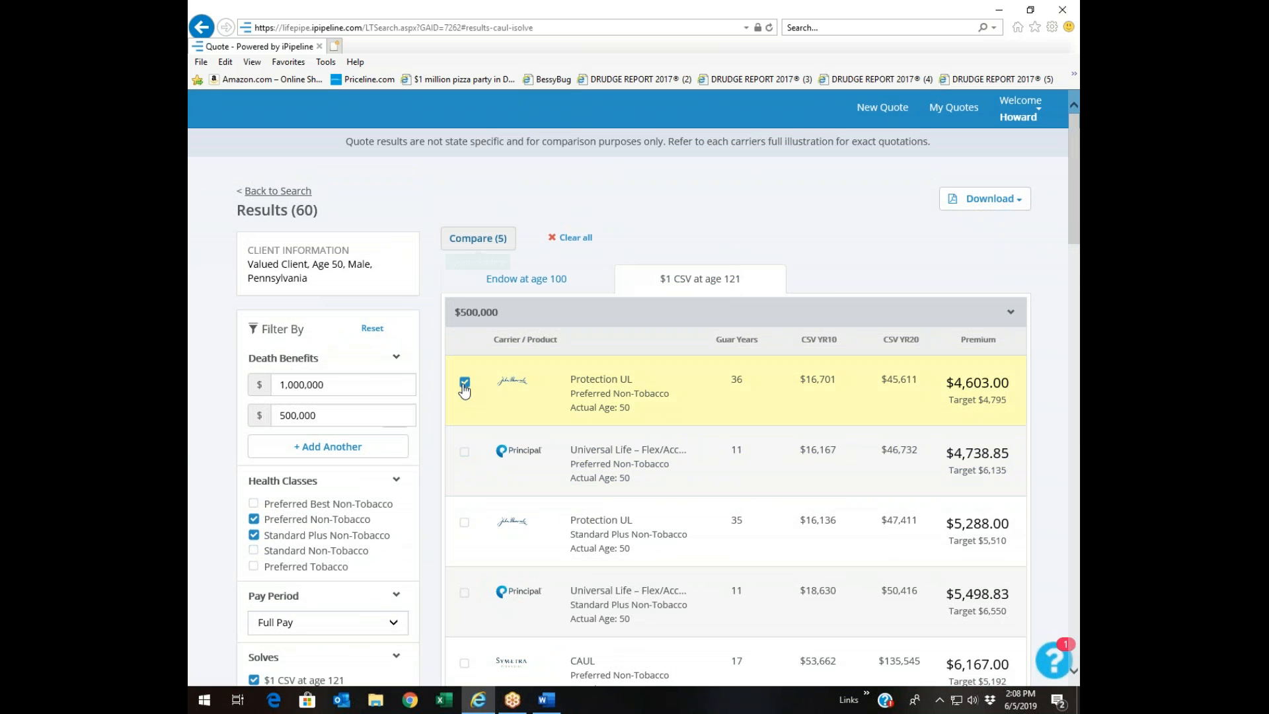
{"action": "left_click", "coordinate": [464, 452]}
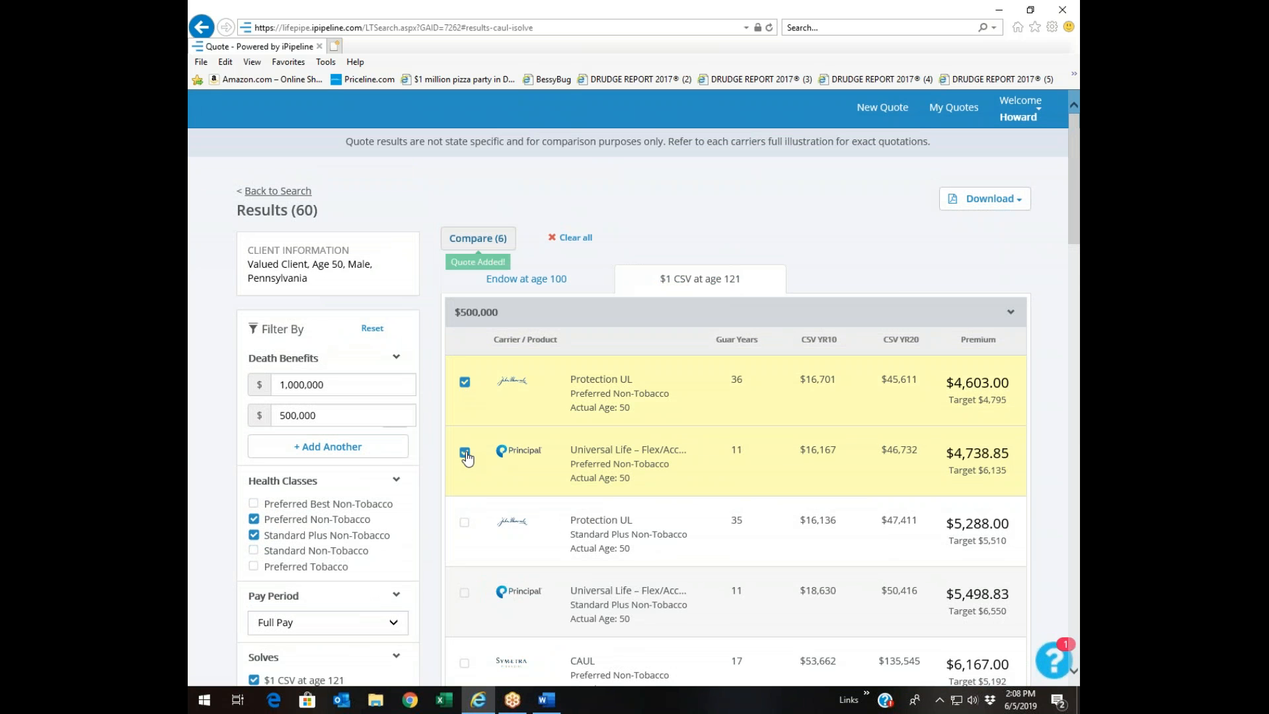
{"action": "left_click", "coordinate": [464, 524]}
{"action": "left_click", "coordinate": [465, 592]}
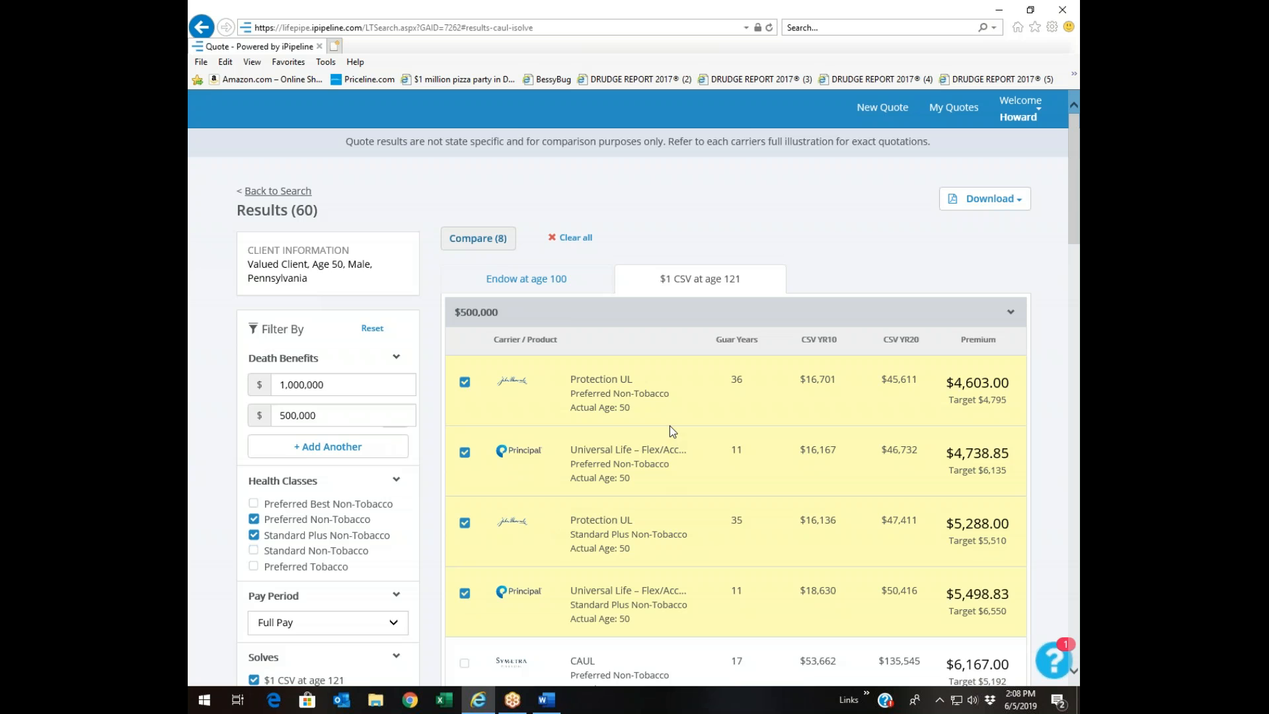
Add the $1 CSV at age 121, $1,000,000 John Hancock and Principal quotes for both health classes to the comparison
{"action": "scroll", "coordinate": [669, 426], "scroll_direction": "down", "scroll_amount": 8}
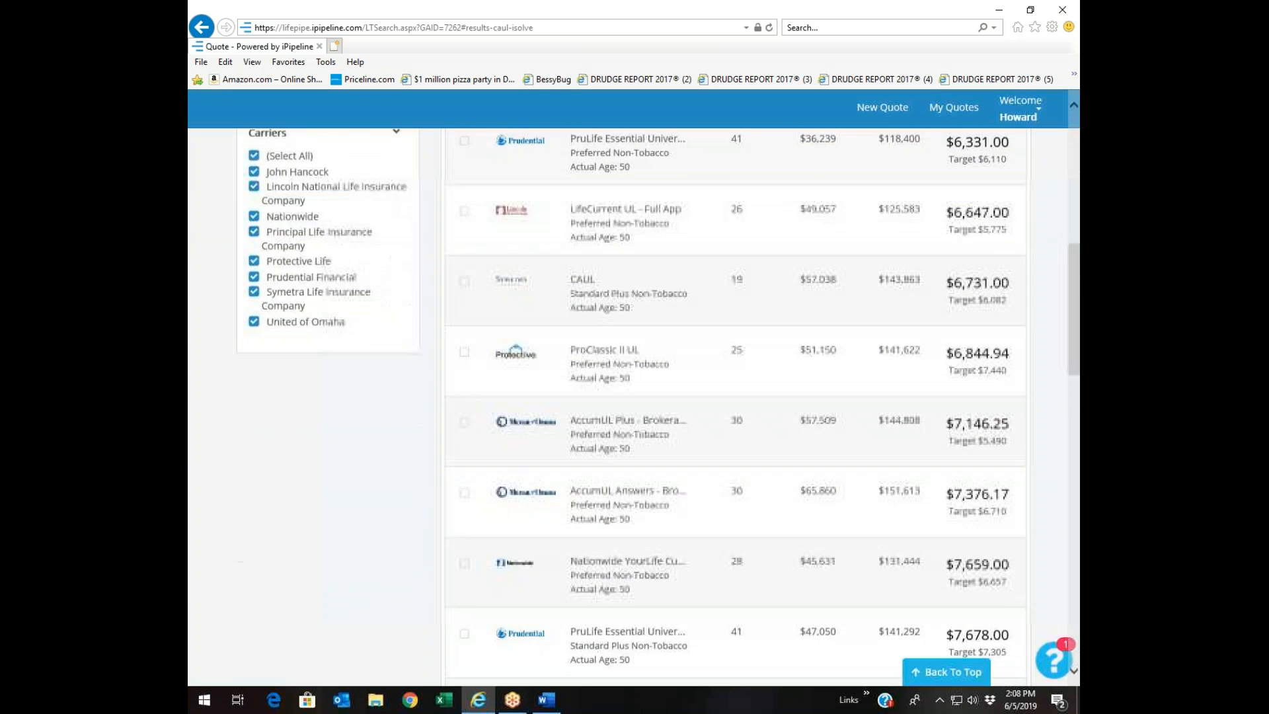
{"action": "scroll", "coordinate": [668, 428], "scroll_direction": "down", "scroll_amount": 10}
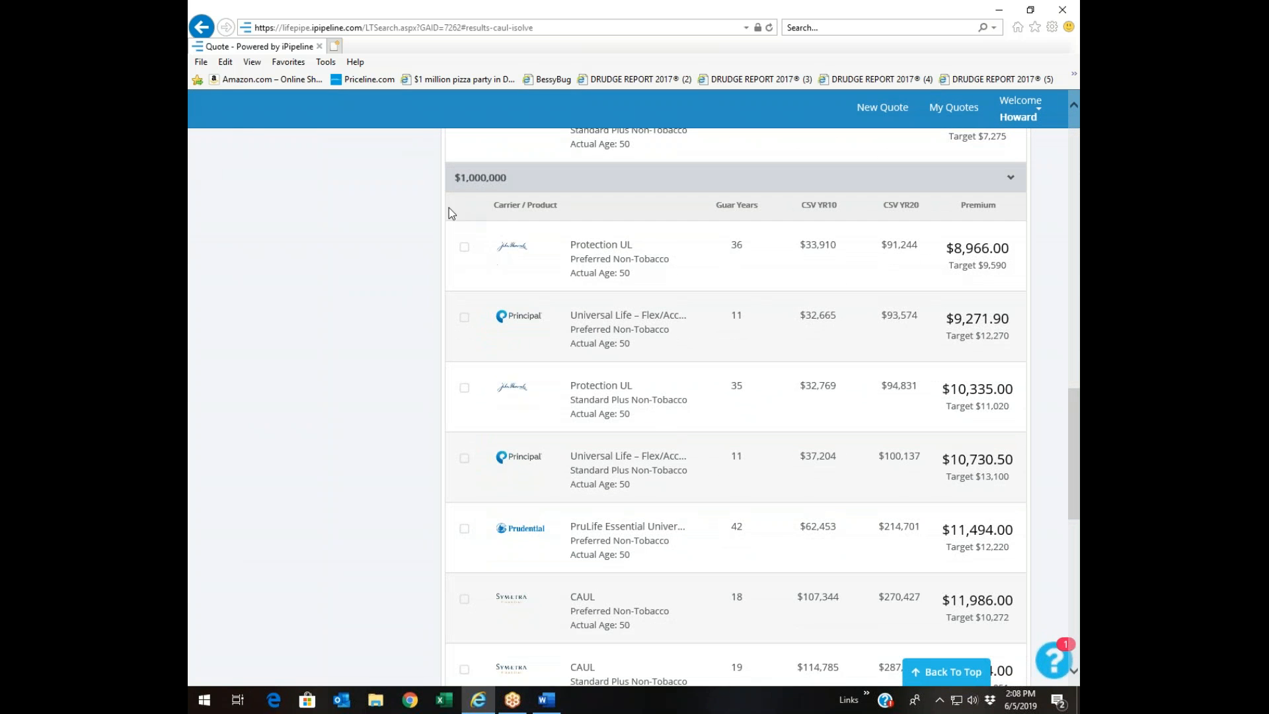
{"action": "left_click", "coordinate": [465, 247]}
{"action": "left_click", "coordinate": [466, 319]}
{"action": "left_click", "coordinate": [463, 390]}
{"action": "left_click", "coordinate": [464, 459]}
Download the list report for the selected products, open the PDF and review both of its pages
{"action": "scroll", "coordinate": [902, 364], "scroll_direction": "up", "scroll_amount": 13}
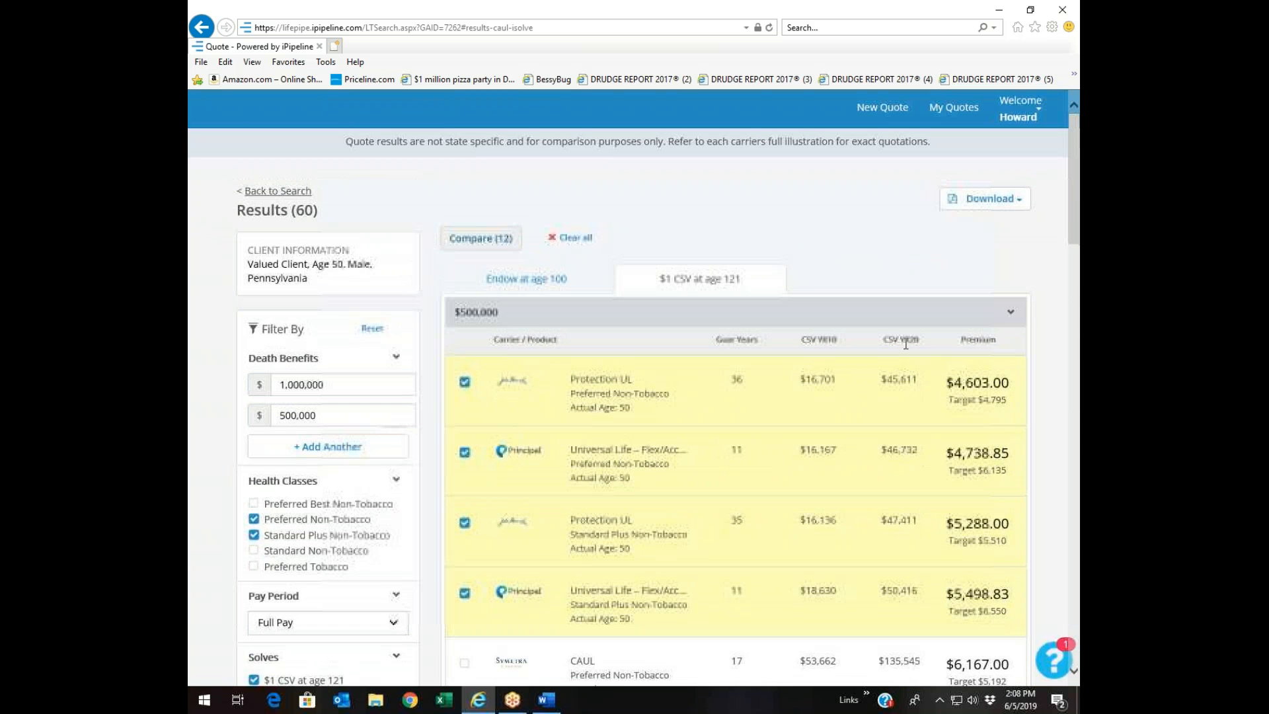
{"action": "left_click", "coordinate": [1002, 203]}
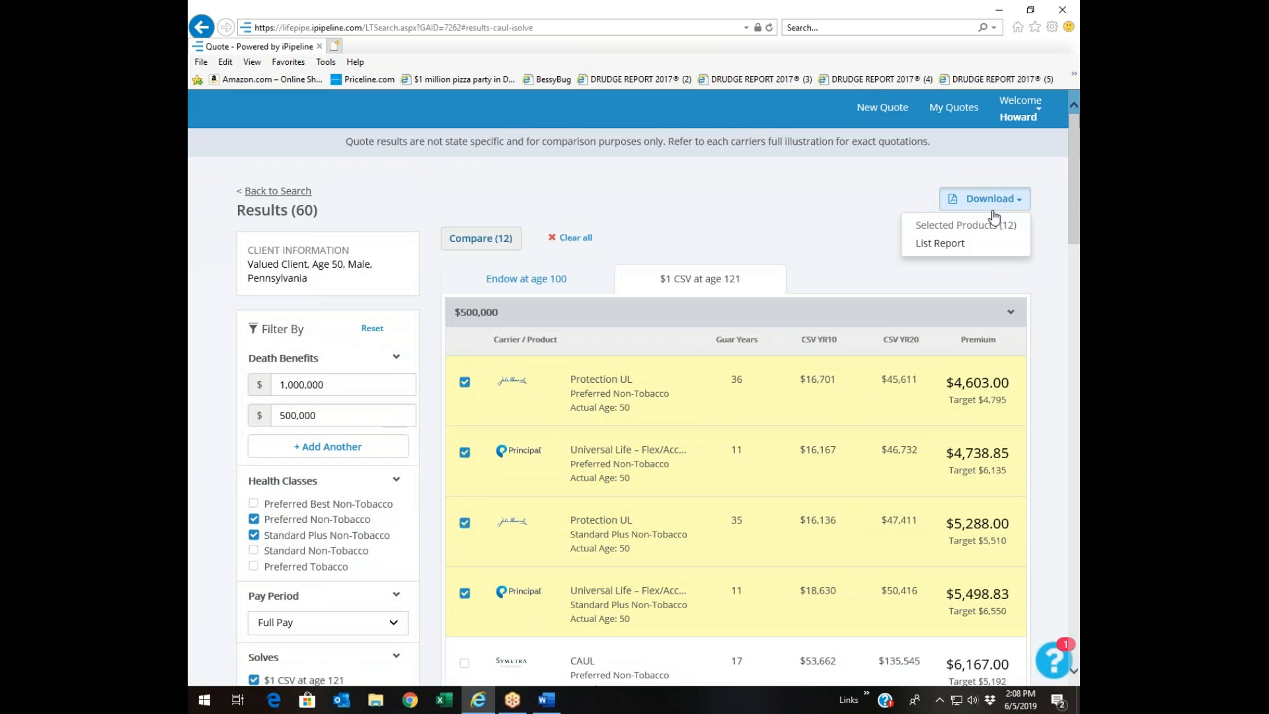
{"action": "left_click", "coordinate": [954, 245]}
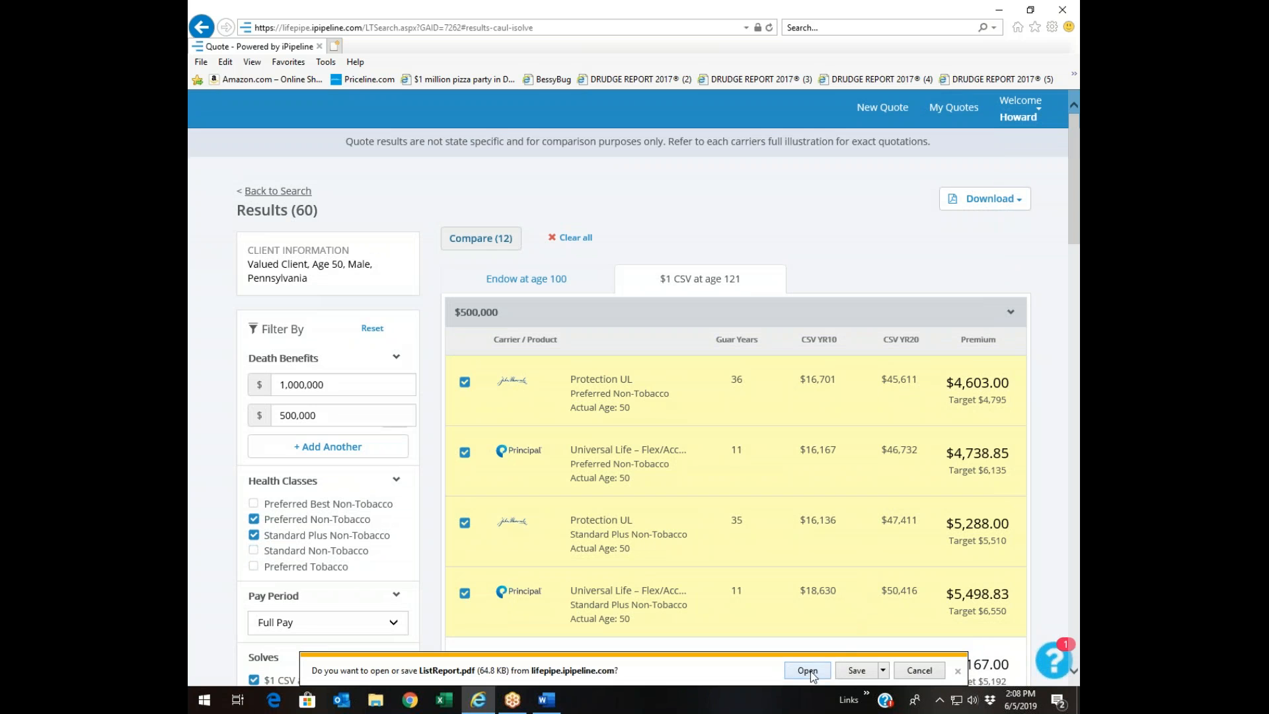
{"action": "left_click", "coordinate": [808, 670]}
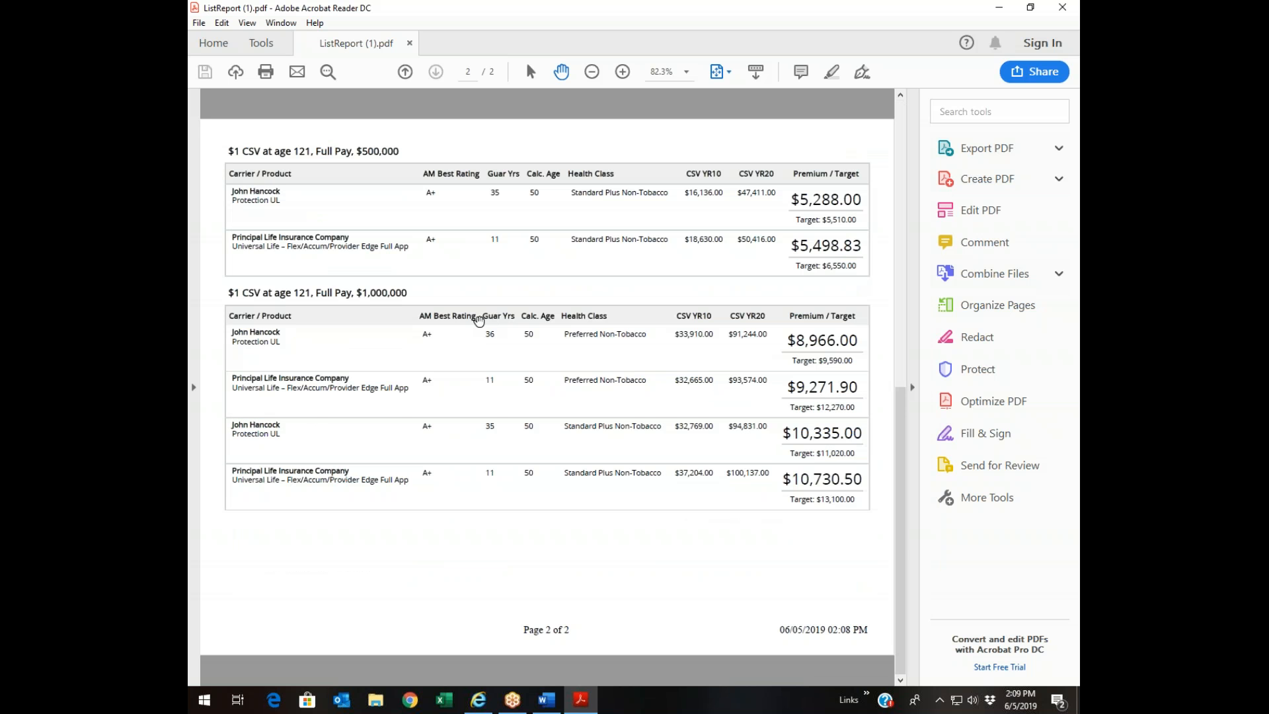
{"action": "scroll", "coordinate": [479, 320], "scroll_direction": "up", "scroll_amount": 1}
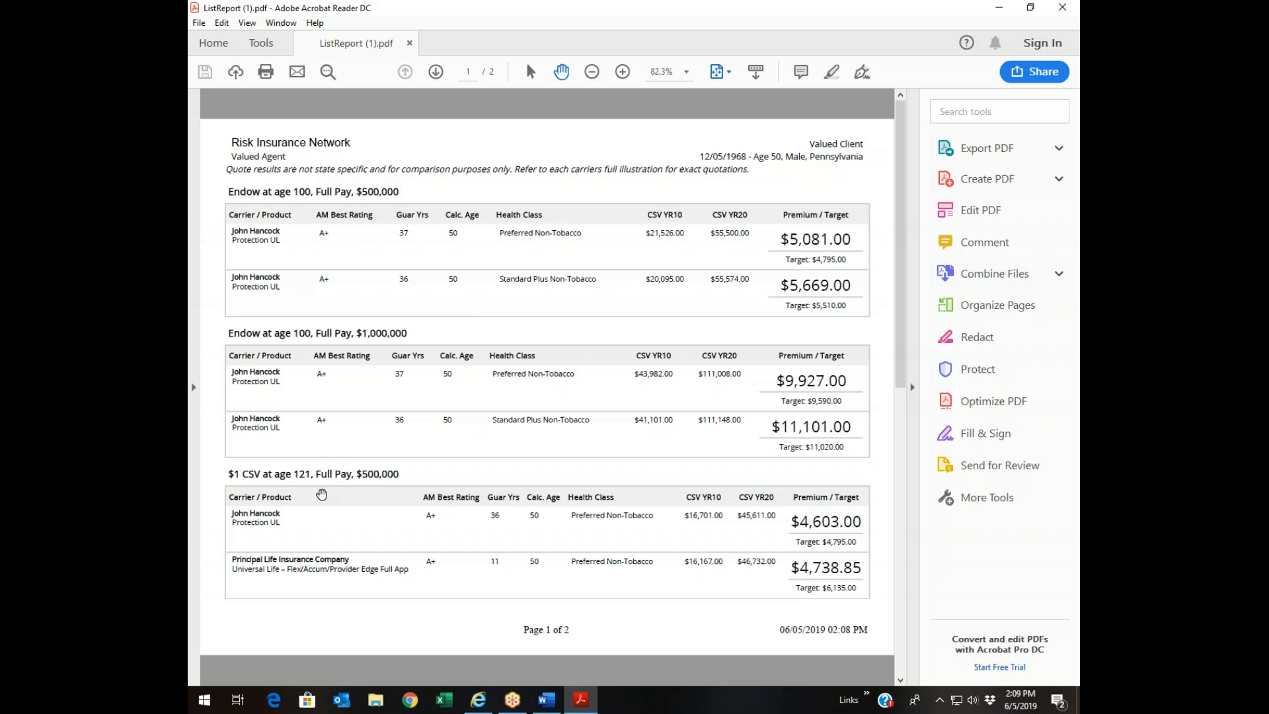
{"action": "scroll", "coordinate": [322, 495], "scroll_direction": "down", "scroll_amount": 2}
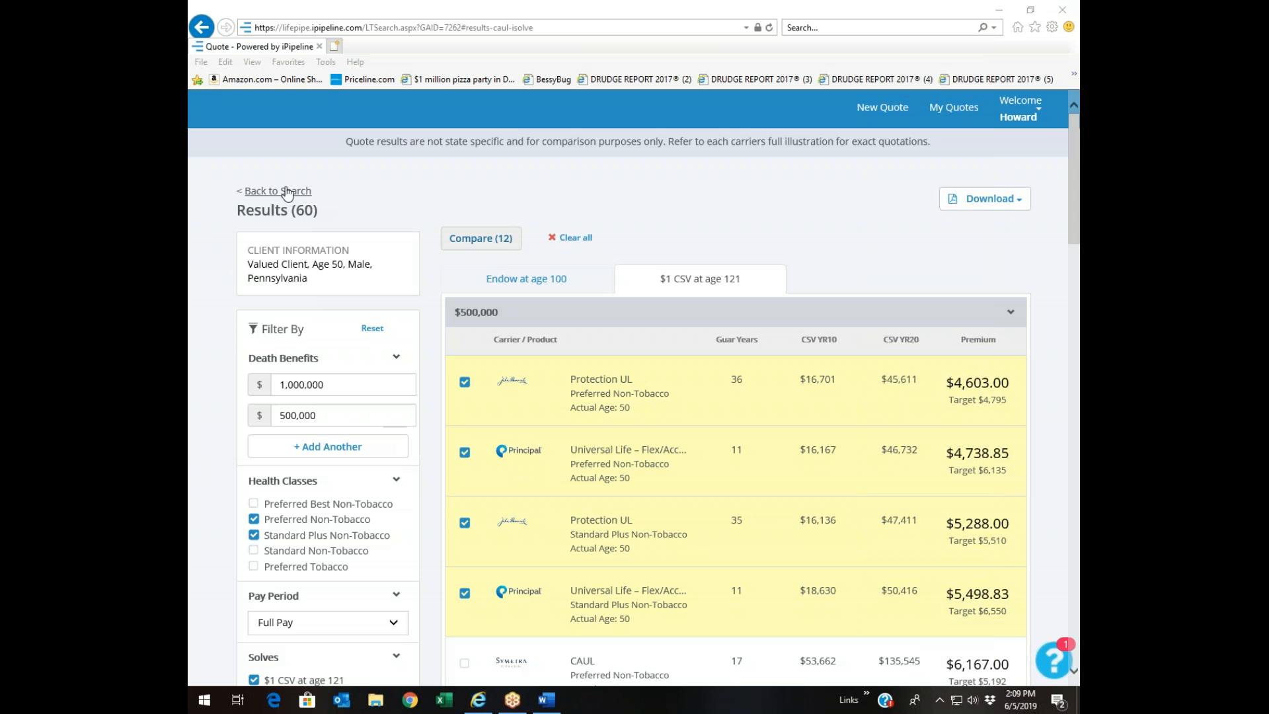
Return to the quote search form and check which pay period options are available
{"action": "left_click", "coordinate": [288, 192]}
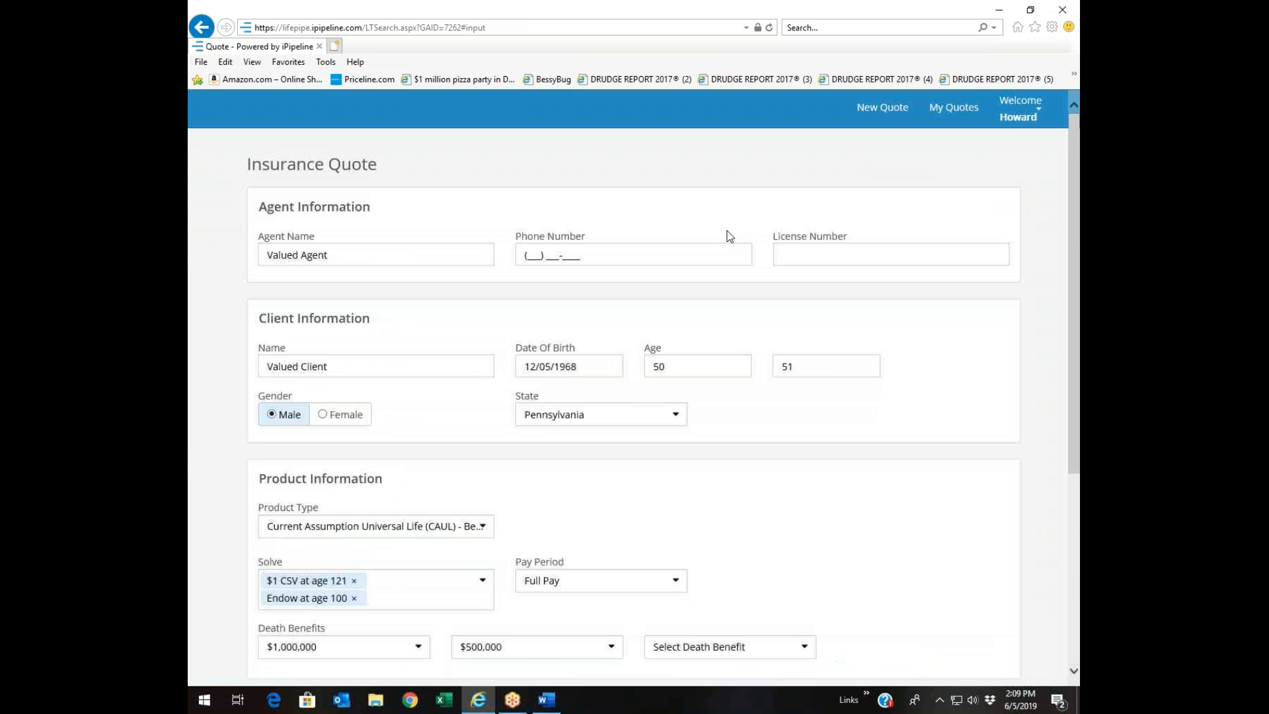
{"action": "scroll", "coordinate": [692, 328], "scroll_direction": "down", "scroll_amount": 3}
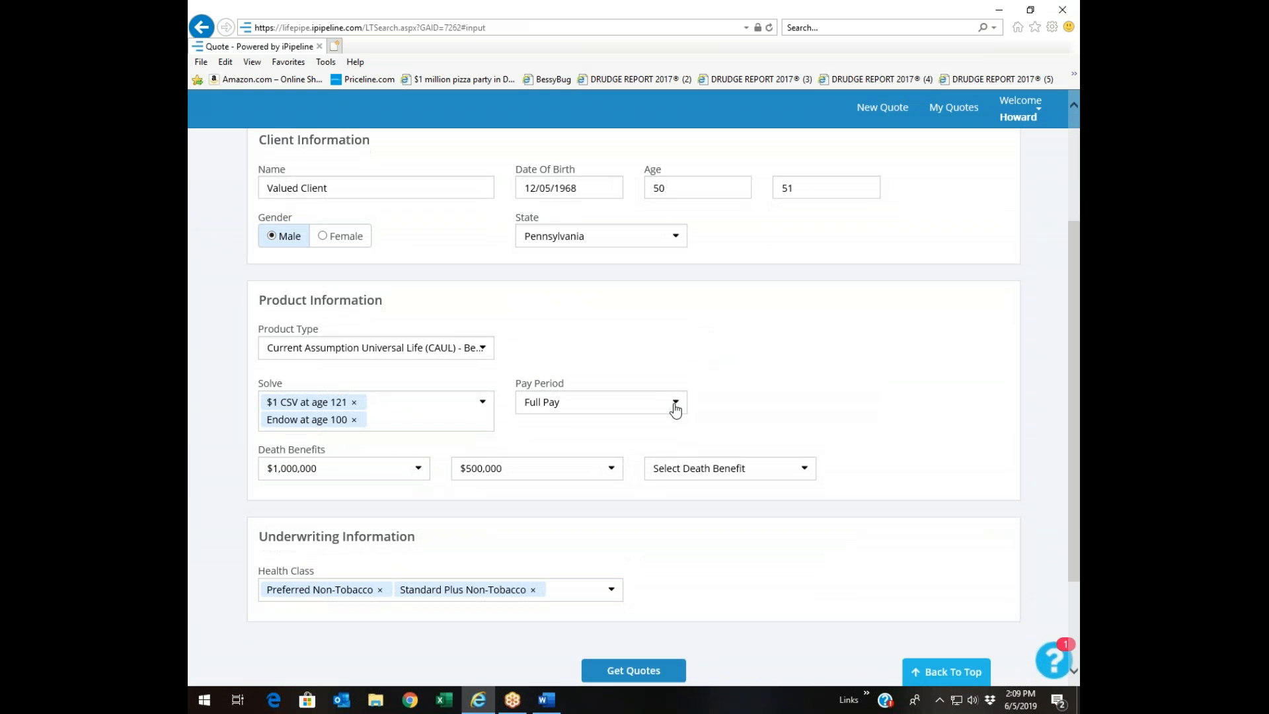
{"action": "left_click", "coordinate": [675, 404]}
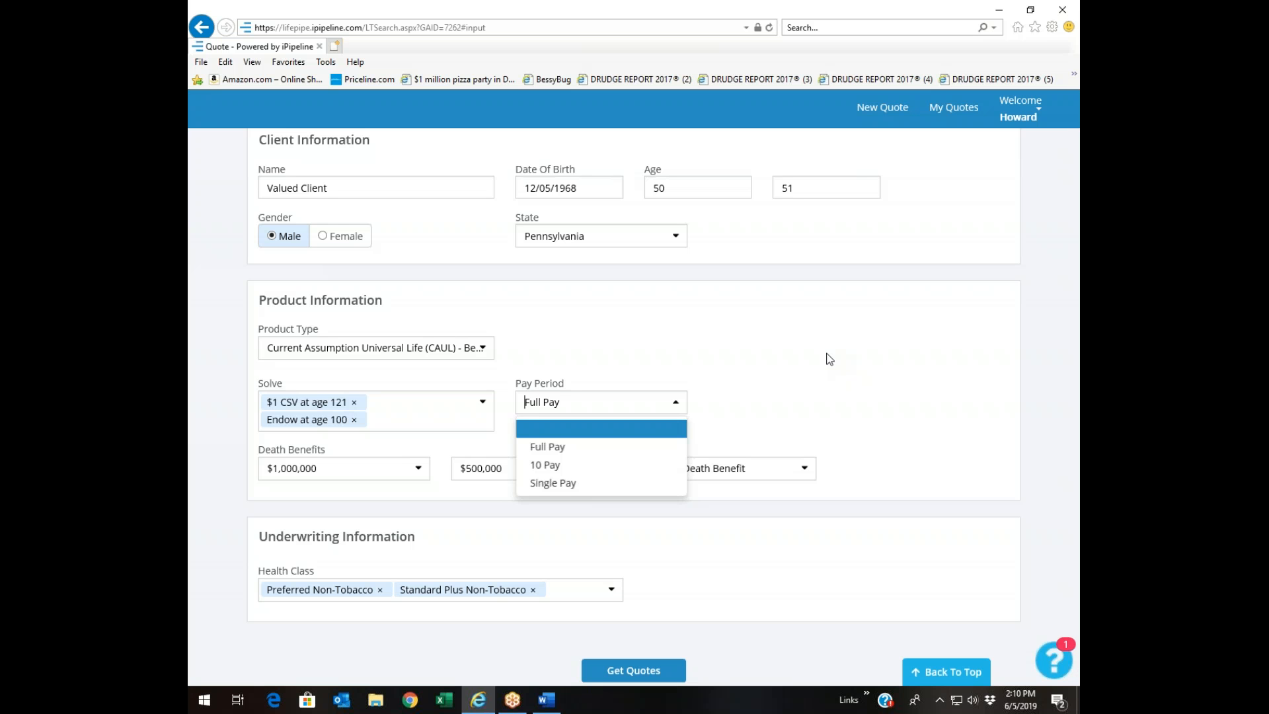
{"action": "left_click", "coordinate": [829, 359]}
{"action": "scroll", "coordinate": [348, 281], "scroll_direction": "up", "scroll_amount": 3}
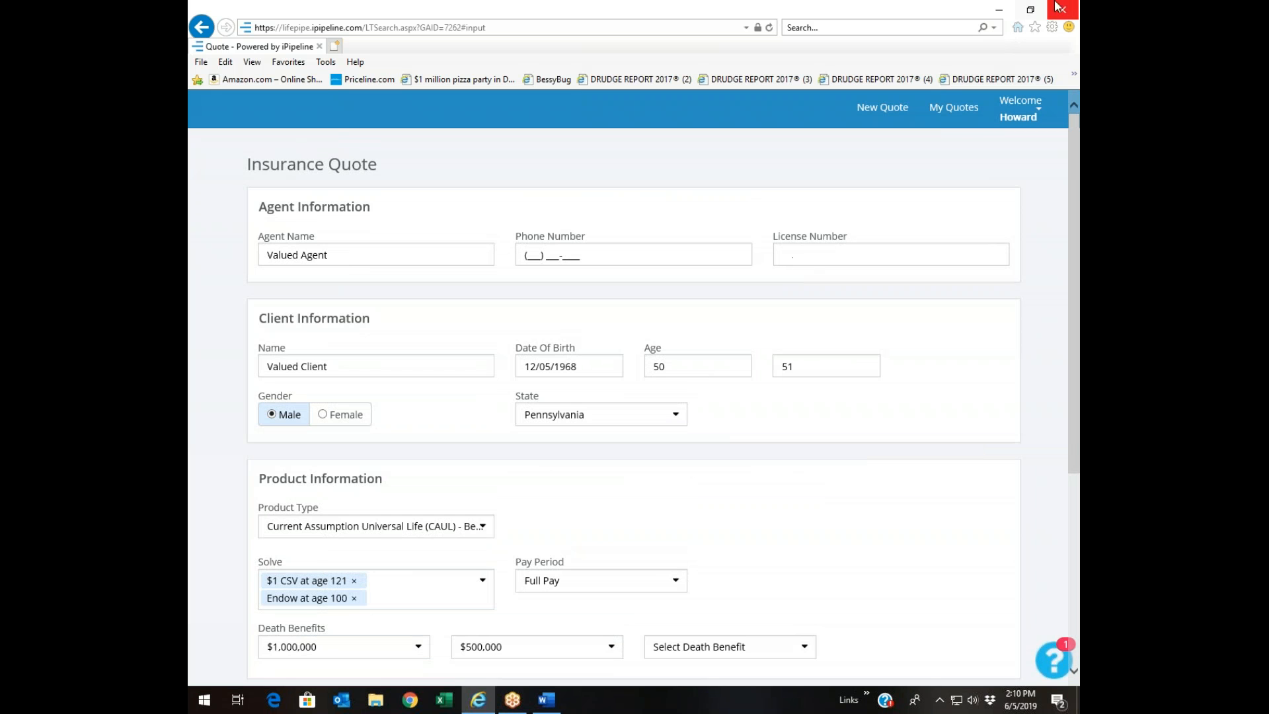
Set the product type to Indexed Universal Life (IUL) Protection - Benchmark
{"action": "scroll", "coordinate": [440, 186], "scroll_direction": "down", "scroll_amount": 5}
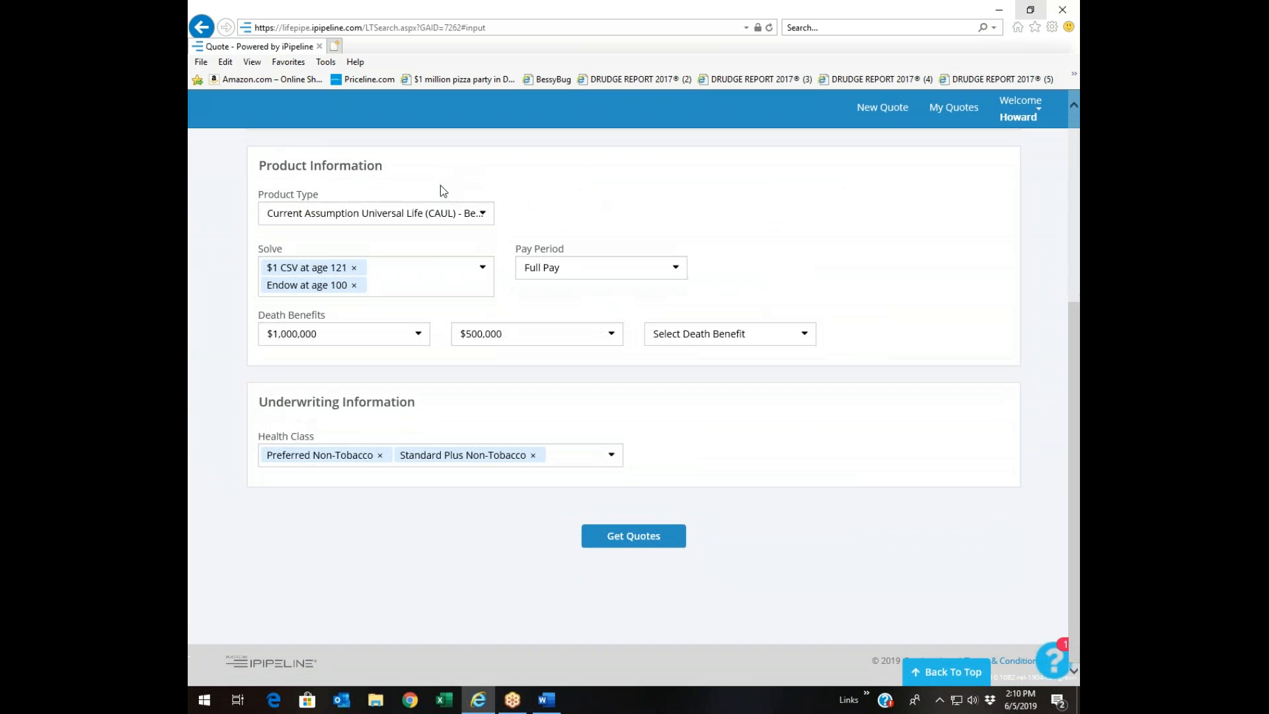
{"action": "left_click", "coordinate": [438, 215]}
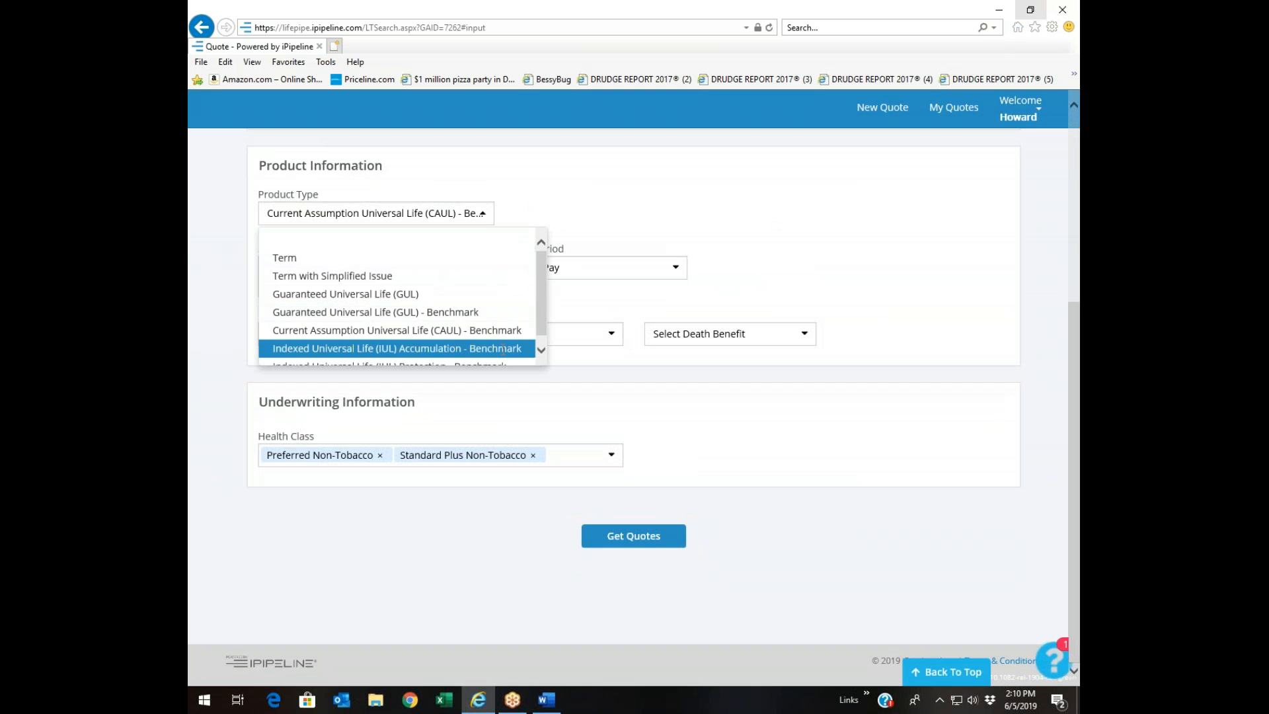
{"action": "left_click", "coordinate": [541, 349]}
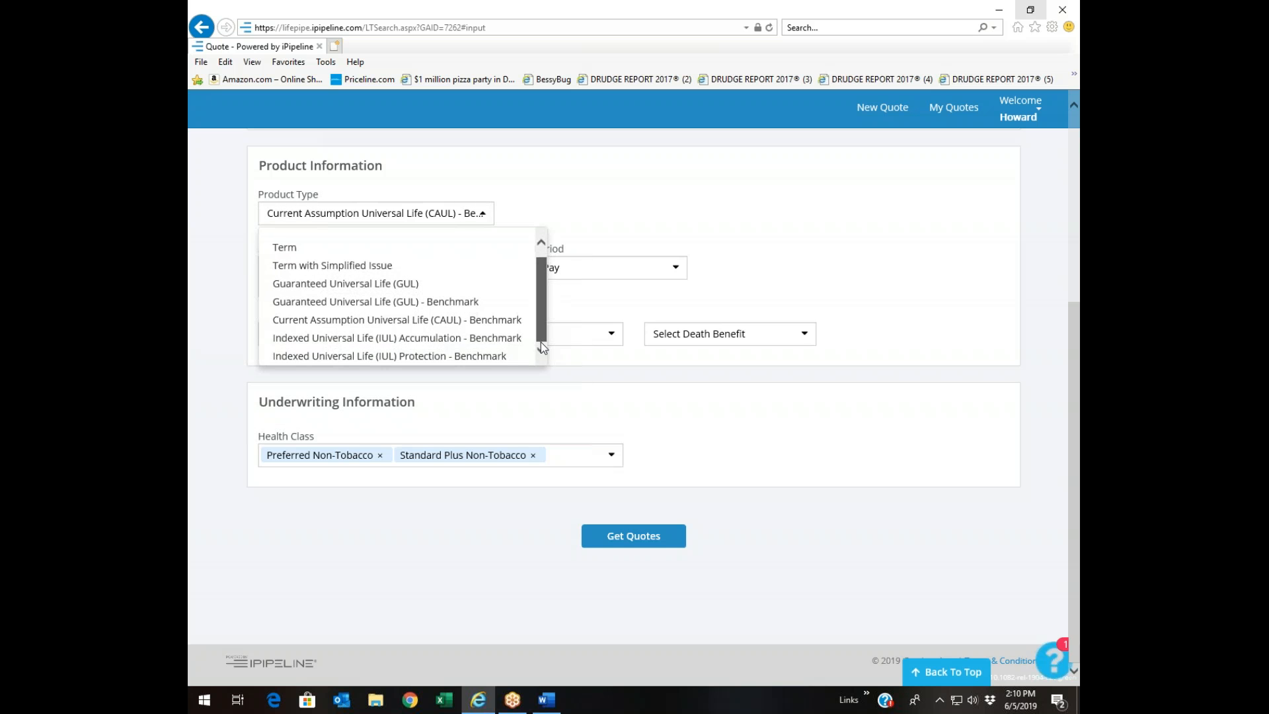
{"action": "left_click", "coordinate": [490, 357]}
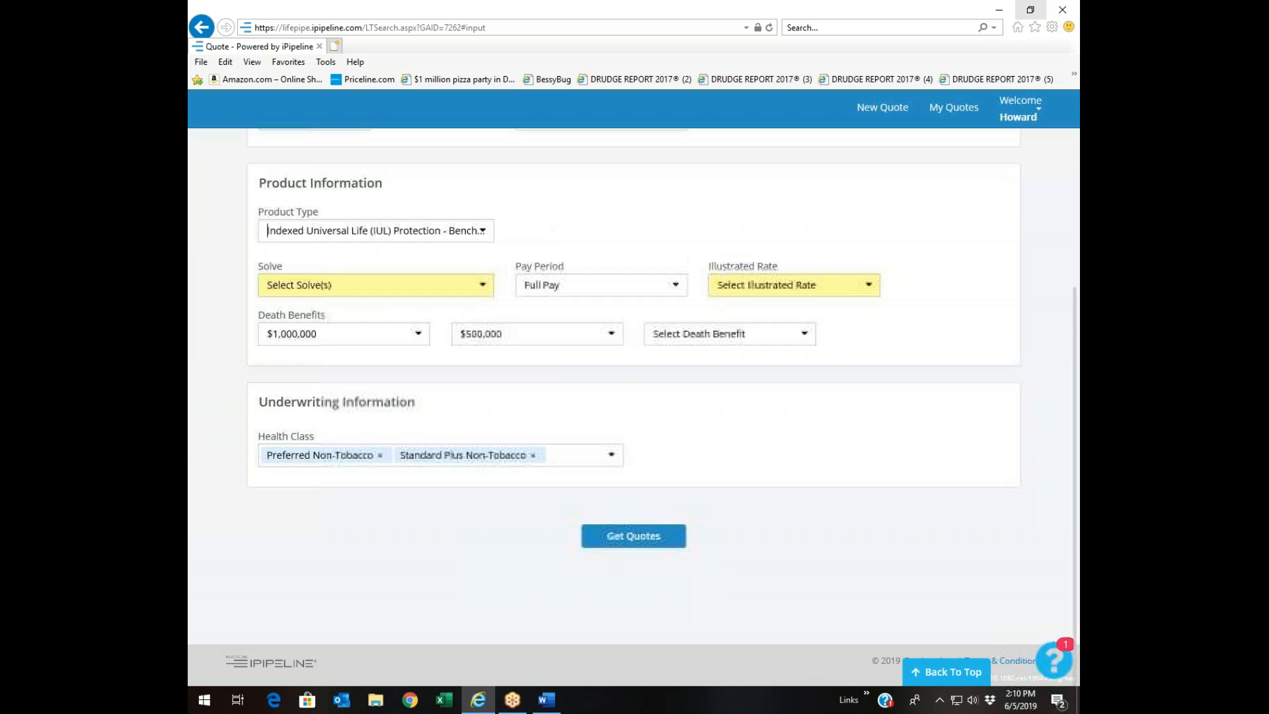
Select the solves $1 CSV at age 121 and Endow at age 100, keeping the pay period at Full Pay
{"action": "left_click", "coordinate": [484, 286]}
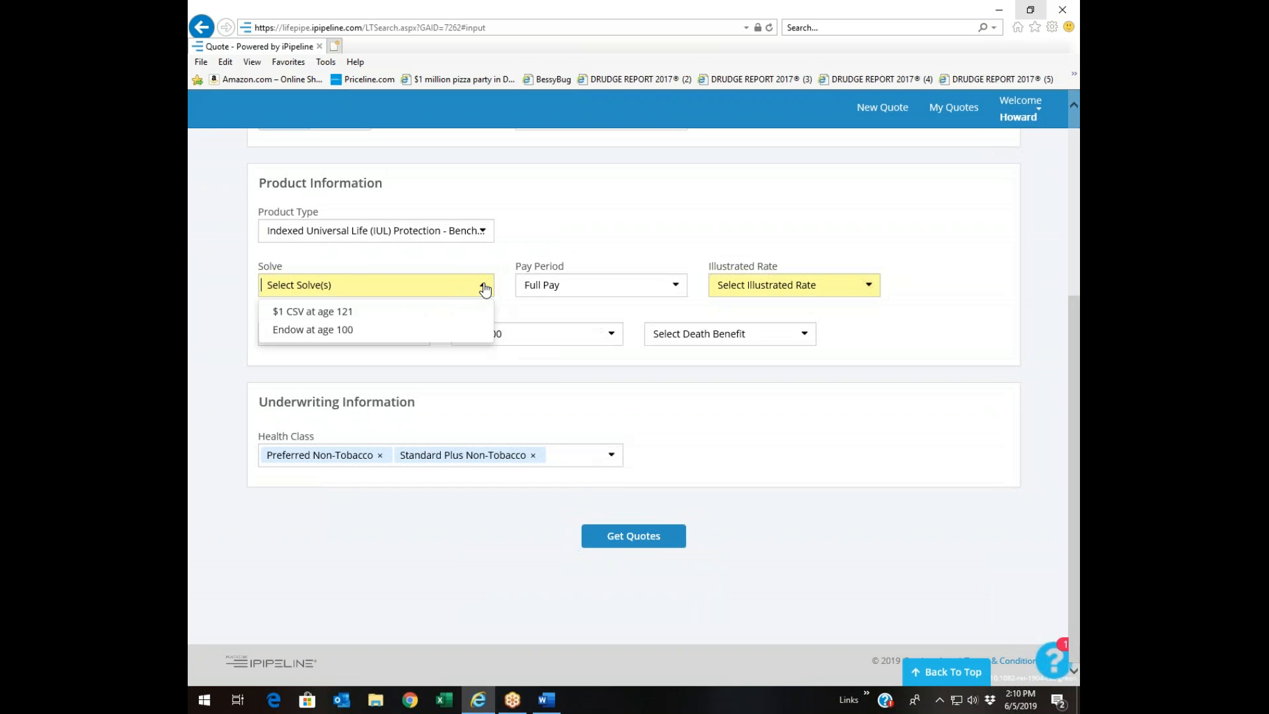
{"action": "left_click", "coordinate": [405, 312]}
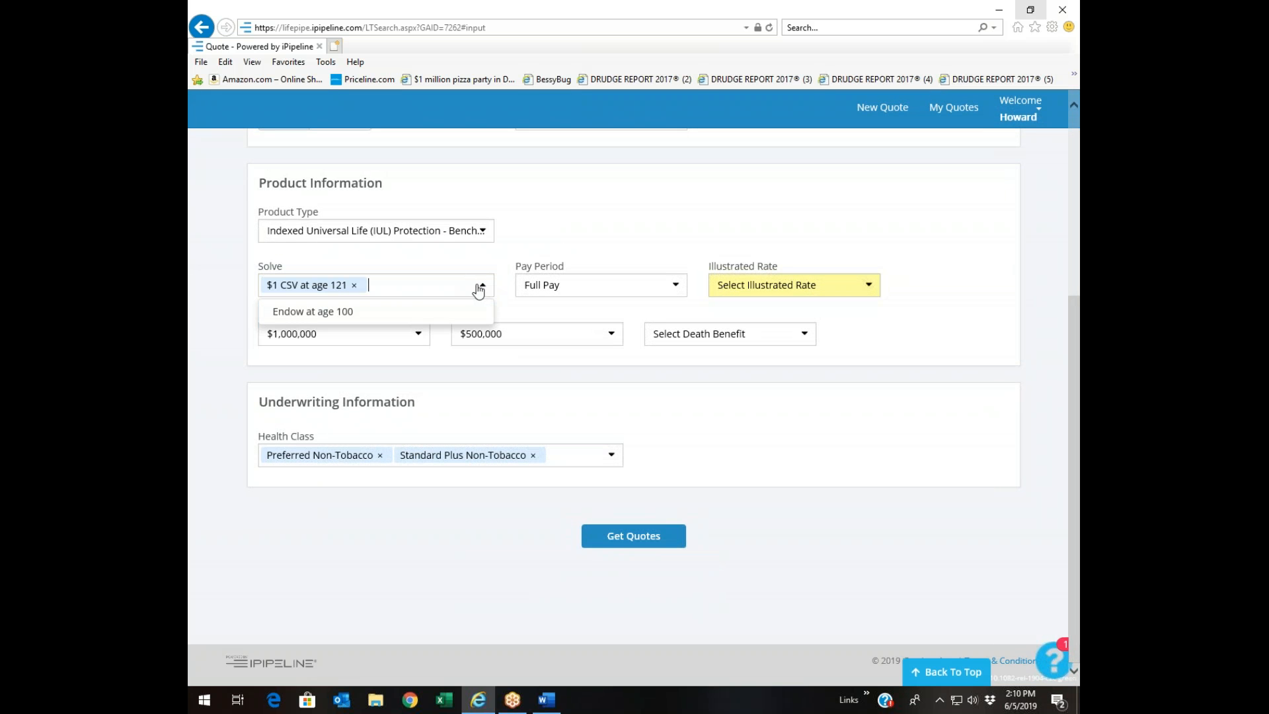
{"action": "left_click", "coordinate": [401, 314]}
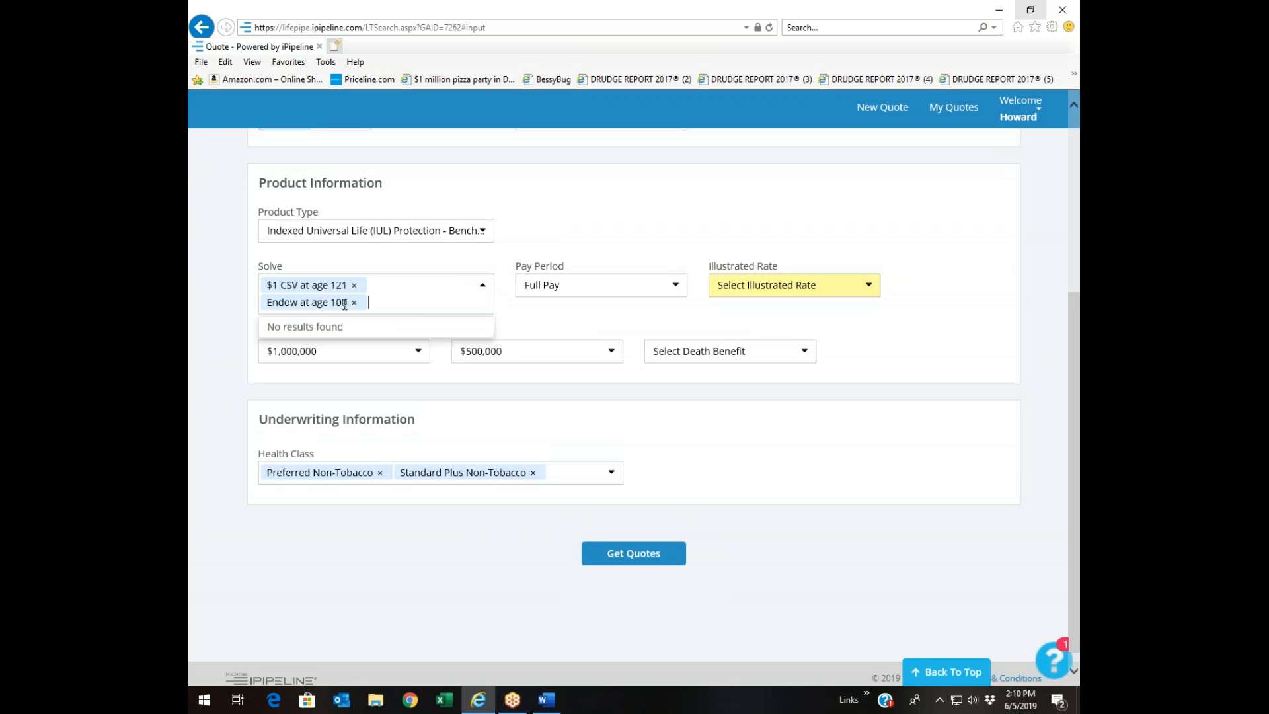
{"action": "left_click", "coordinate": [572, 291]}
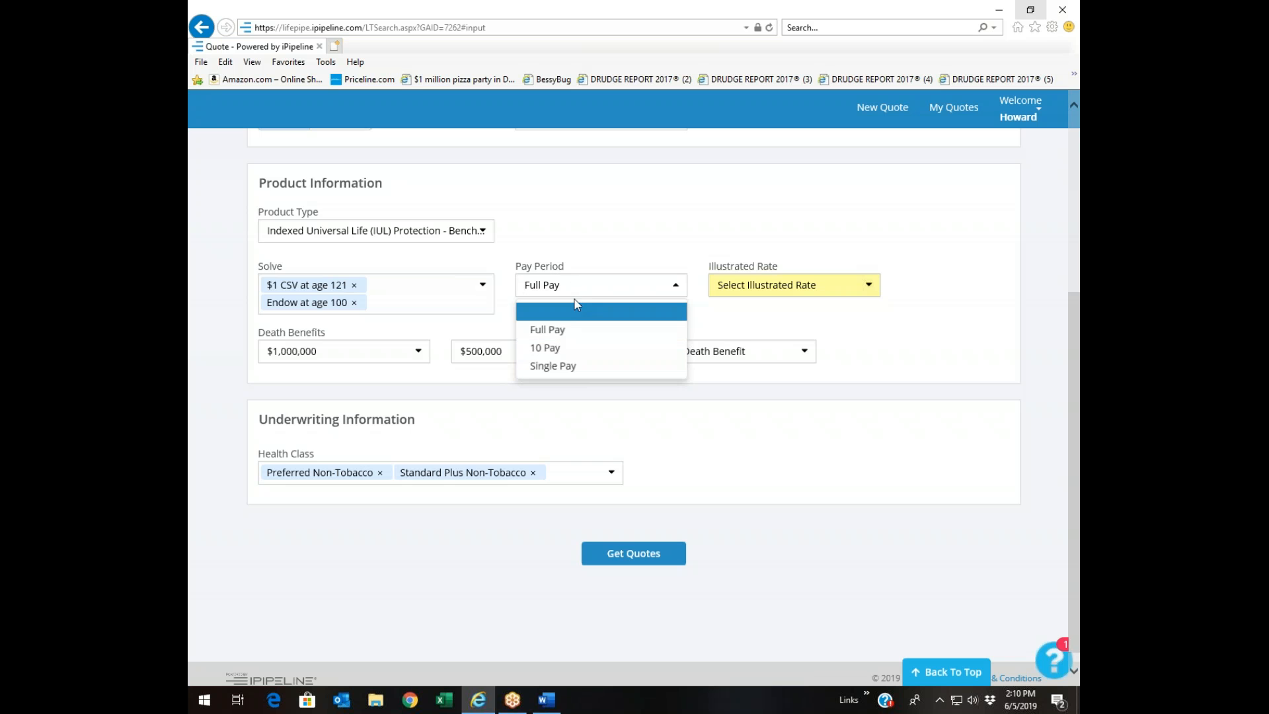
{"action": "left_click", "coordinate": [675, 285]}
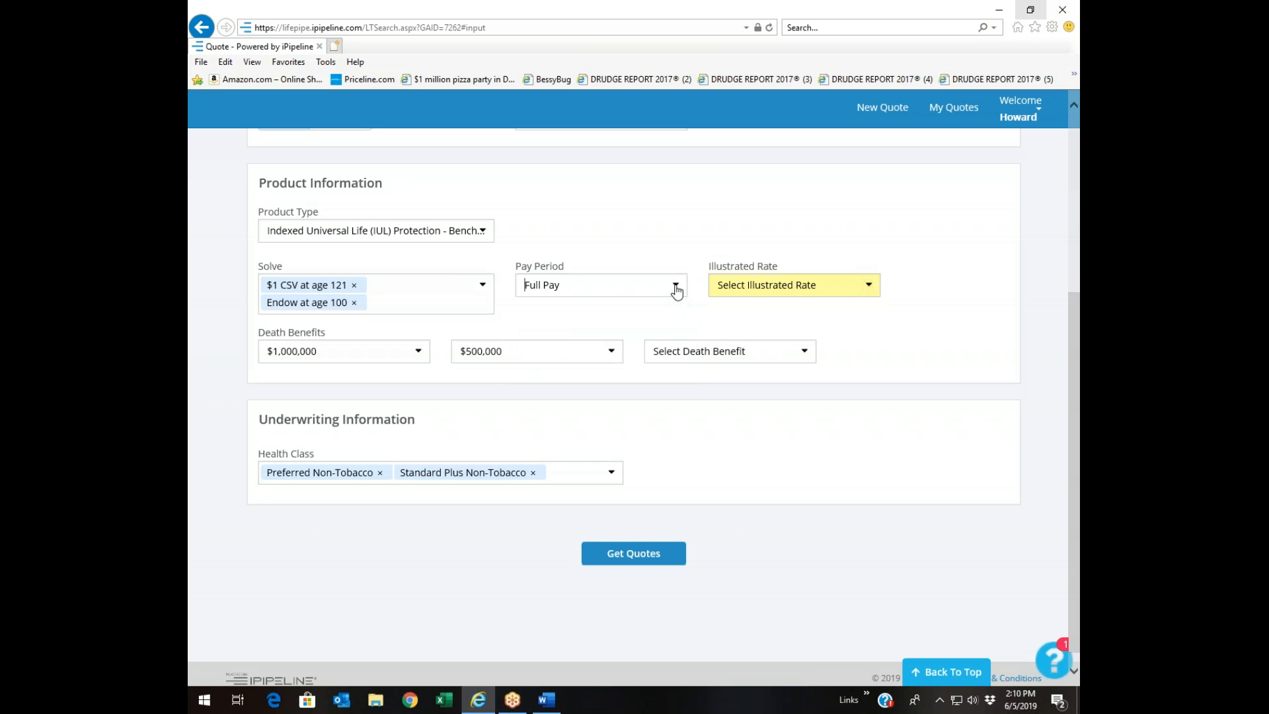
Set the illustrated rate to 6% and get the indexed universal life quotes
{"action": "left_click", "coordinate": [752, 291]}
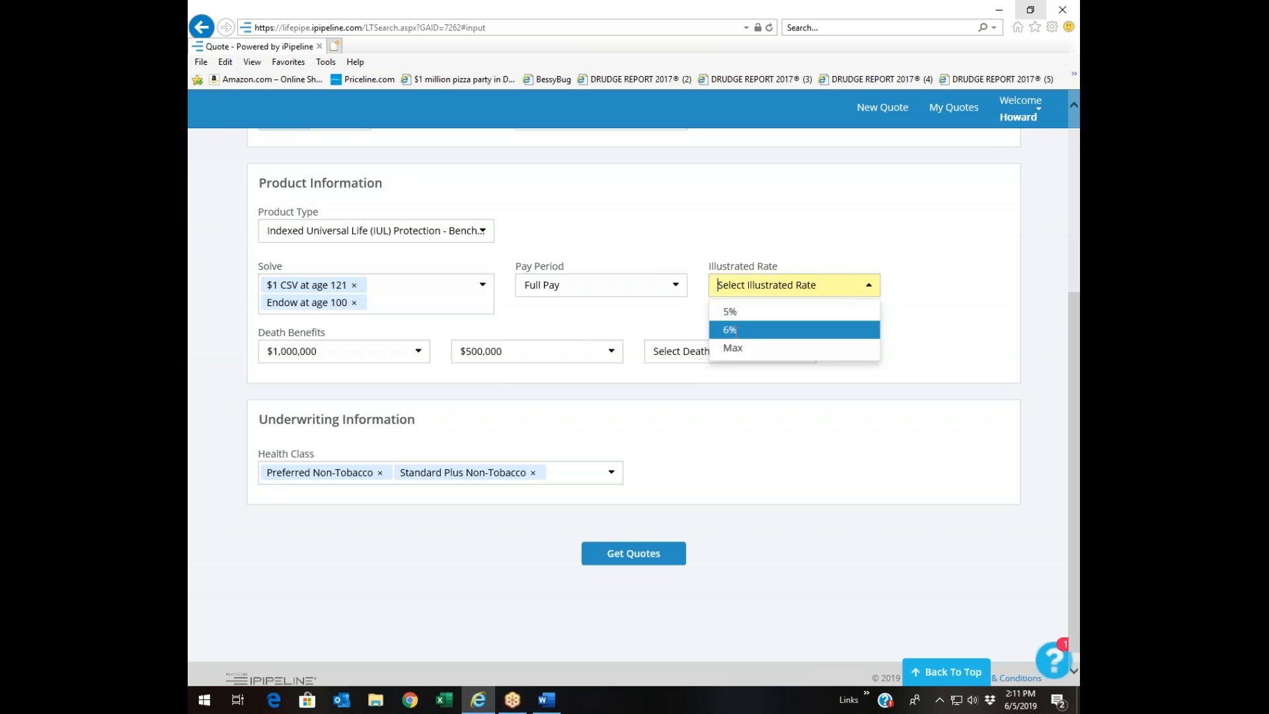
{"action": "left_click", "coordinate": [735, 331]}
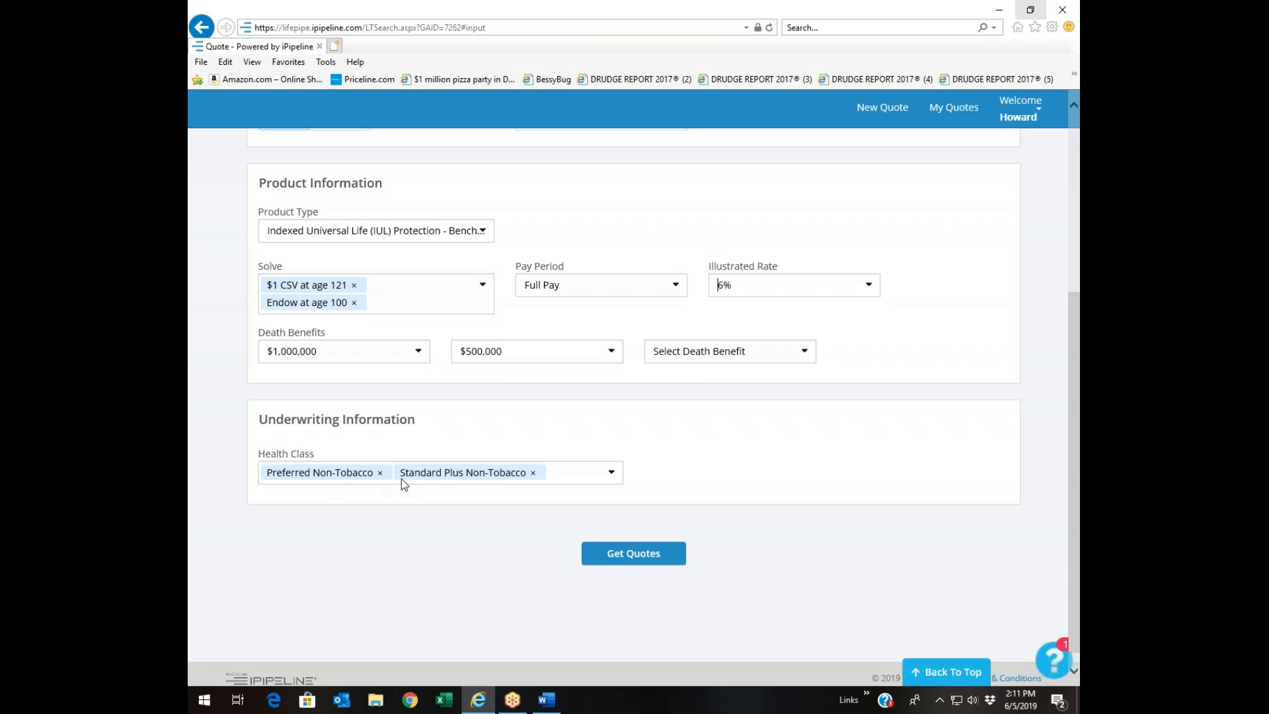
{"action": "left_click", "coordinate": [618, 554]}
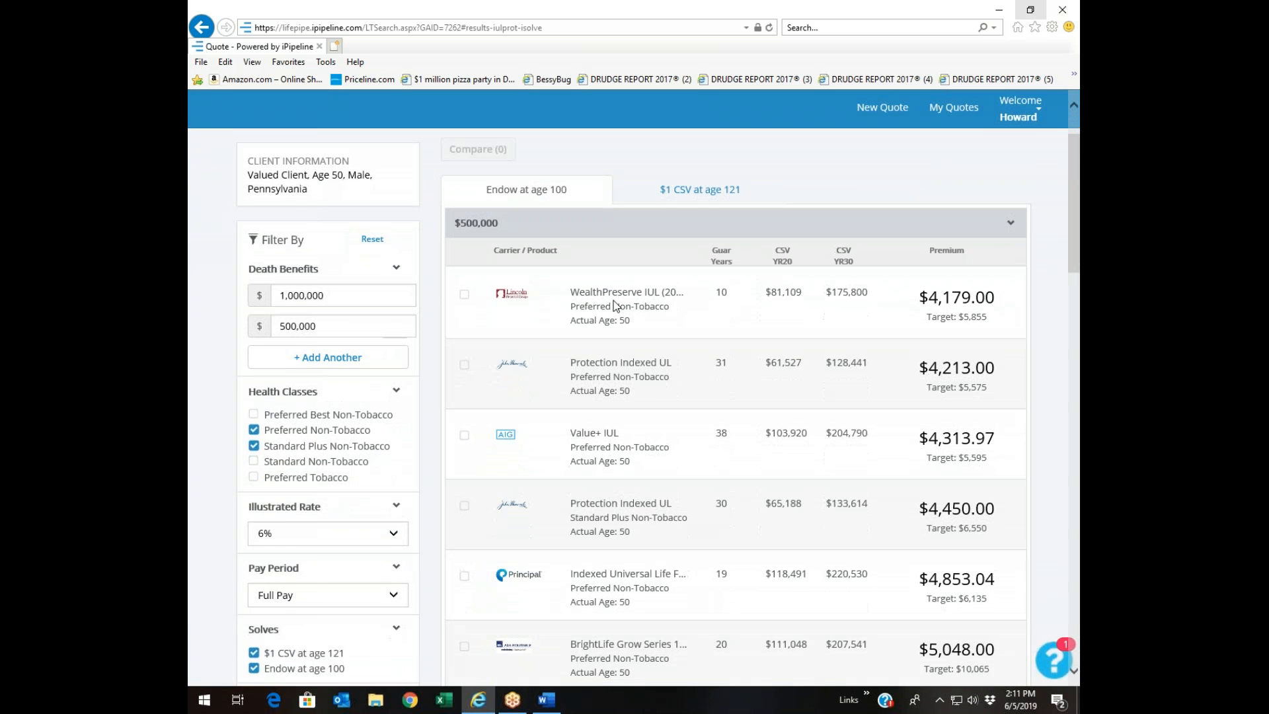
Add the Endow at age 100, $500,000 Preferred Non-Tobacco quotes from Lincoln, John Hancock and AIG to the comparison
{"action": "left_click", "coordinate": [465, 295]}
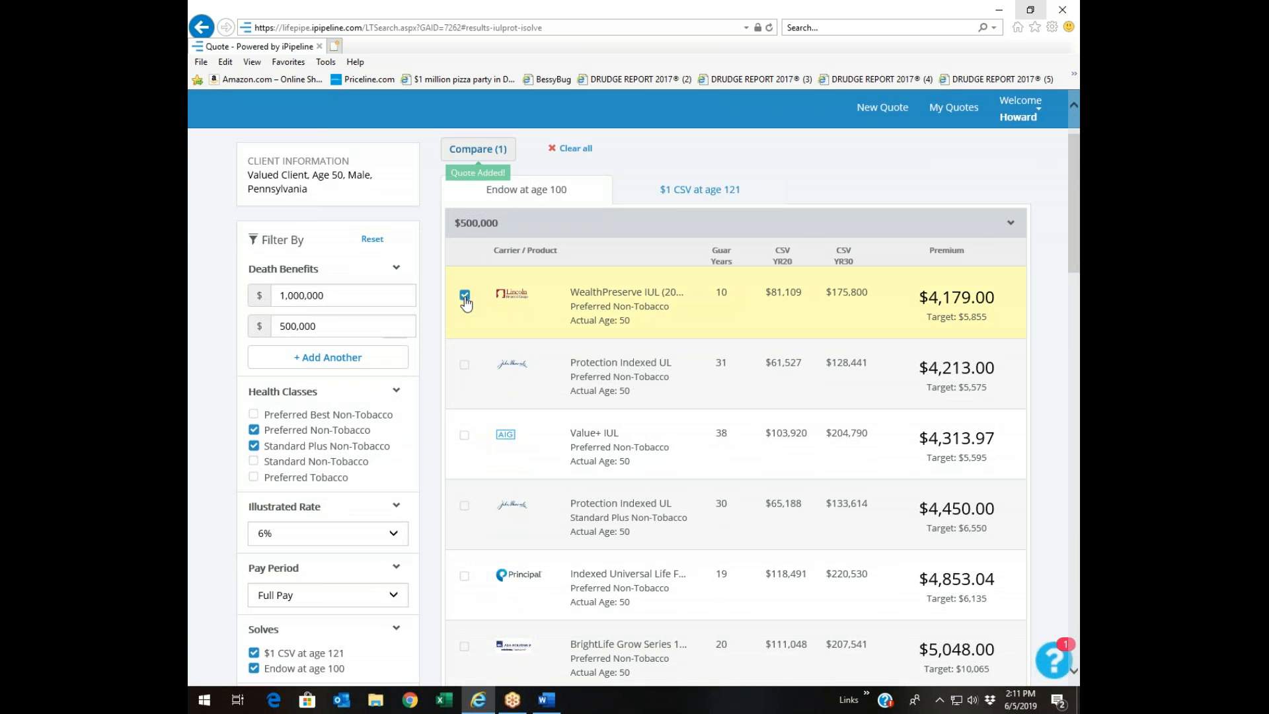
{"action": "left_click", "coordinate": [464, 365]}
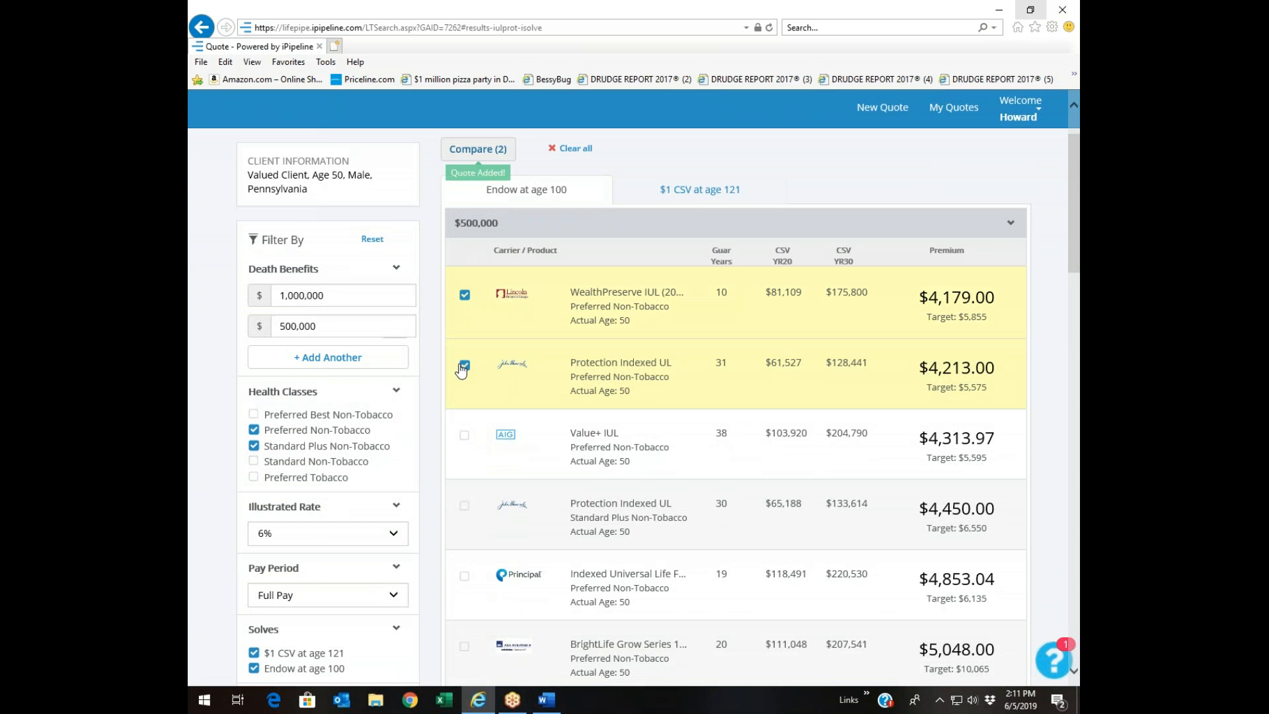
{"action": "left_click", "coordinate": [464, 438]}
Add the $500,000 Standard Plus Non-Tobacco quotes for John Hancock Protection Indexed UL, AXA IUL Protect and Principal Indexed Universal Life to the comparison
{"action": "scroll", "coordinate": [558, 436], "scroll_direction": "down", "scroll_amount": 3}
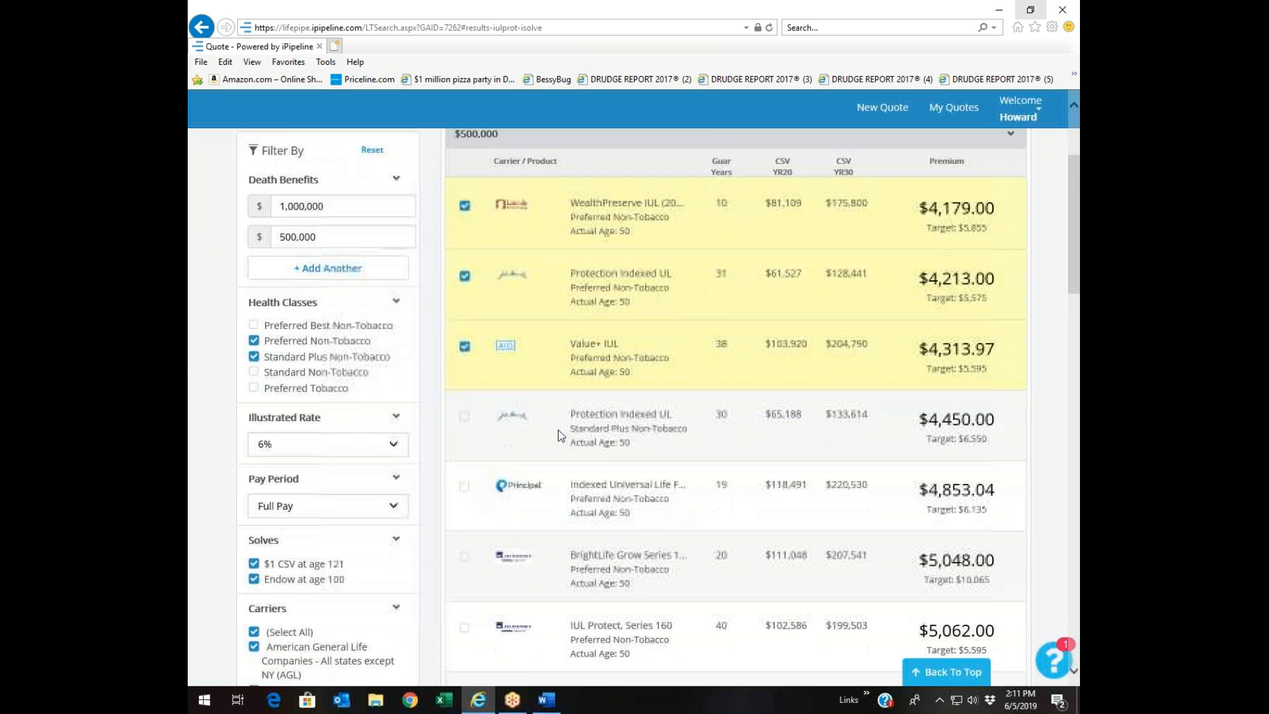
{"action": "left_click", "coordinate": [465, 327]}
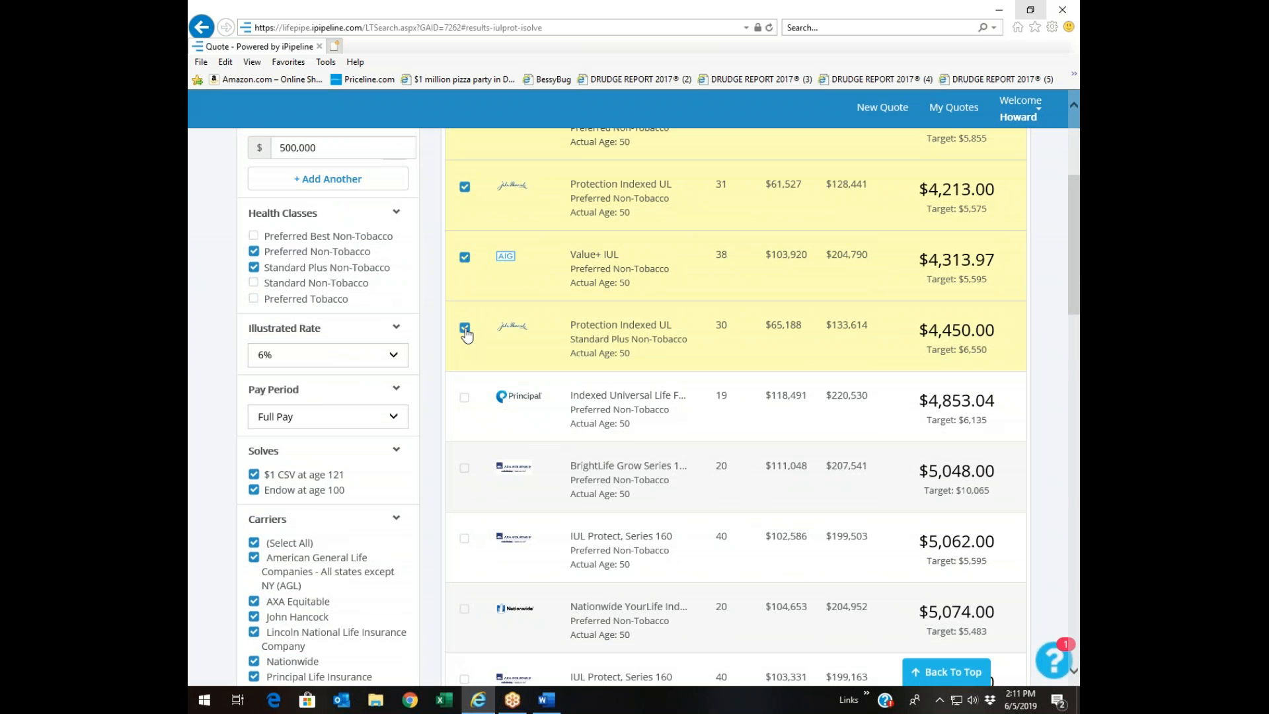
{"action": "scroll", "coordinate": [536, 395], "scroll_direction": "down", "scroll_amount": 5}
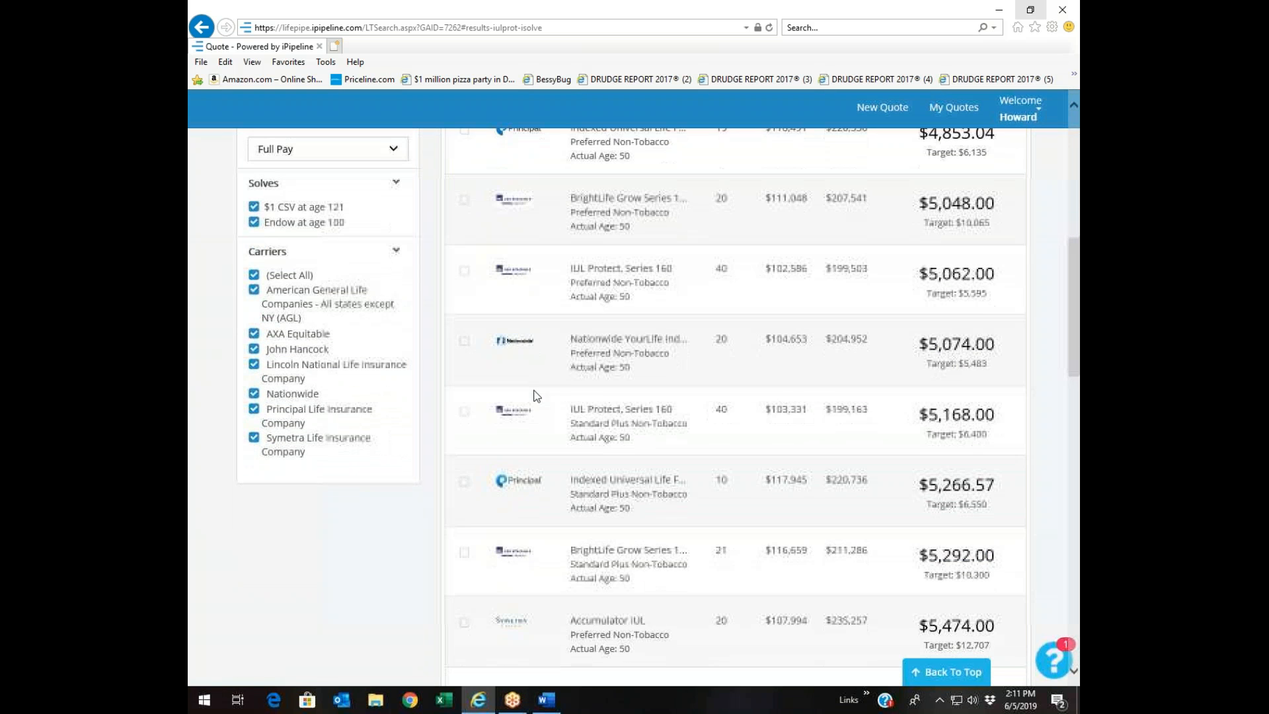
{"action": "left_click", "coordinate": [465, 413]}
{"action": "scroll", "coordinate": [465, 410], "scroll_direction": "down", "scroll_amount": 2}
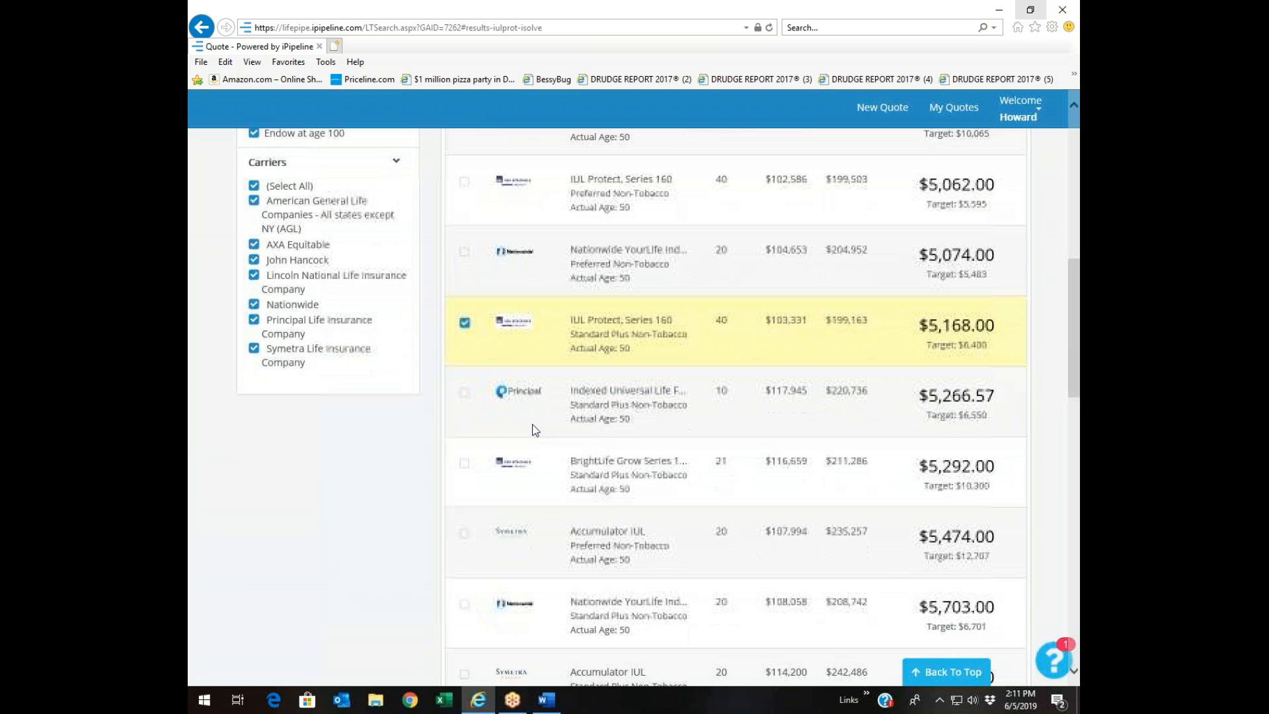
{"action": "left_click", "coordinate": [464, 393]}
Review the guaranteed years, cash values and premiums of the Endow at age 100 quotes at $500,000 and $1,000,000
{"action": "scroll", "coordinate": [682, 365], "scroll_direction": "up", "scroll_amount": 10}
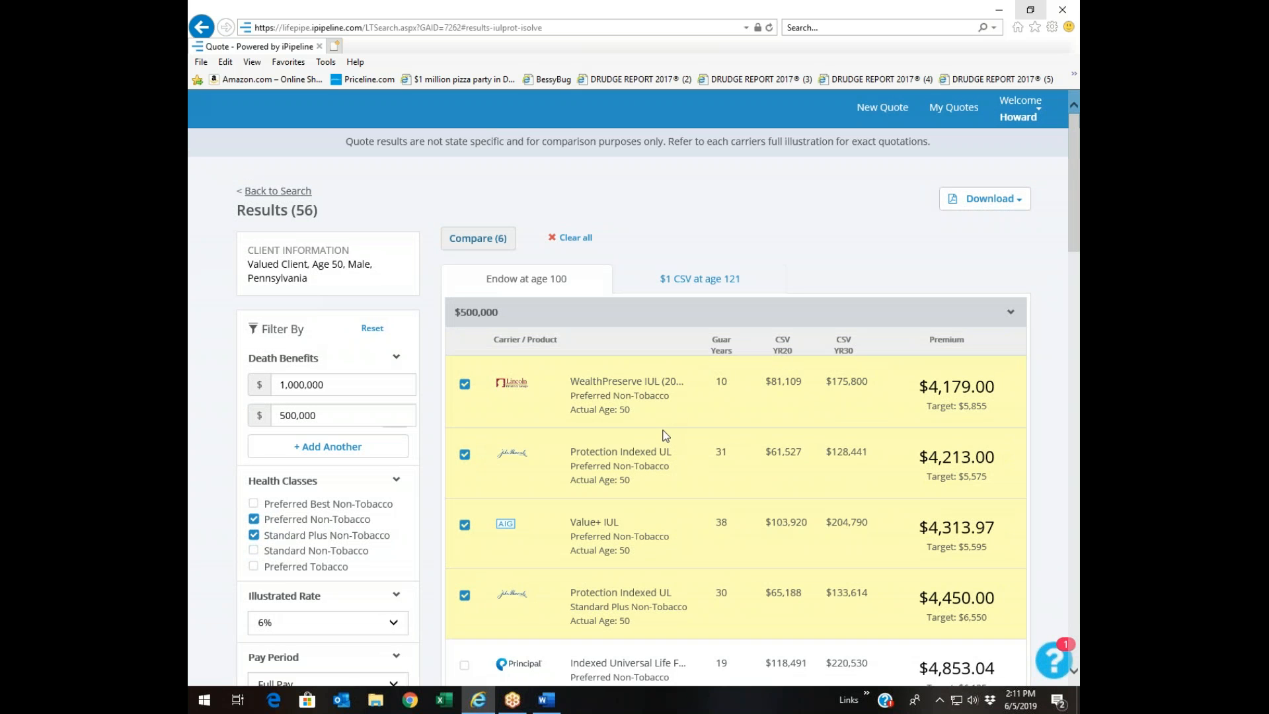
{"action": "scroll", "coordinate": [644, 461], "scroll_direction": "down", "scroll_amount": 5}
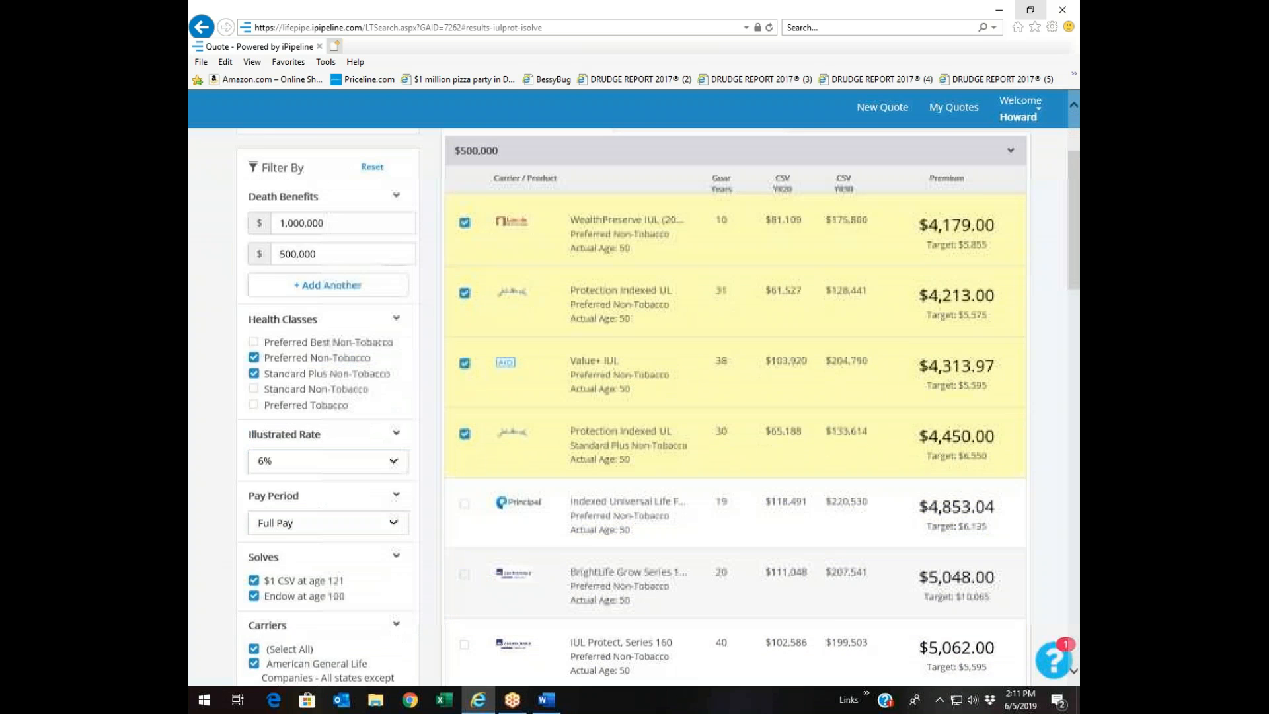
{"action": "scroll", "coordinate": [644, 464], "scroll_direction": "up", "scroll_amount": 3}
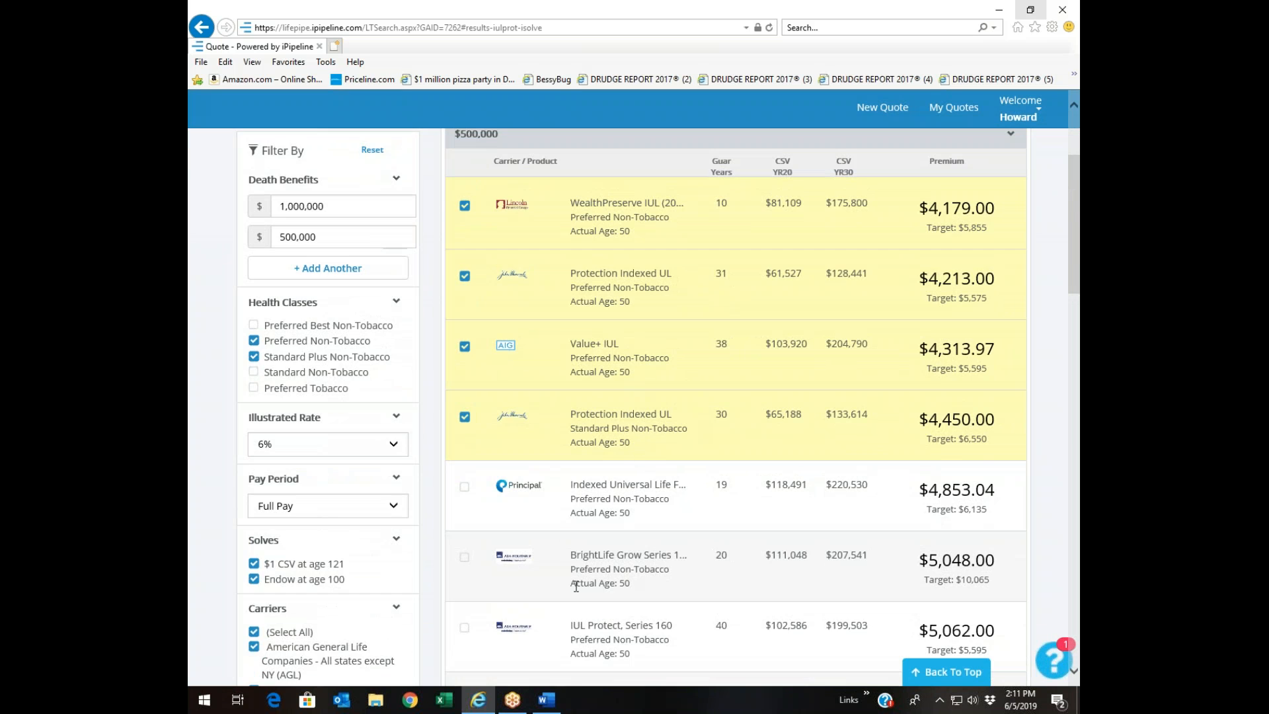
{"action": "scroll", "coordinate": [590, 536], "scroll_direction": "down", "scroll_amount": 5}
{"action": "scroll", "coordinate": [590, 537], "scroll_direction": "down", "scroll_amount": 4}
{"action": "scroll", "coordinate": [590, 537], "scroll_direction": "up", "scroll_amount": 10}
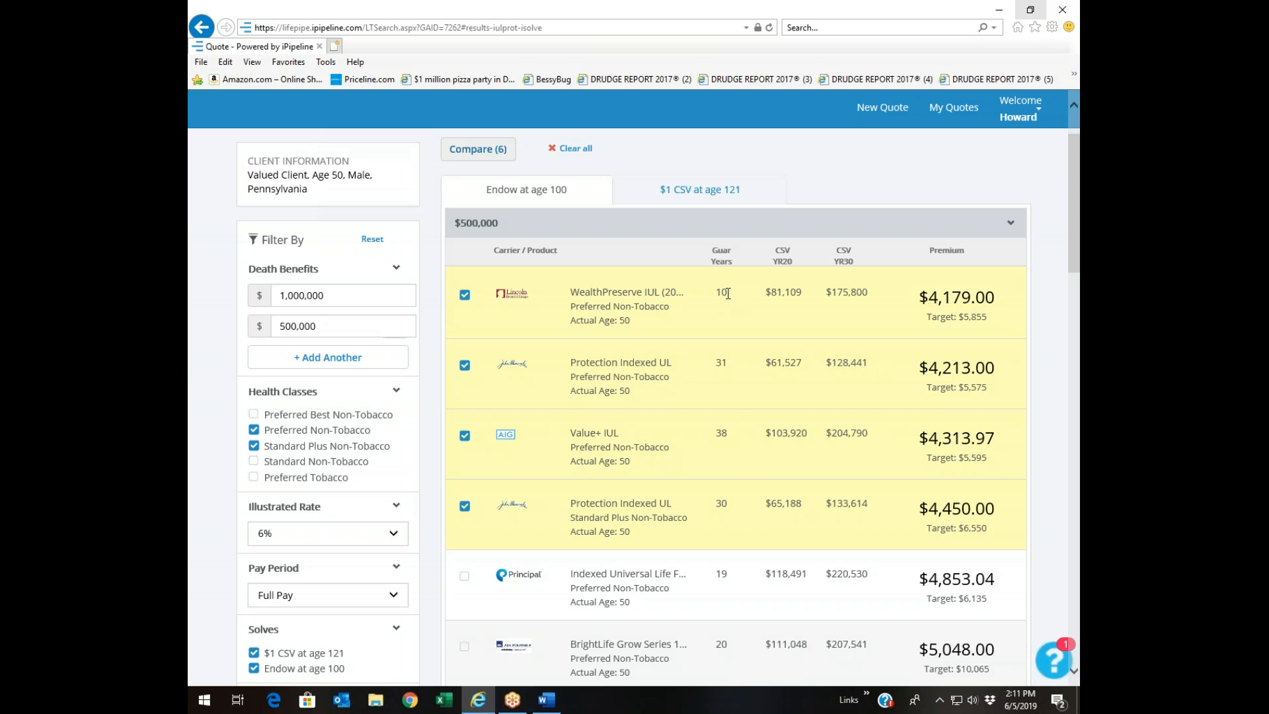
{"action": "scroll", "coordinate": [728, 294], "scroll_direction": "down", "scroll_amount": 8}
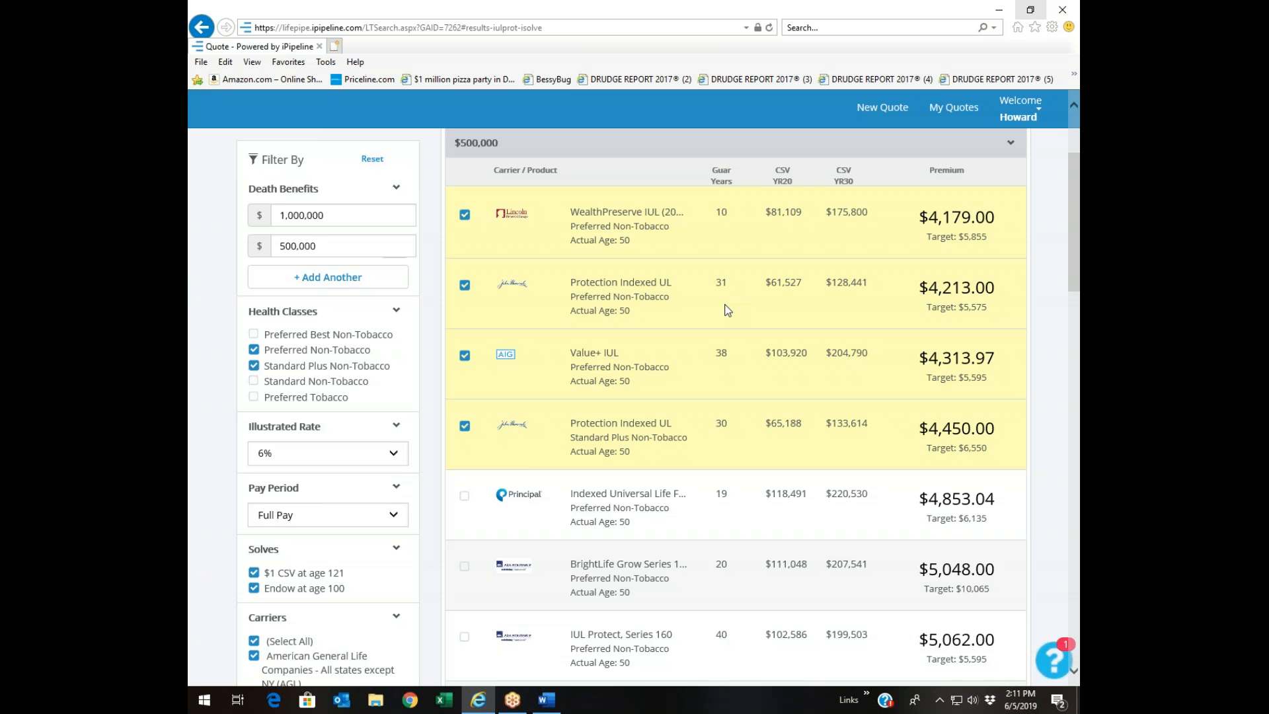
{"action": "scroll", "coordinate": [497, 381], "scroll_direction": "down", "scroll_amount": 7}
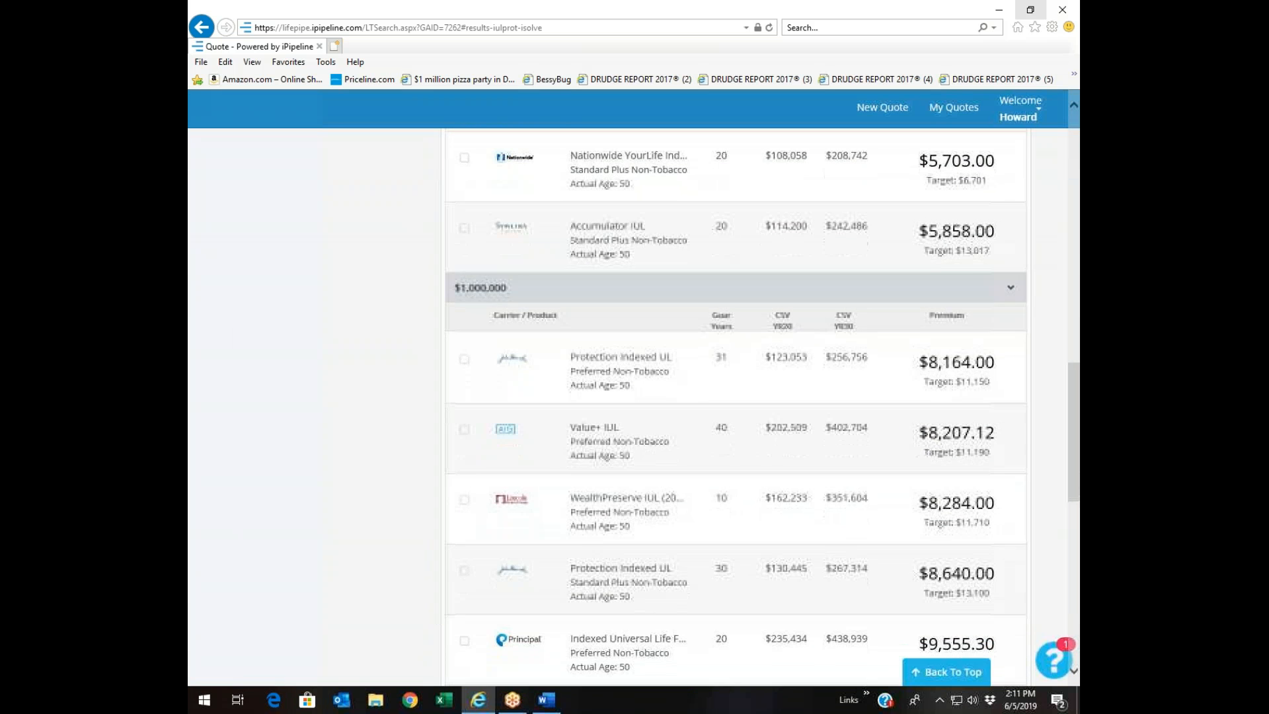
{"action": "scroll", "coordinate": [497, 381], "scroll_direction": "down", "scroll_amount": 1}
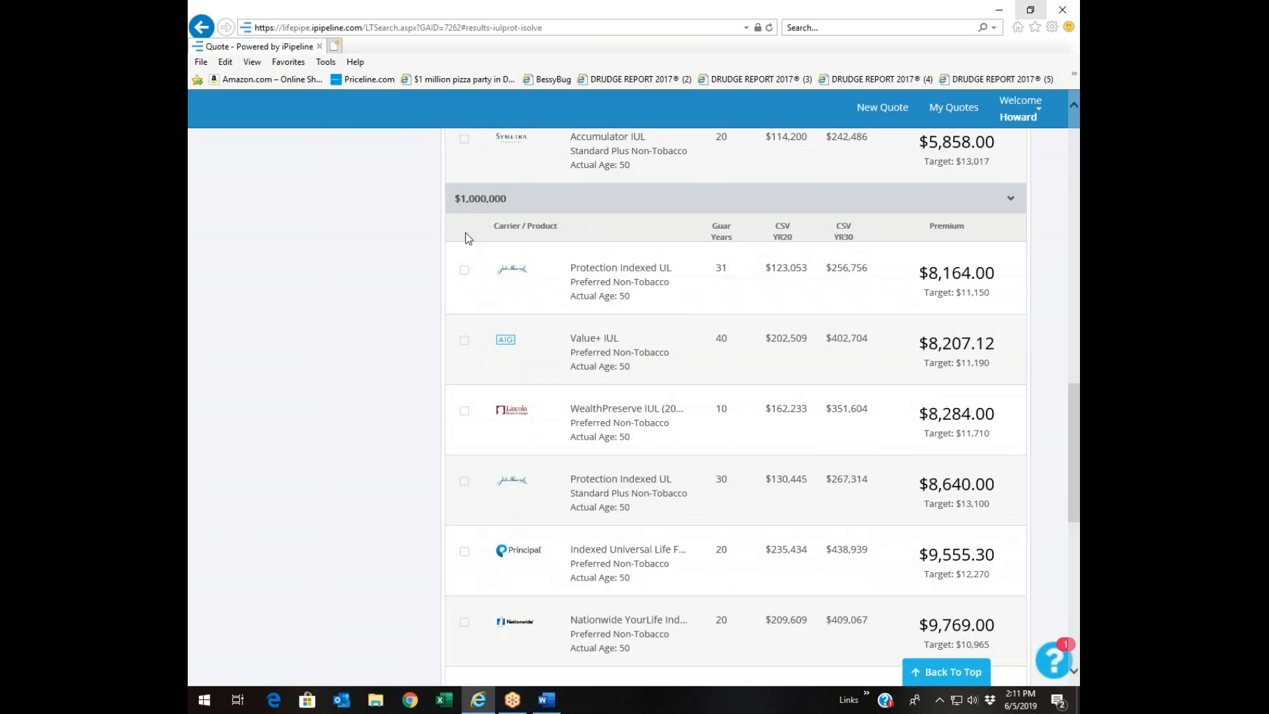
Add the Endow at age 100, $1,000,000 Preferred Non-Tobacco quotes from John Hancock, AIG and Lincoln to the comparison
{"action": "left_click", "coordinate": [465, 270]}
{"action": "left_click", "coordinate": [464, 340]}
{"action": "left_click", "coordinate": [464, 410]}
{"action": "scroll", "coordinate": [526, 404], "scroll_direction": "down", "scroll_amount": 2}
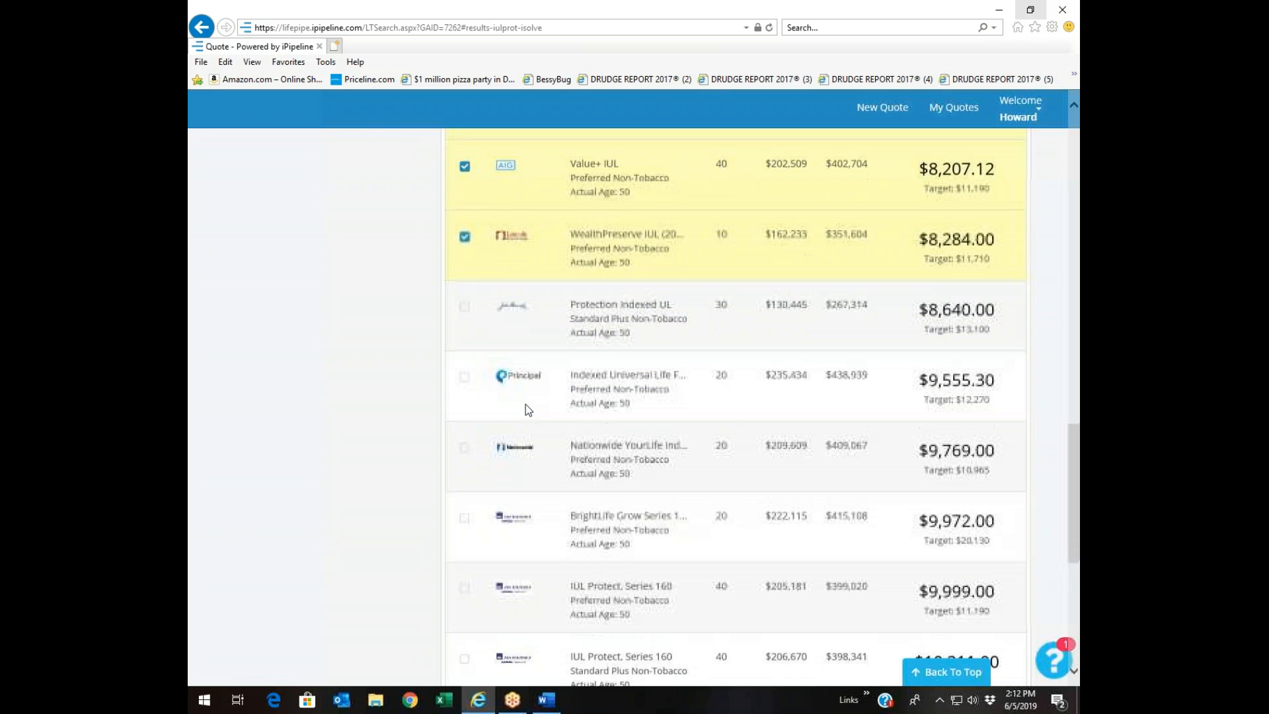
Add the $1,000,000 Standard Plus Non-Tobacco quotes for John Hancock Protection Indexed UL, AXA IUL Protect and BrightLife Grow to the comparison
{"action": "left_click", "coordinate": [466, 306]}
{"action": "scroll", "coordinate": [559, 357], "scroll_direction": "down", "scroll_amount": 3}
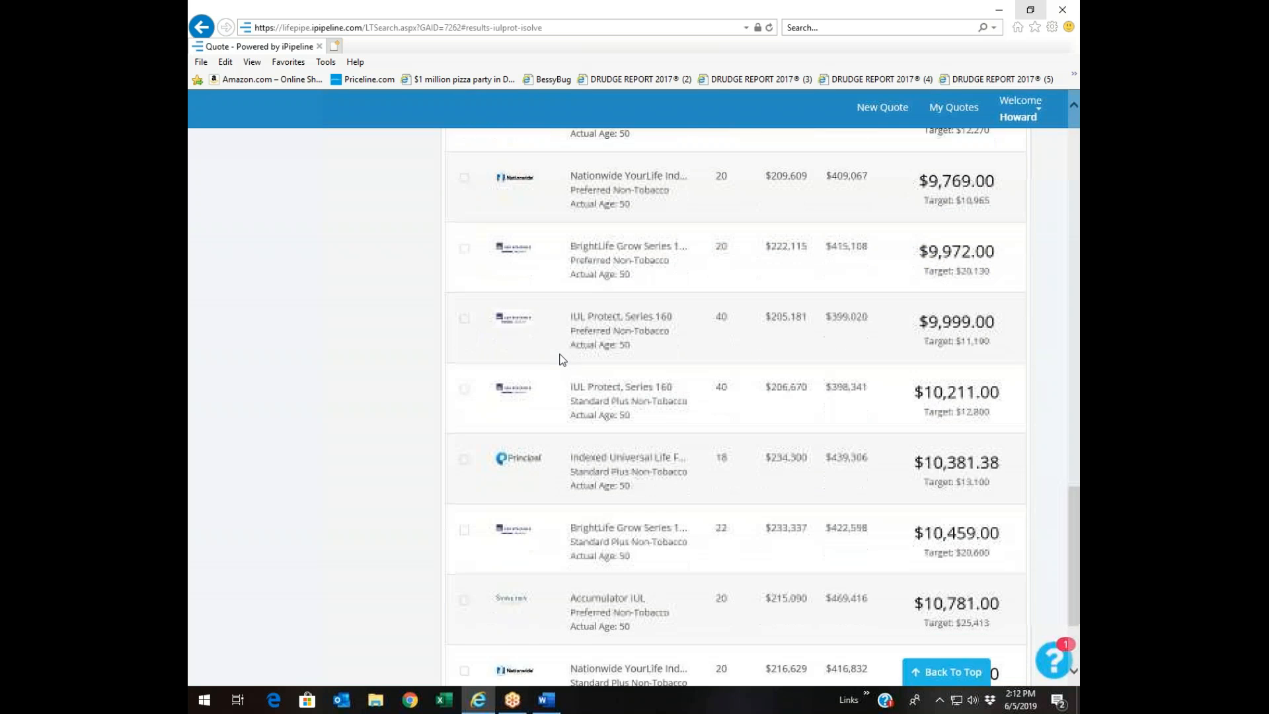
{"action": "left_click", "coordinate": [464, 388]}
{"action": "scroll", "coordinate": [502, 394], "scroll_direction": "down", "scroll_amount": 1}
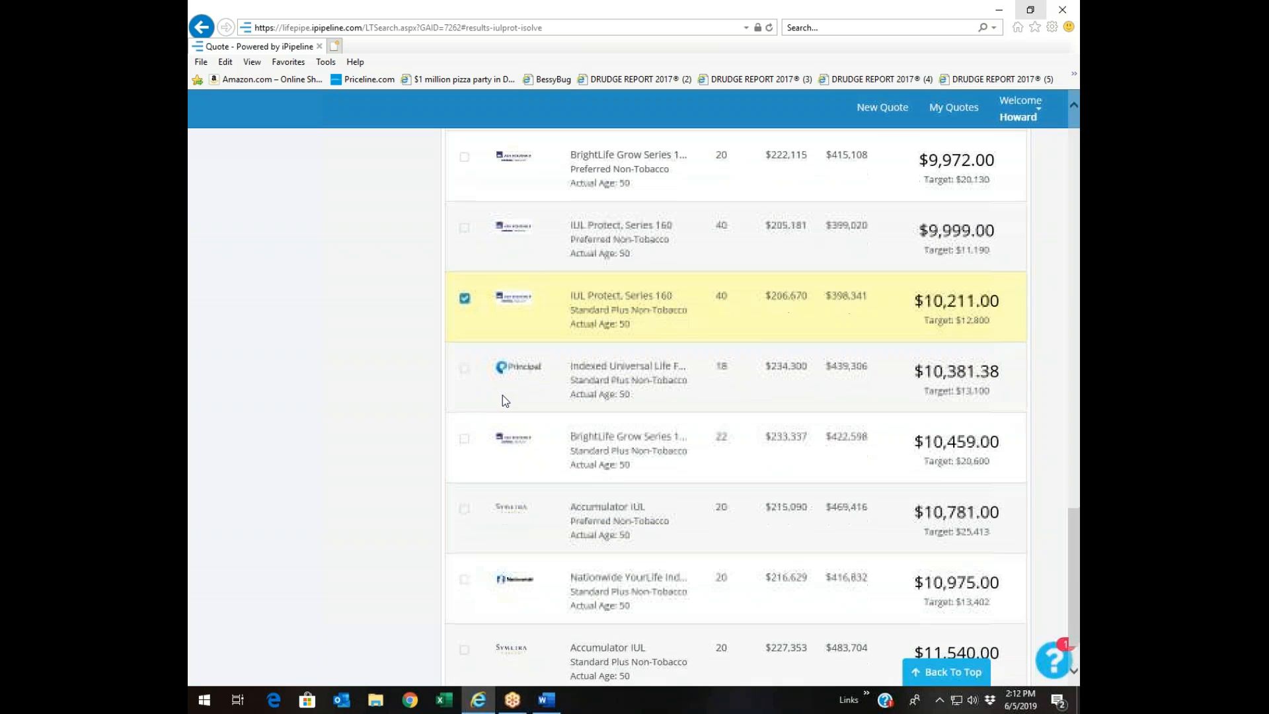
{"action": "left_click", "coordinate": [464, 439]}
{"action": "scroll", "coordinate": [551, 370], "scroll_direction": "up", "scroll_amount": 5}
{"action": "right_click", "coordinate": [553, 365]}
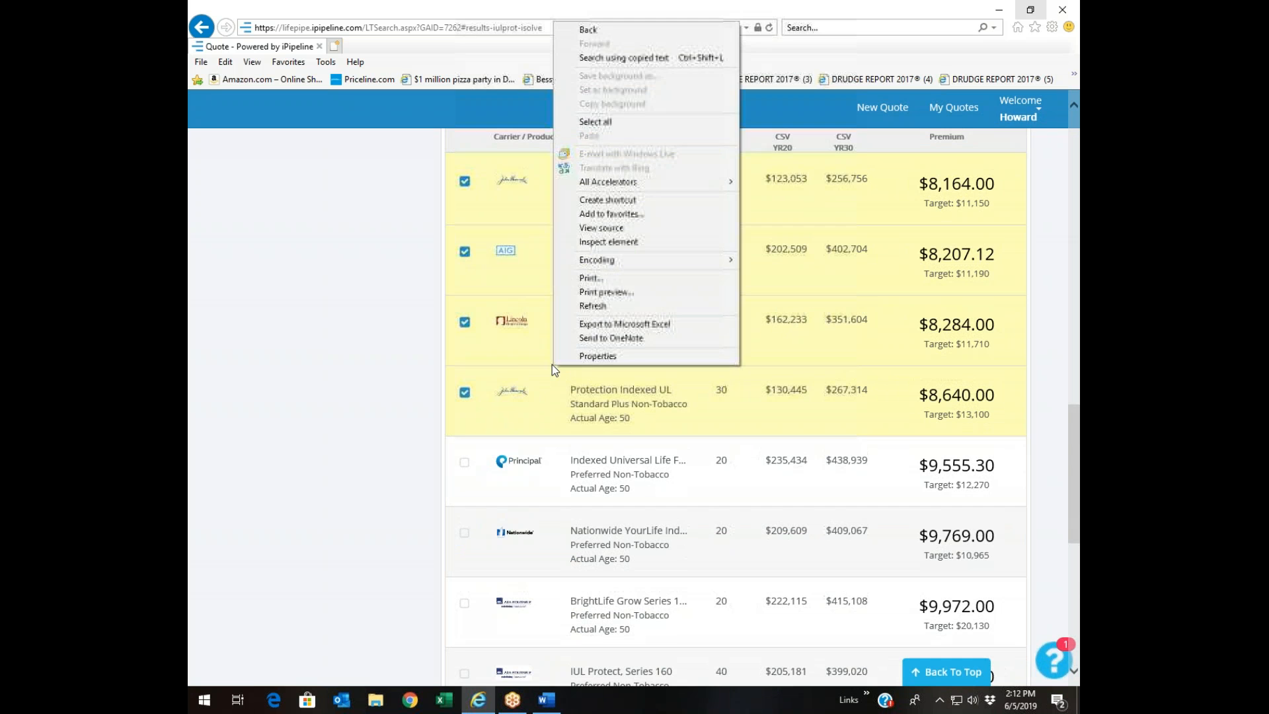
{"action": "left_click", "coordinate": [336, 321]}
{"action": "scroll", "coordinate": [621, 278], "scroll_direction": "up", "scroll_amount": 20}
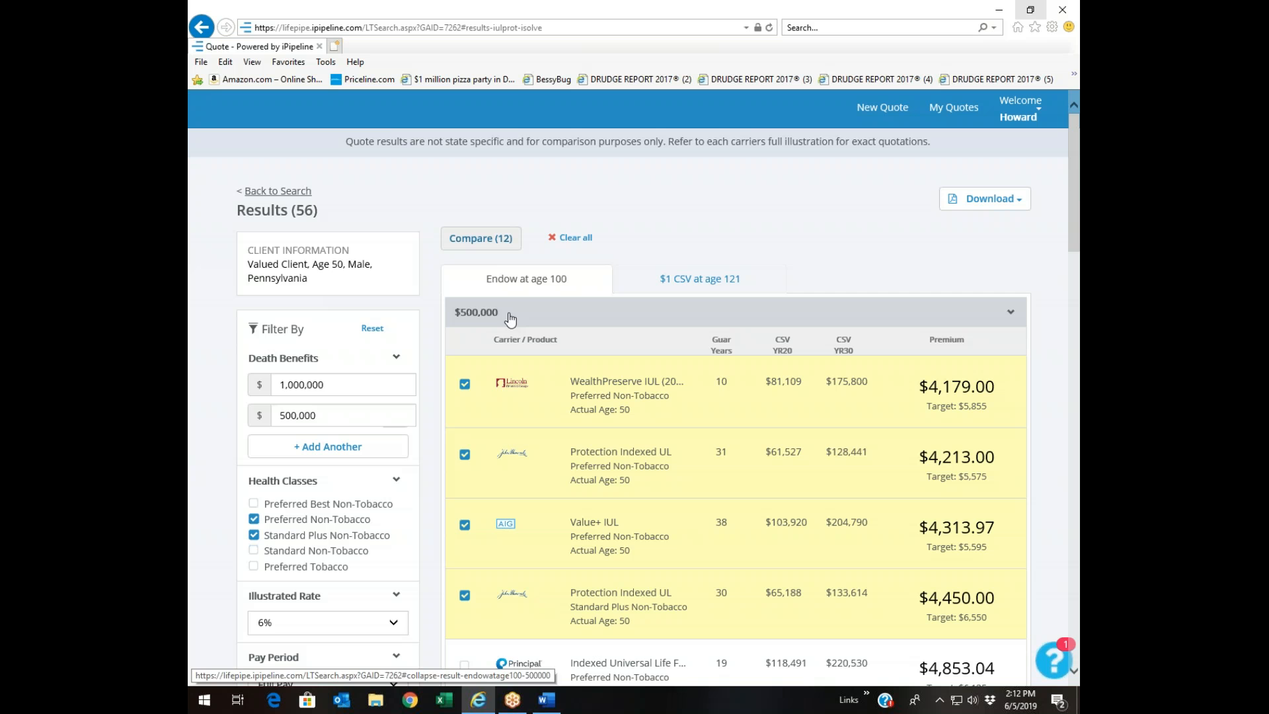
Add the $1 CSV at age 121, $500,000 Preferred Non-Tobacco quotes from John Hancock, Lincoln and AIG to the comparison
{"action": "left_click", "coordinate": [674, 280]}
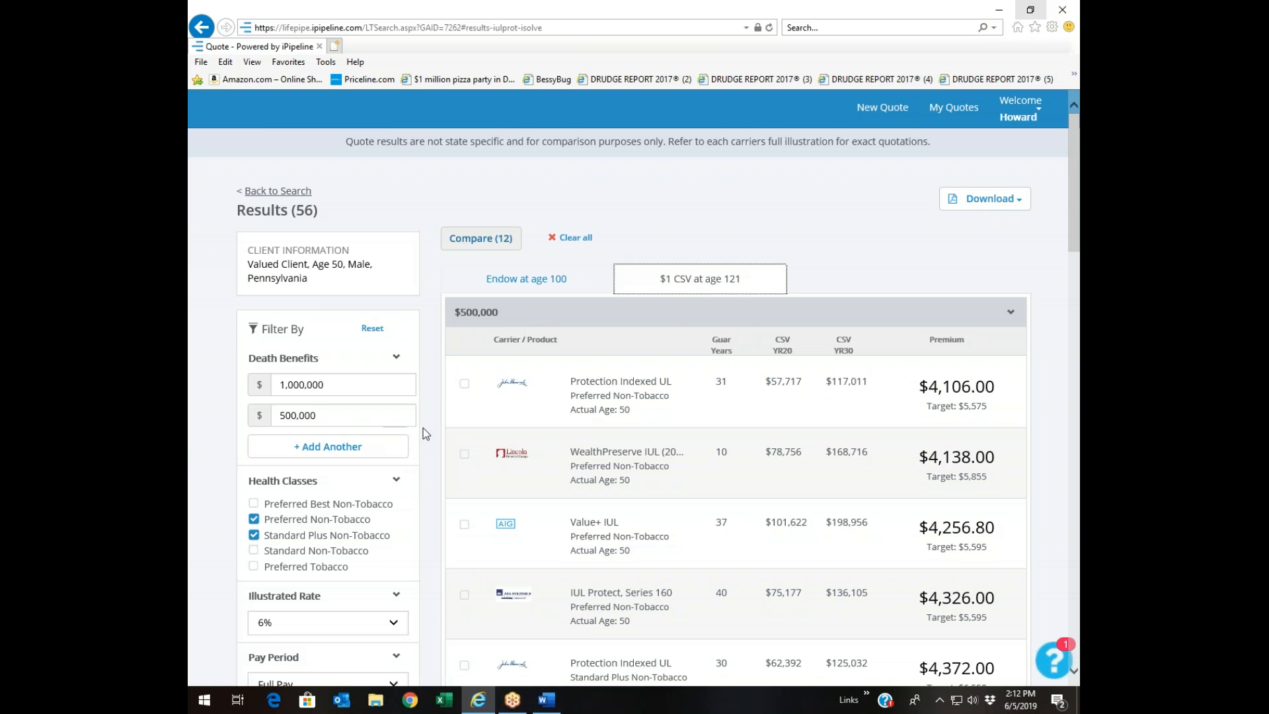
{"action": "left_click", "coordinate": [464, 384]}
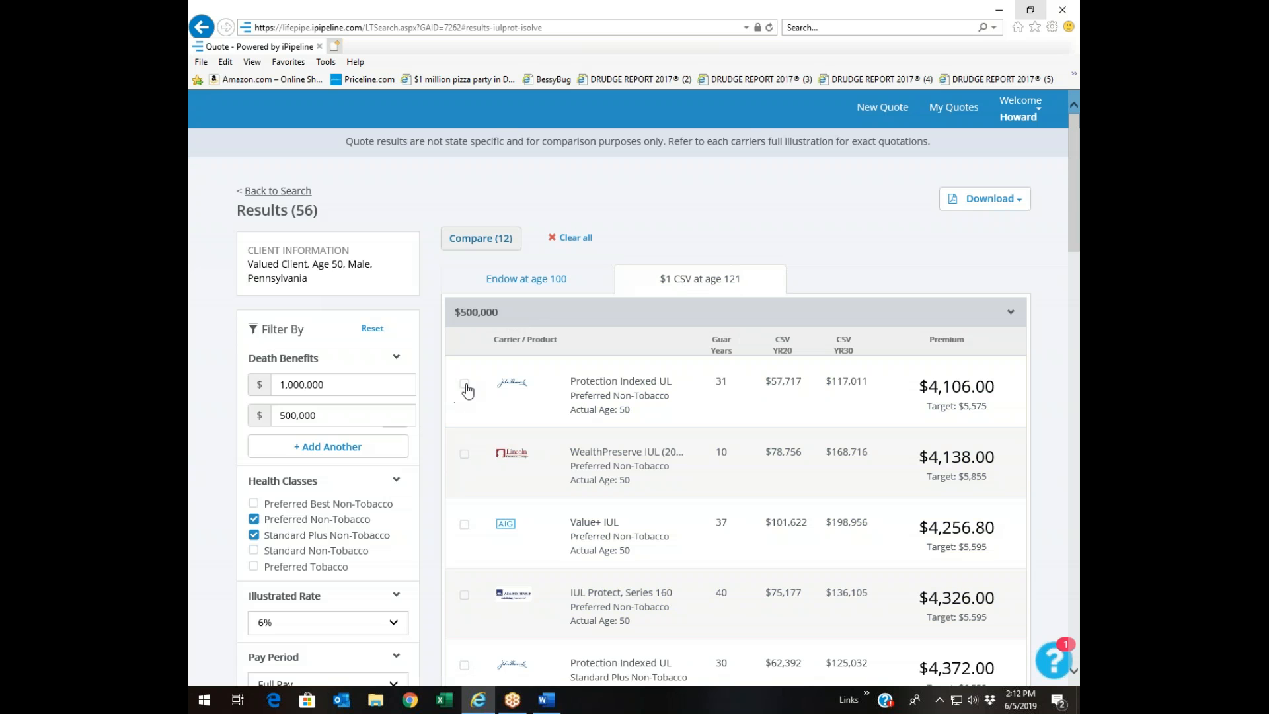
{"action": "left_click", "coordinate": [464, 455]}
{"action": "scroll", "coordinate": [569, 437], "scroll_direction": "down", "scroll_amount": 1}
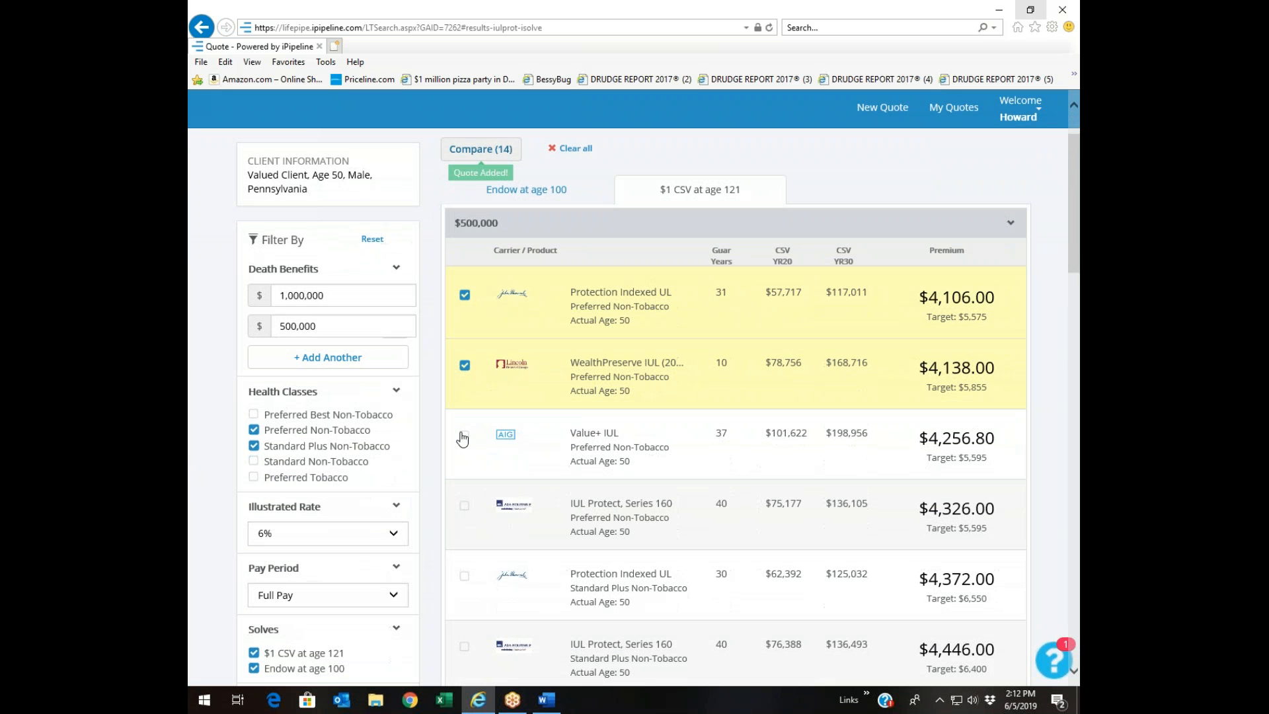
{"action": "left_click", "coordinate": [464, 436]}
Add the $500,000 Standard Plus Non-Tobacco quotes for AXA IUL Protect, John Hancock Protection Indexed UL and Principal Indexed Universal Life at $1 CSV at age 121
{"action": "scroll", "coordinate": [576, 410], "scroll_direction": "down", "scroll_amount": 3}
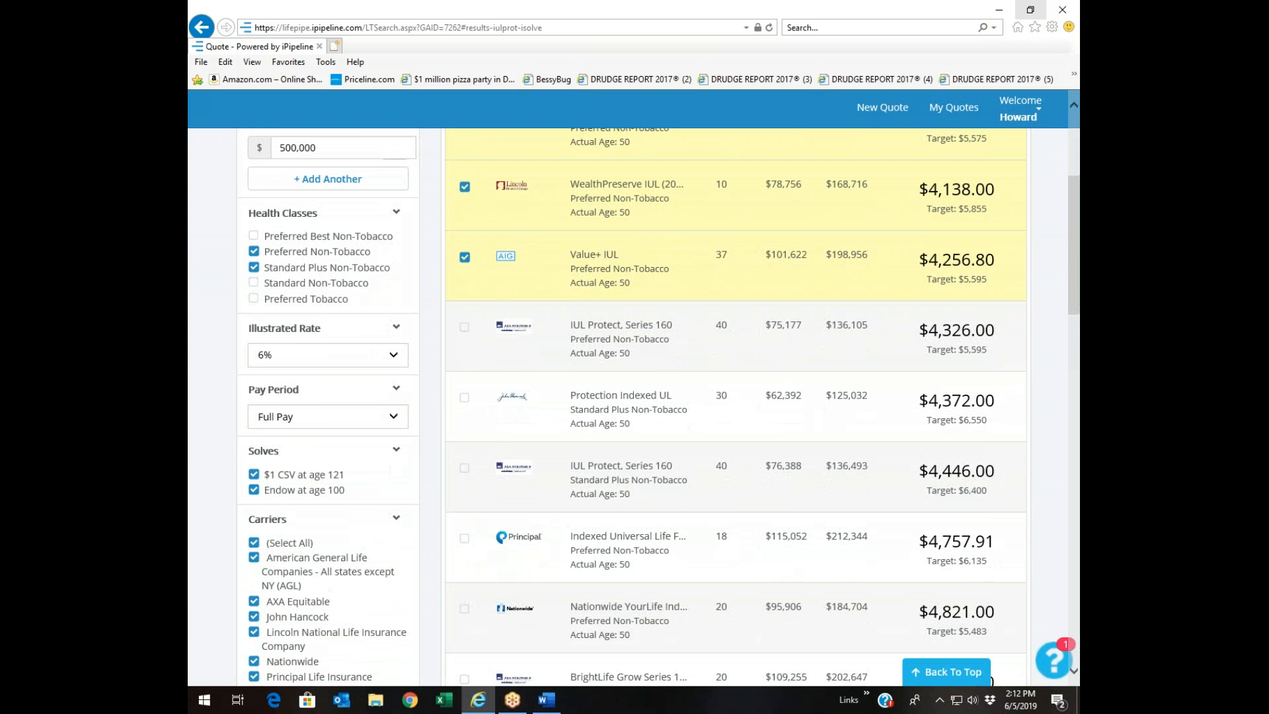
{"action": "scroll", "coordinate": [586, 409], "scroll_direction": "down", "scroll_amount": 1}
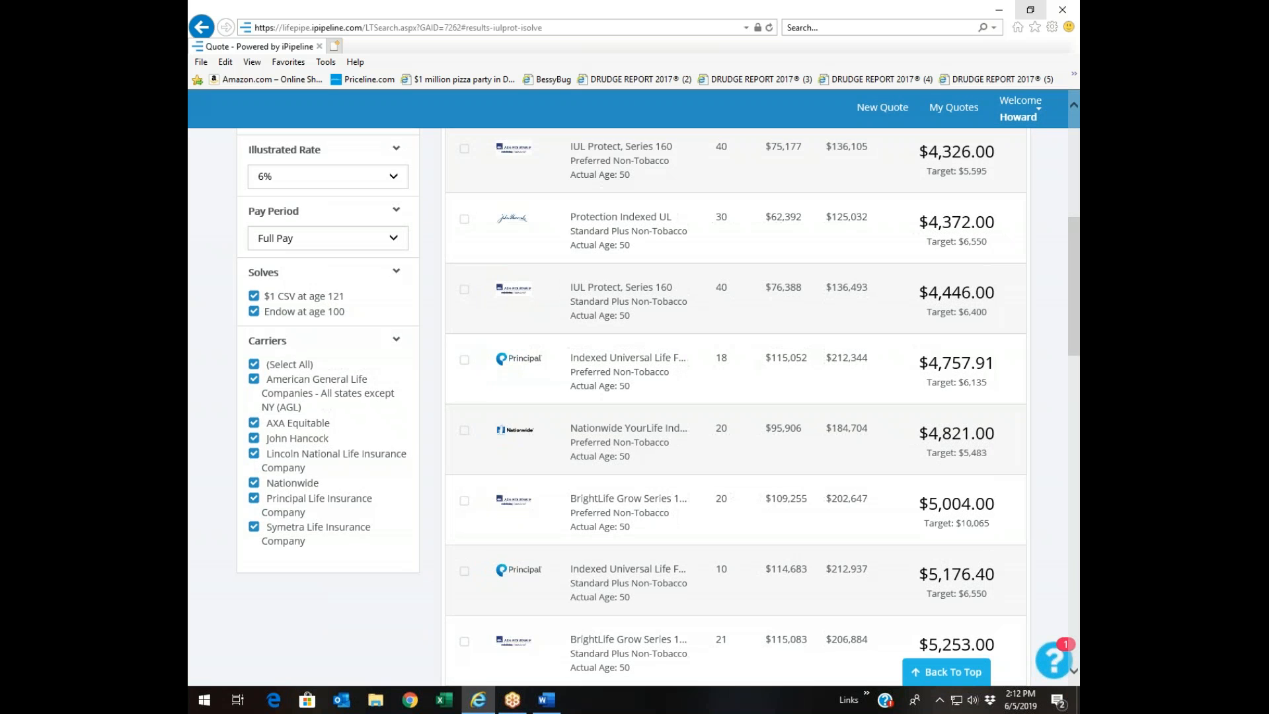
{"action": "left_click", "coordinate": [463, 292]}
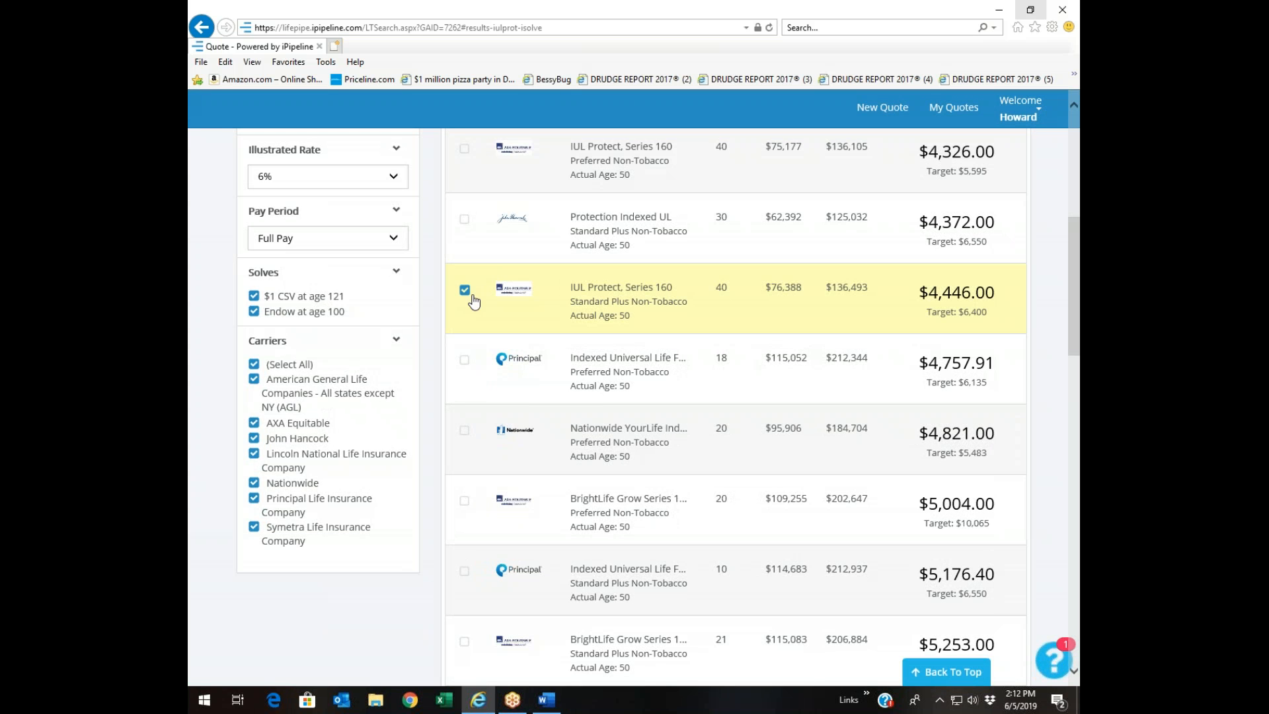
{"action": "left_click", "coordinate": [464, 220]}
{"action": "scroll", "coordinate": [615, 353], "scroll_direction": "down", "scroll_amount": 2}
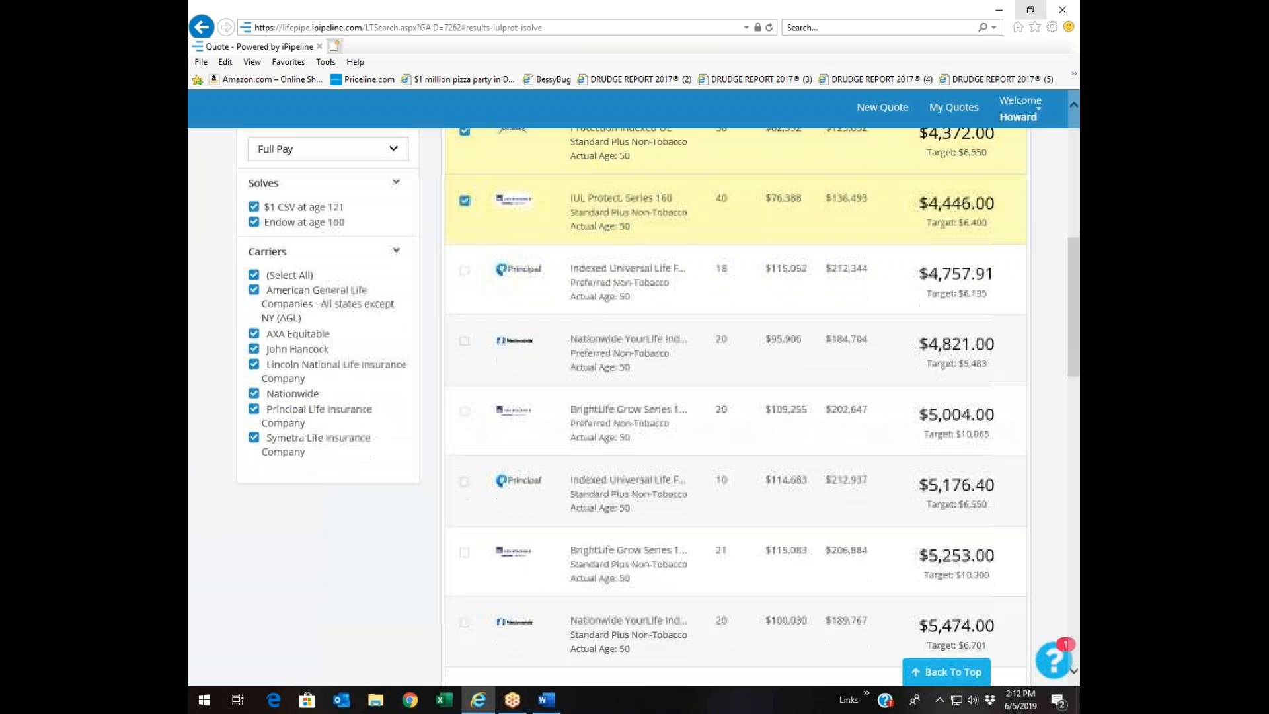
{"action": "left_click", "coordinate": [464, 483]}
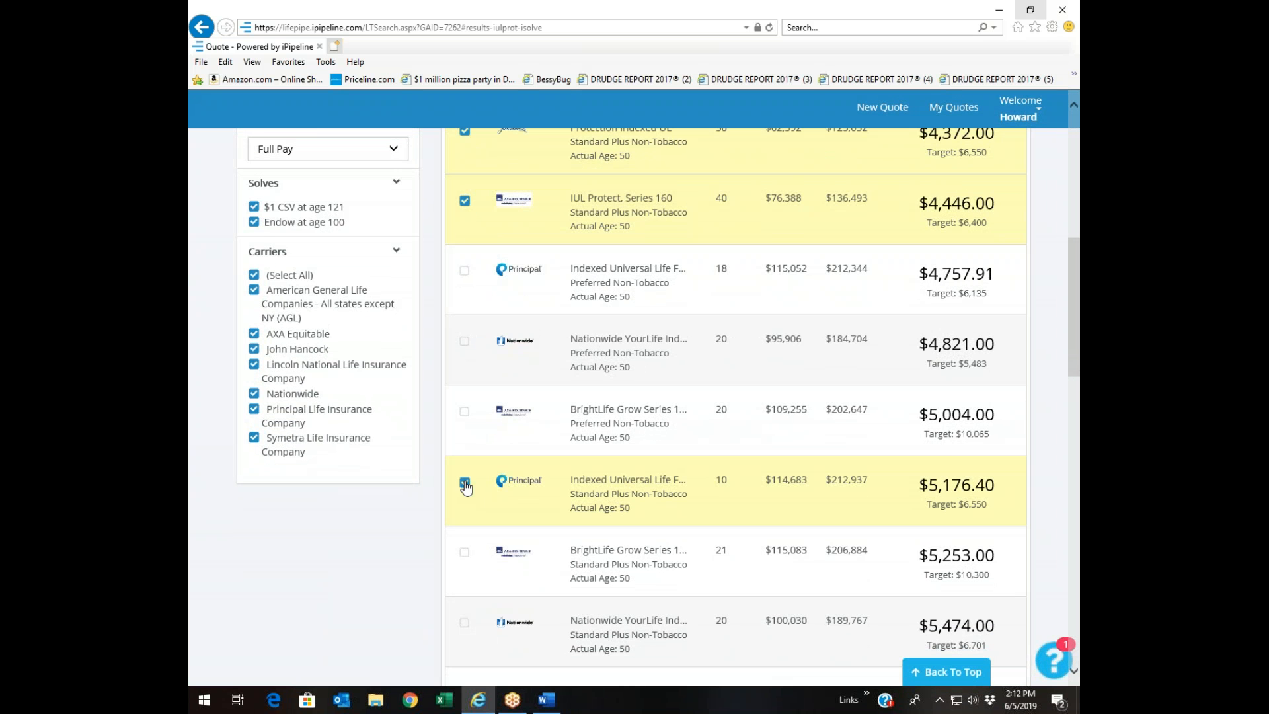
Download the list report of the selected indexed universal life quotes and open the PDF
{"action": "scroll", "coordinate": [810, 351], "scroll_direction": "up", "scroll_amount": 8}
{"action": "left_click", "coordinate": [957, 204]}
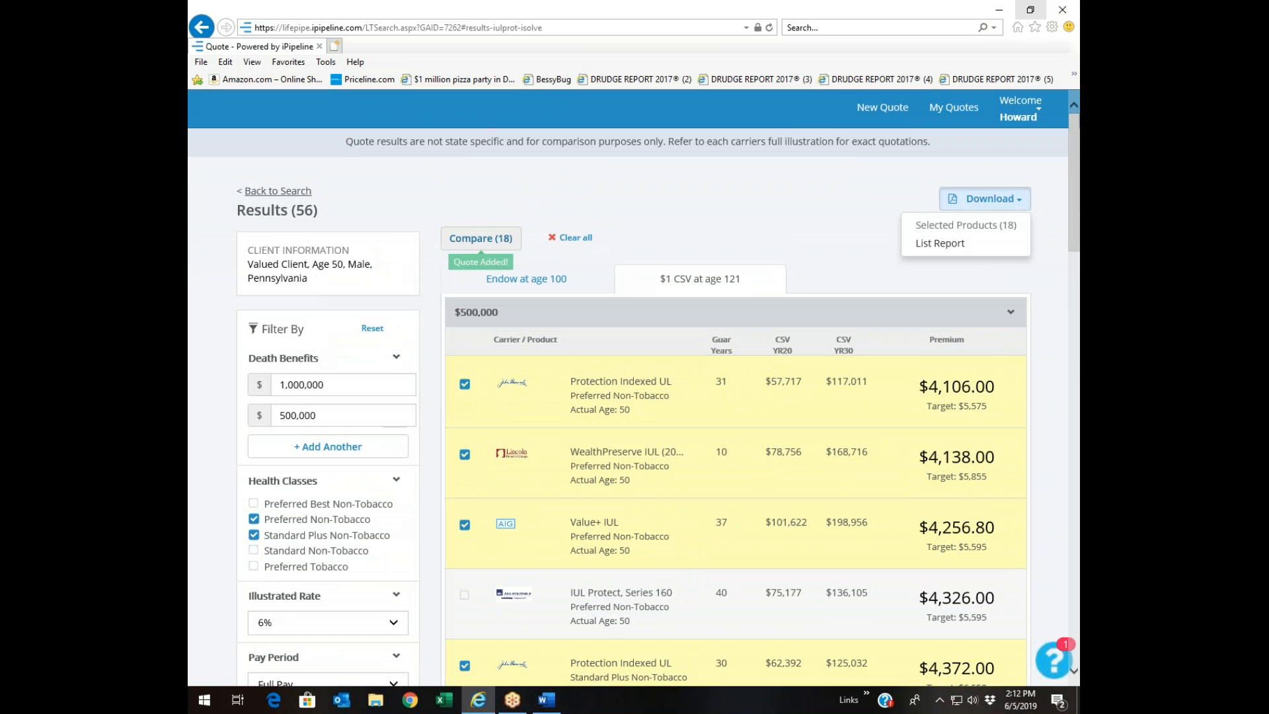
{"action": "left_click", "coordinate": [962, 244]}
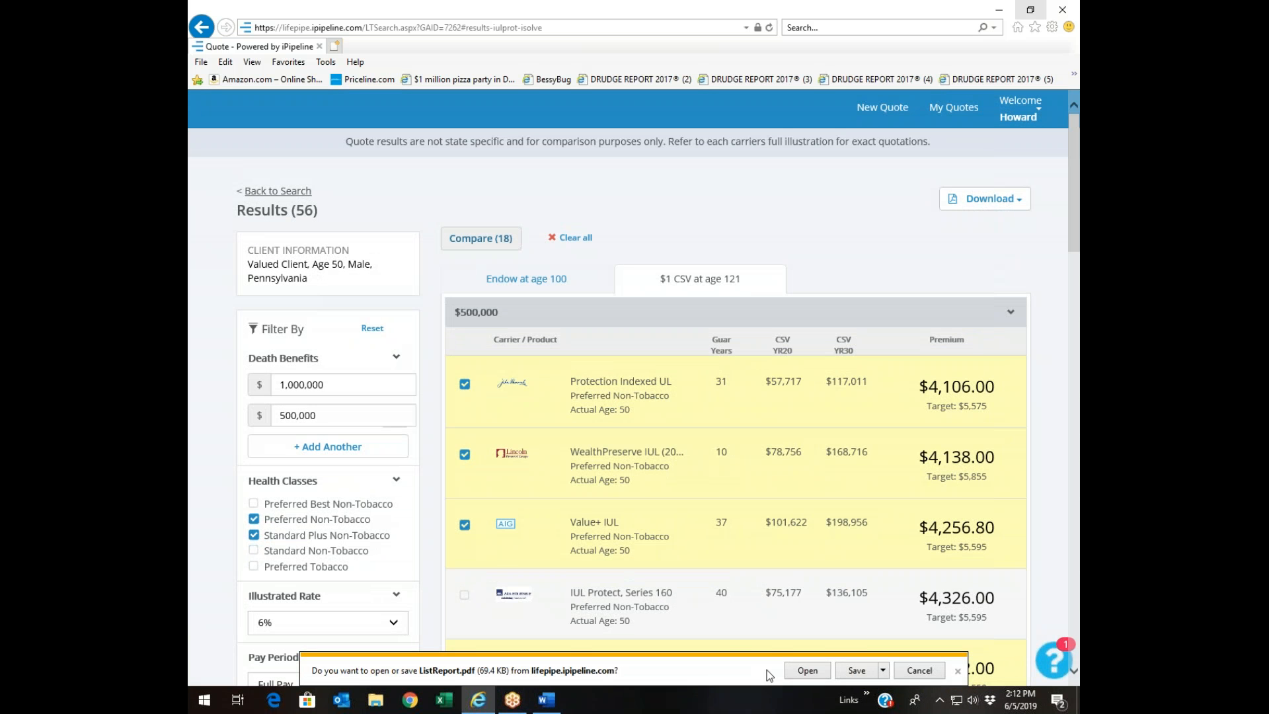
{"action": "left_click", "coordinate": [806, 671]}
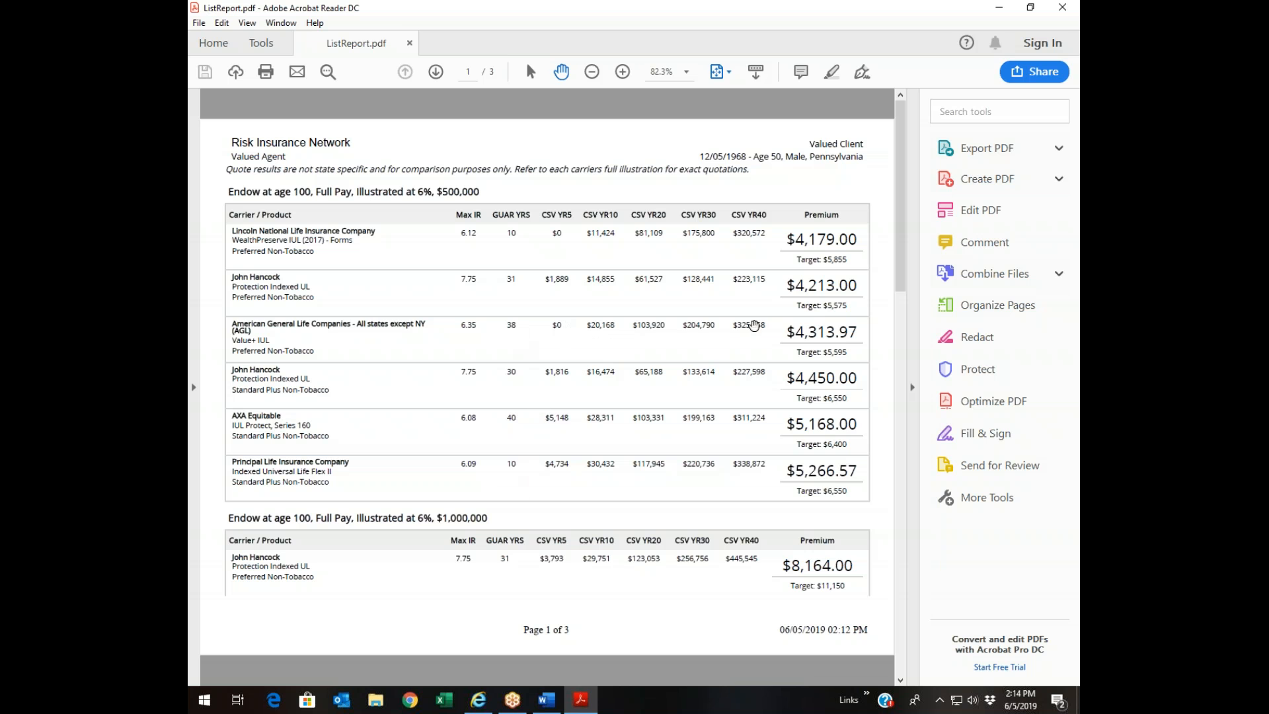
Review the guaranteed years, cash values and premiums on all three pages of the list report, and close it
{"action": "scroll", "coordinate": [518, 299], "scroll_direction": "down", "scroll_amount": 2}
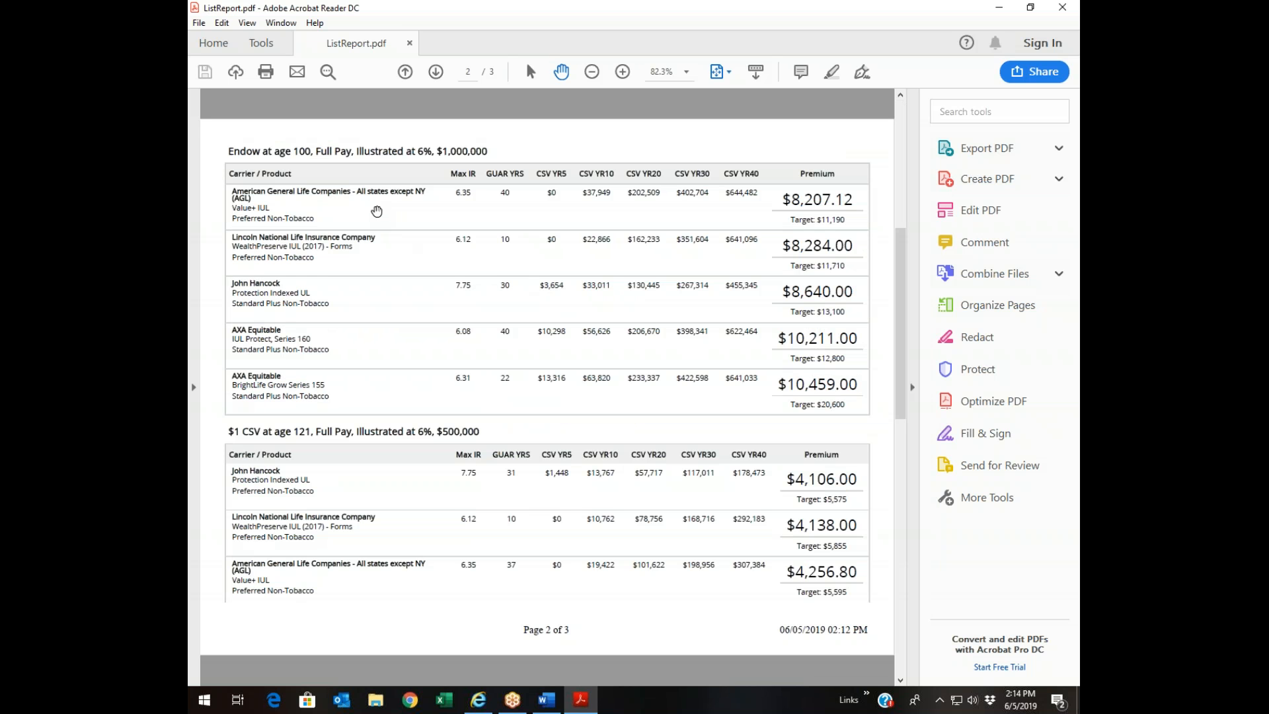
{"action": "scroll", "coordinate": [447, 334], "scroll_direction": "down", "scroll_amount": 2}
{"action": "scroll", "coordinate": [448, 333], "scroll_direction": "up", "scroll_amount": 2}
{"action": "scroll", "coordinate": [514, 479], "scroll_direction": "down", "scroll_amount": 3}
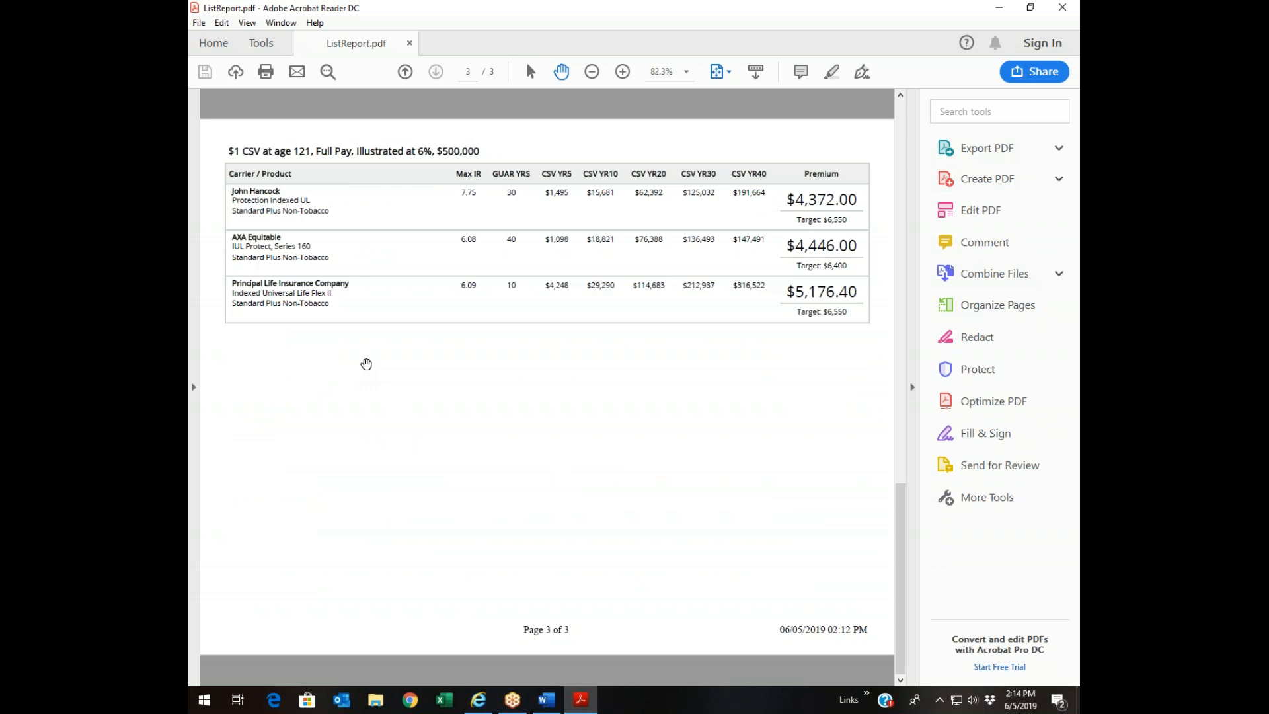
{"action": "scroll", "coordinate": [366, 364], "scroll_direction": "up", "scroll_amount": 3}
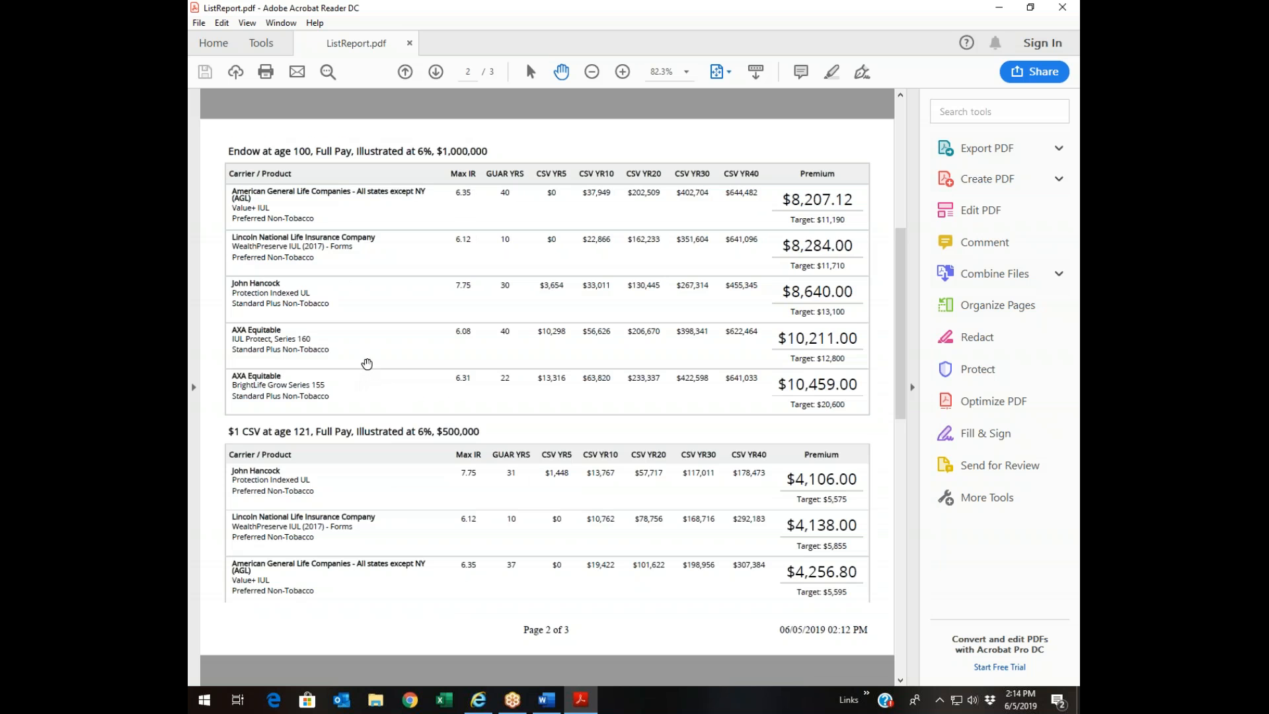
{"action": "scroll", "coordinate": [367, 364], "scroll_direction": "down", "scroll_amount": 3}
{"action": "scroll", "coordinate": [366, 364], "scroll_direction": "up", "scroll_amount": 6}
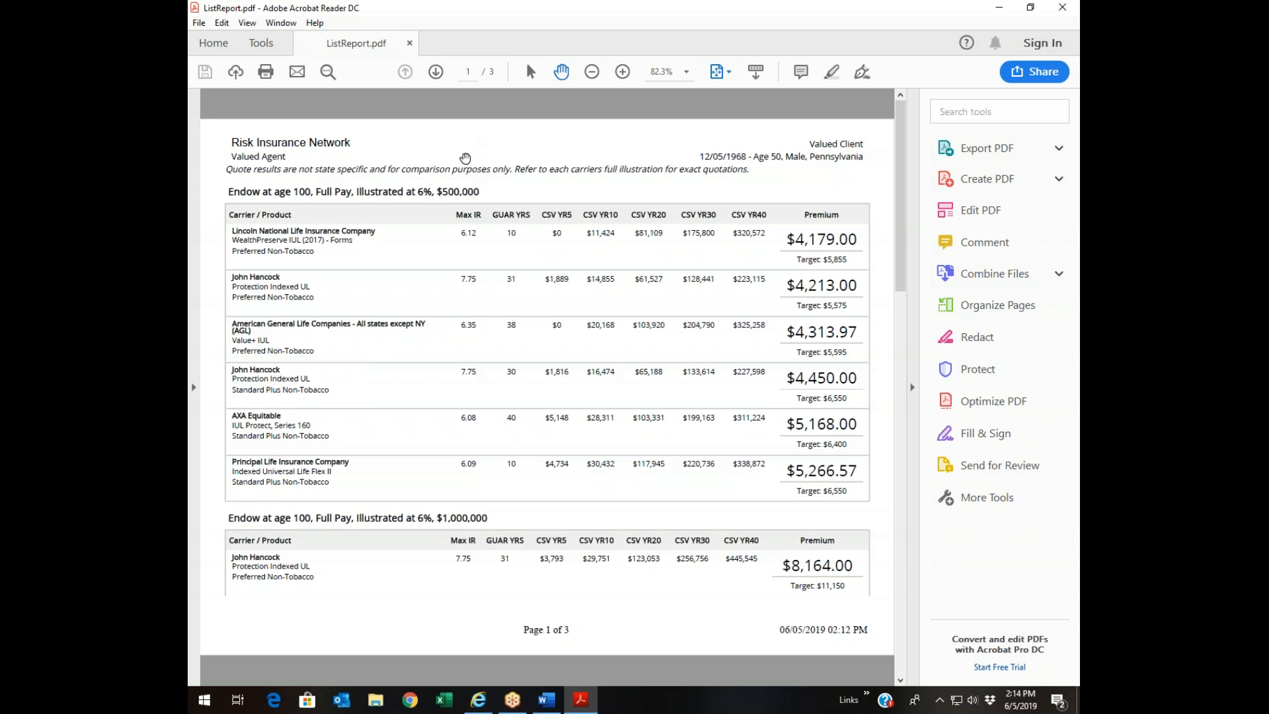
{"action": "left_click", "coordinate": [1064, 8]}
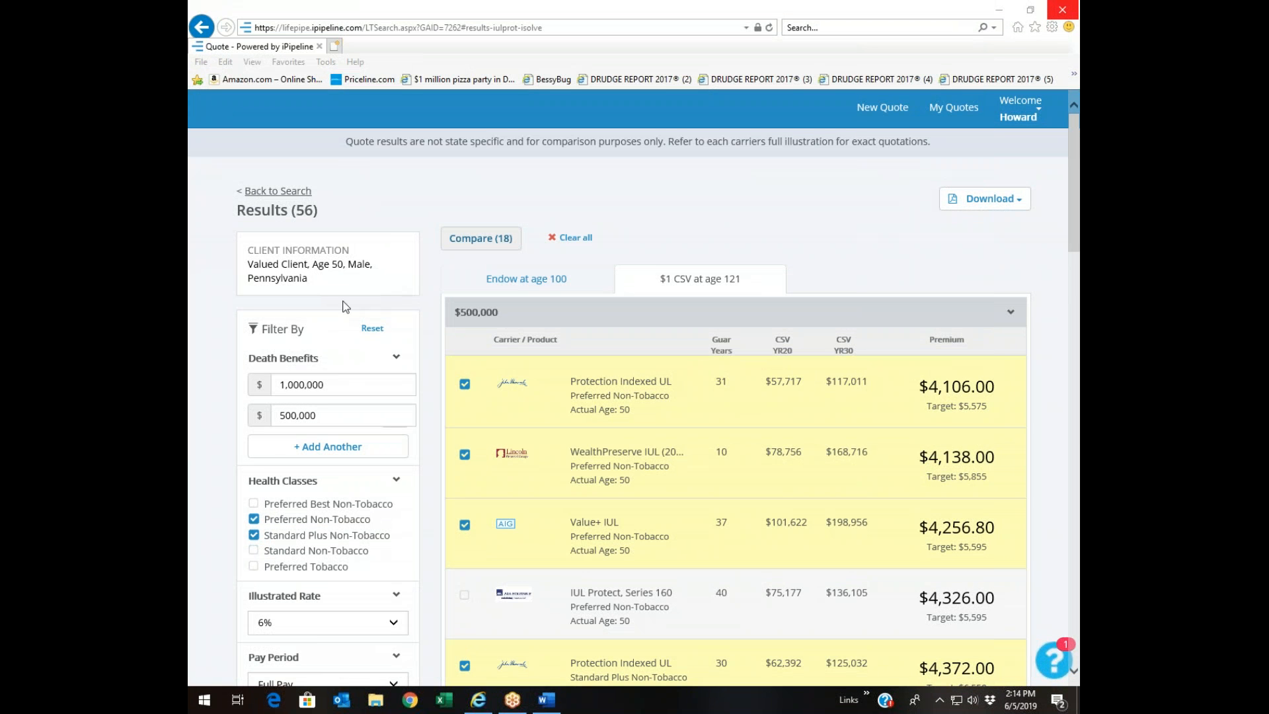
Return to the quote search and change the product type to Indexed Universal Life (IUL) Accumulation - Benchmark
{"action": "left_click", "coordinate": [289, 198]}
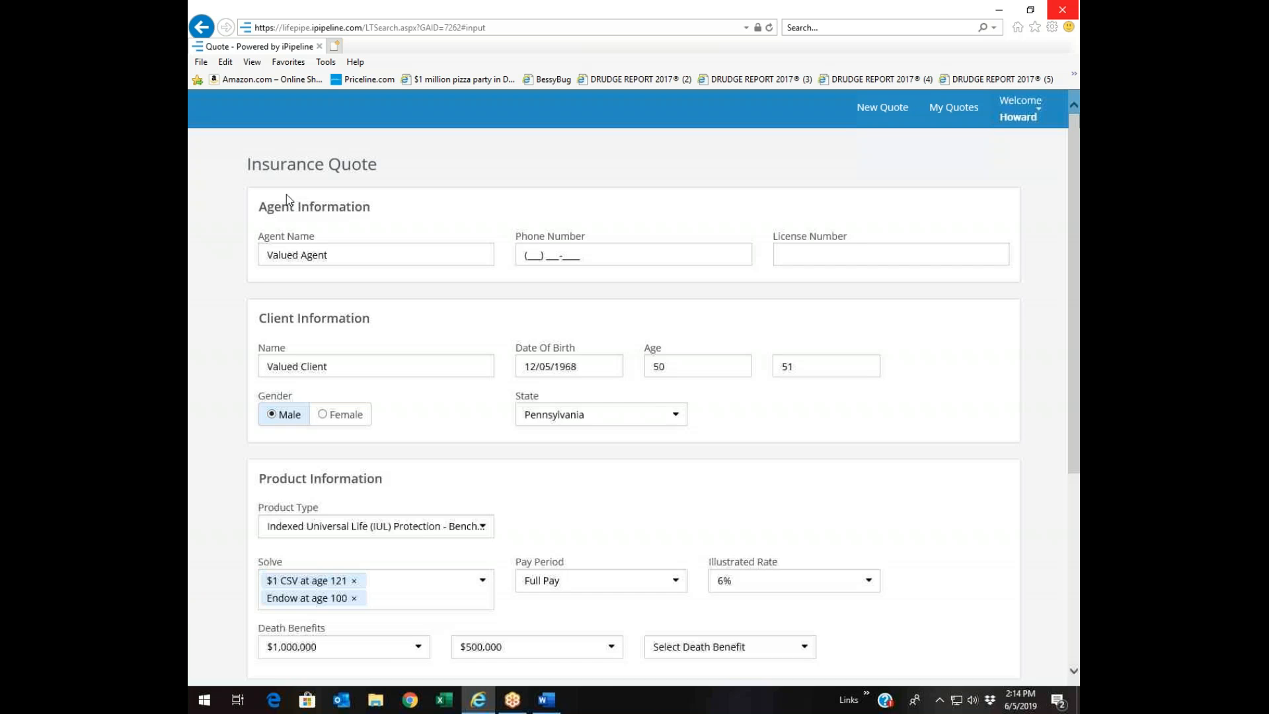
{"action": "scroll", "coordinate": [431, 248], "scroll_direction": "down", "scroll_amount": 3}
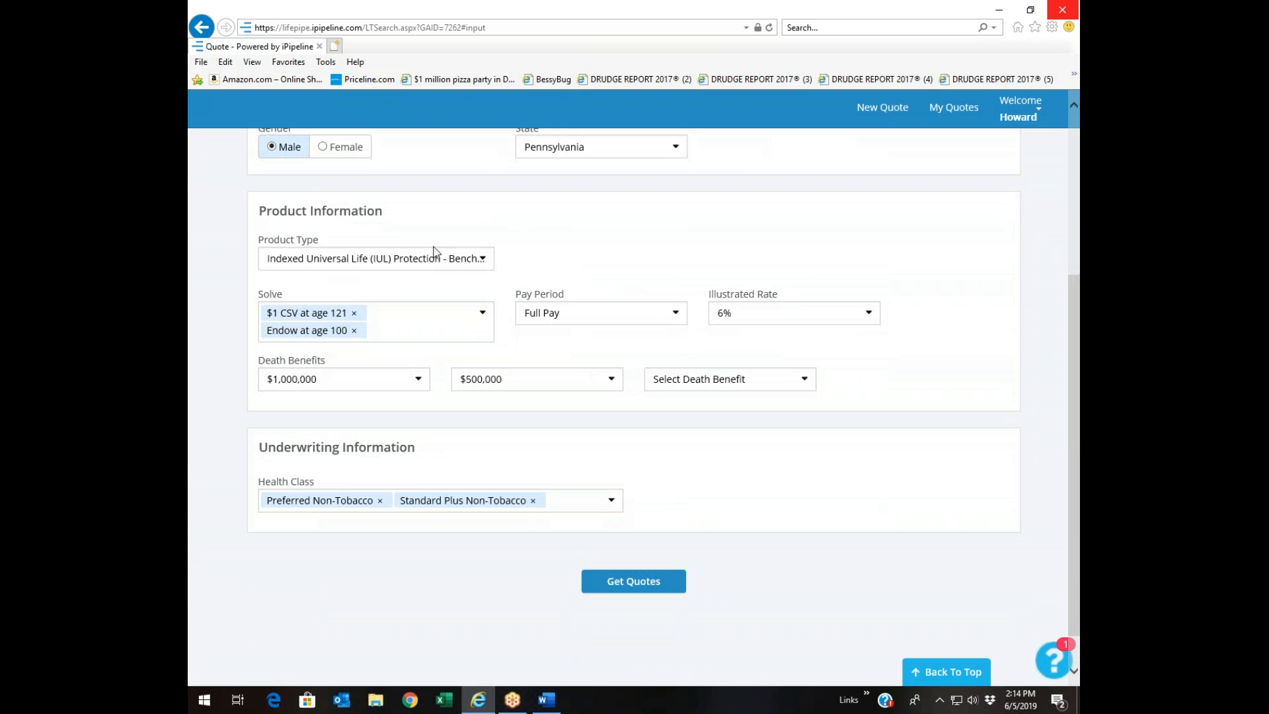
{"action": "left_click", "coordinate": [483, 260]}
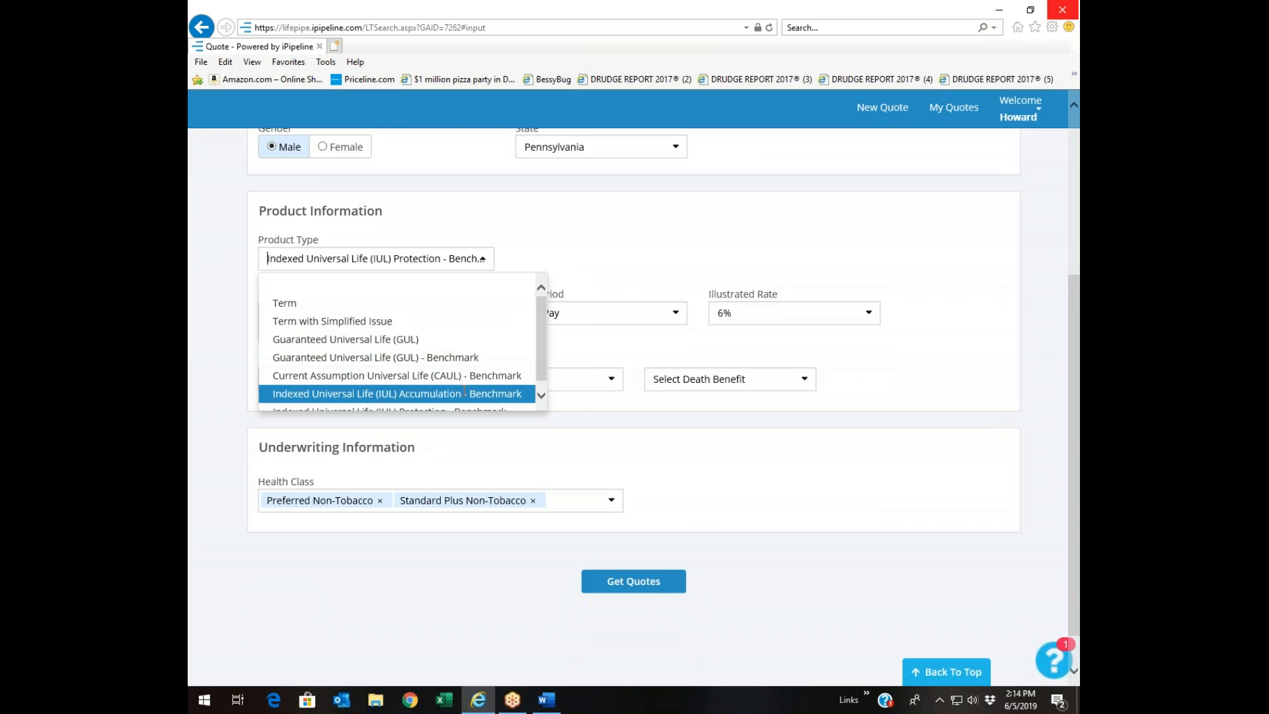
{"action": "left_click", "coordinate": [465, 393]}
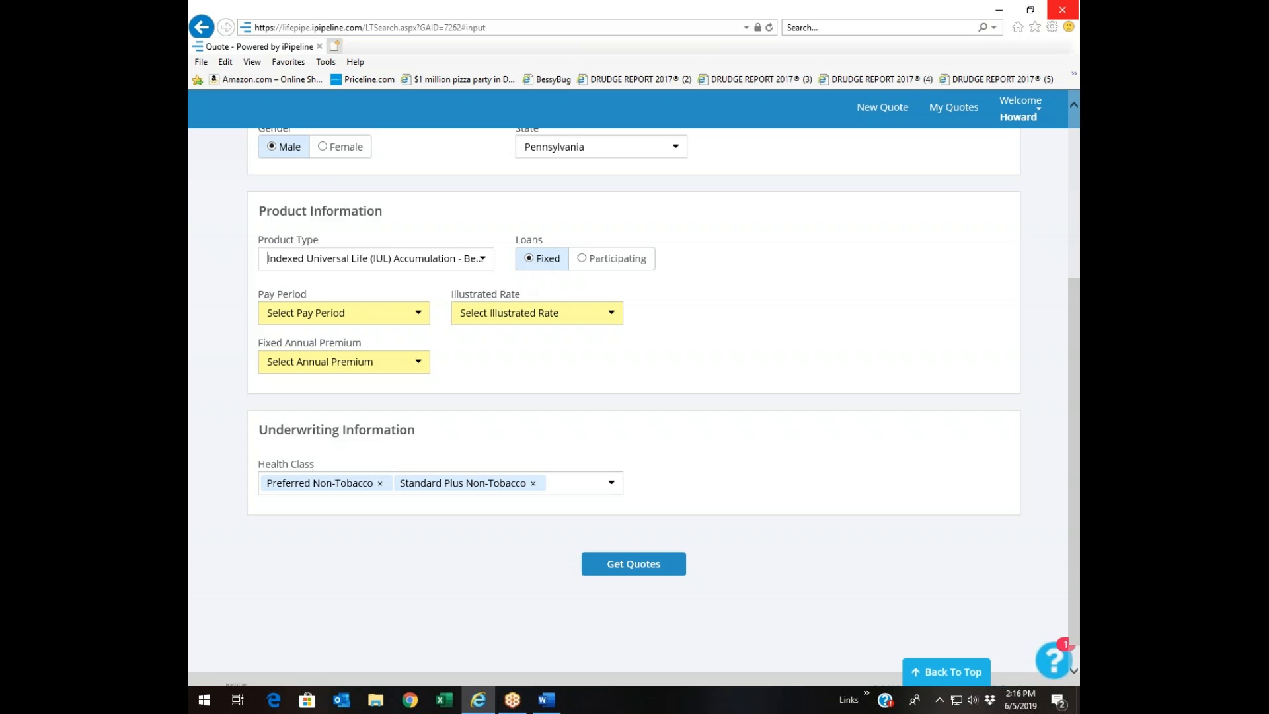
Set the pay period to Pay to Age 65, the illustrated rate to 6% and the fixed annual premium to $10,000
{"action": "left_click", "coordinate": [398, 312]}
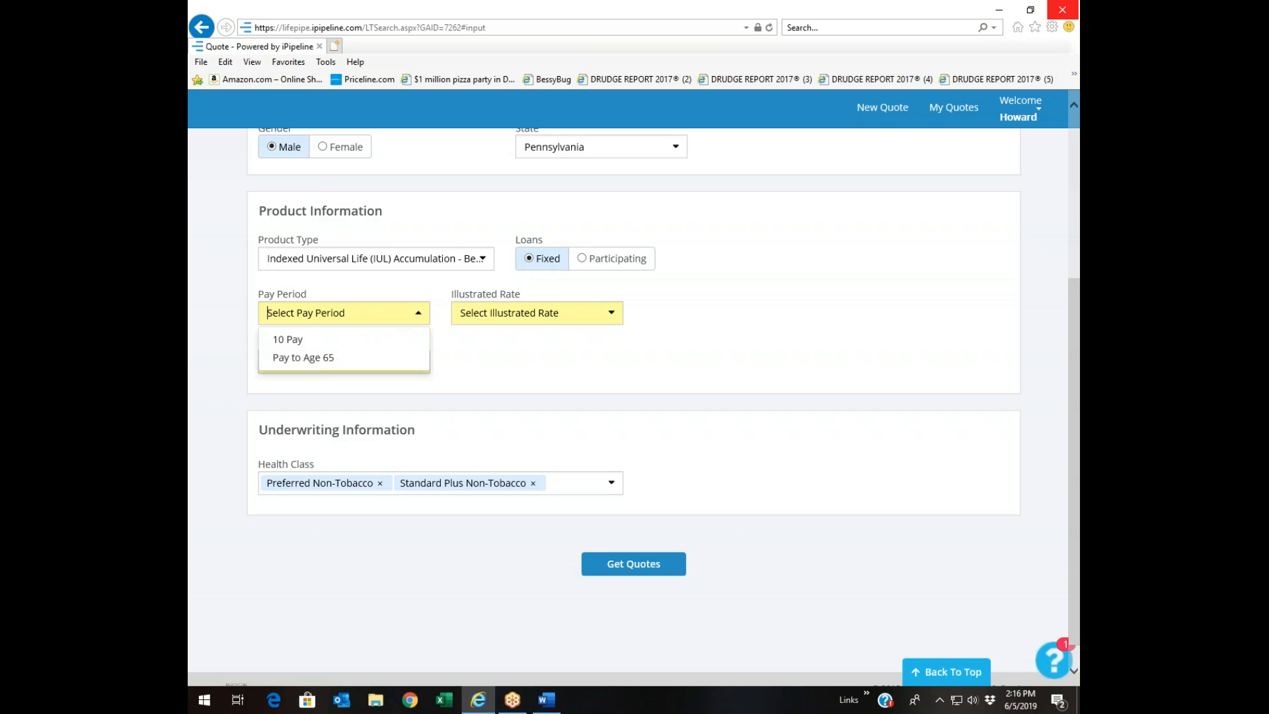
{"action": "left_click", "coordinate": [341, 357]}
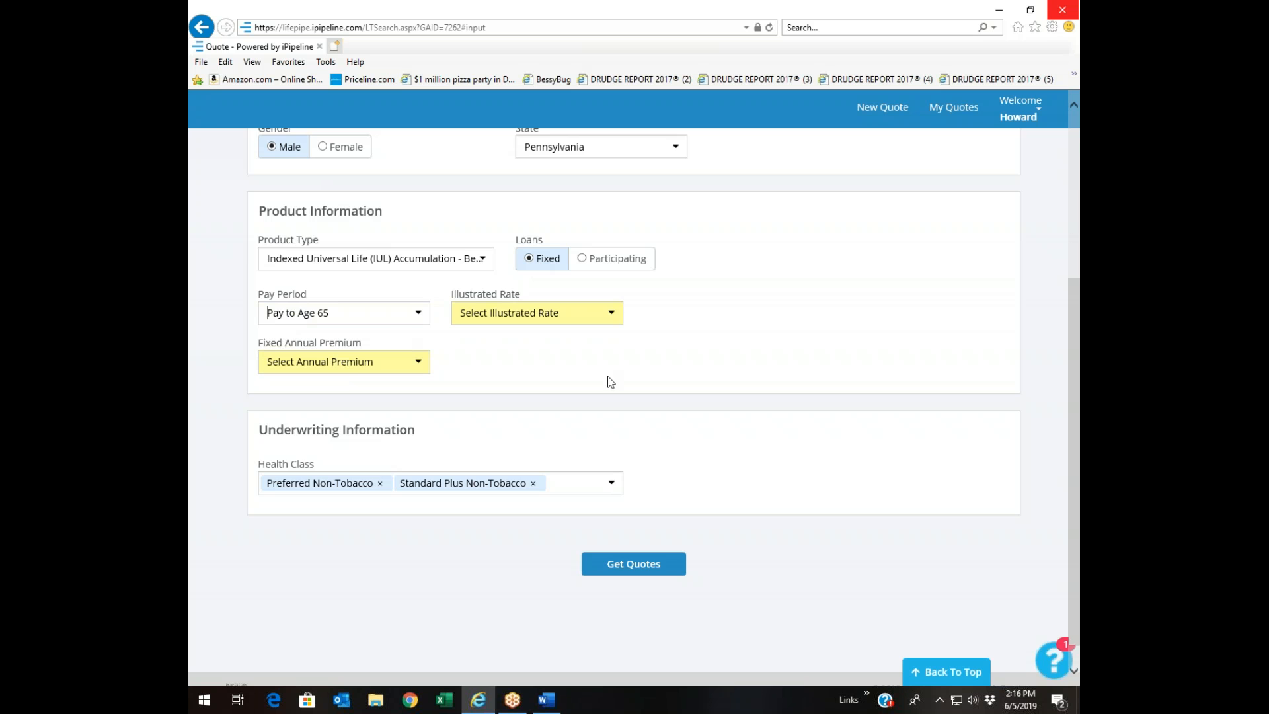
{"action": "scroll", "coordinate": [608, 376], "scroll_direction": "up", "scroll_amount": 2}
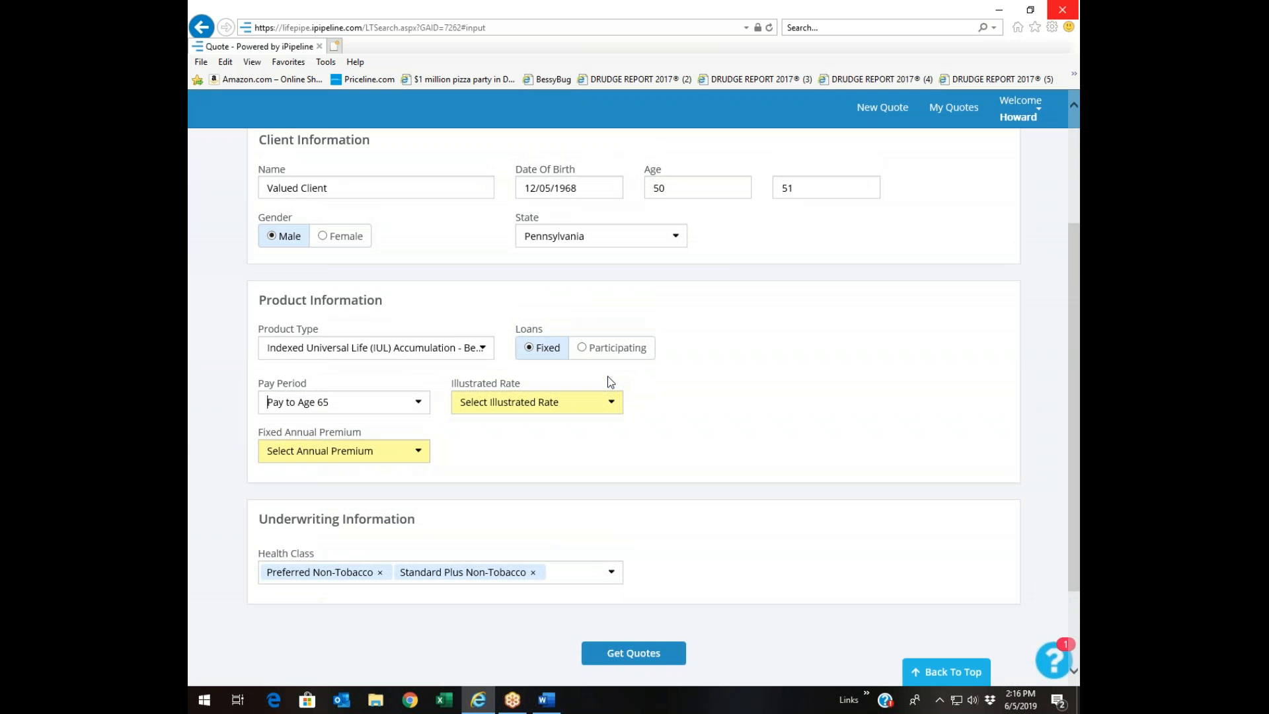
{"action": "scroll", "coordinate": [608, 376], "scroll_direction": "down", "scroll_amount": 2}
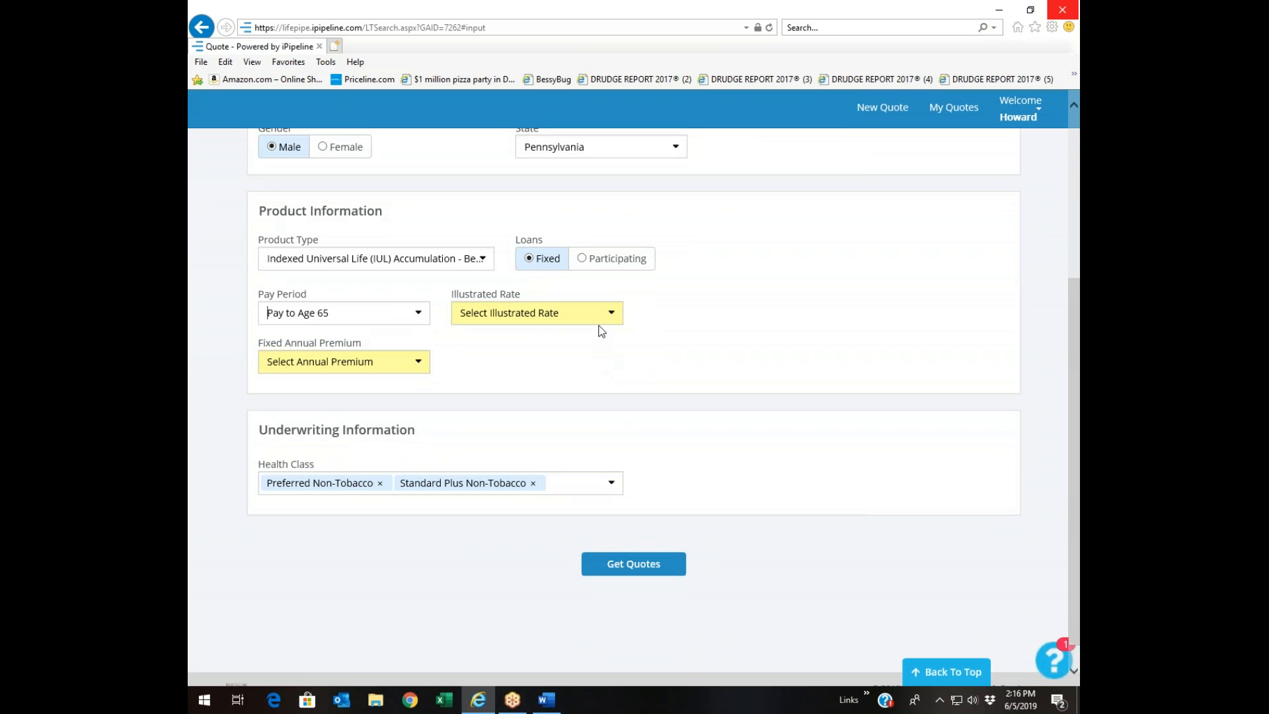
{"action": "left_click", "coordinate": [612, 316]}
{"action": "left_click", "coordinate": [553, 356]}
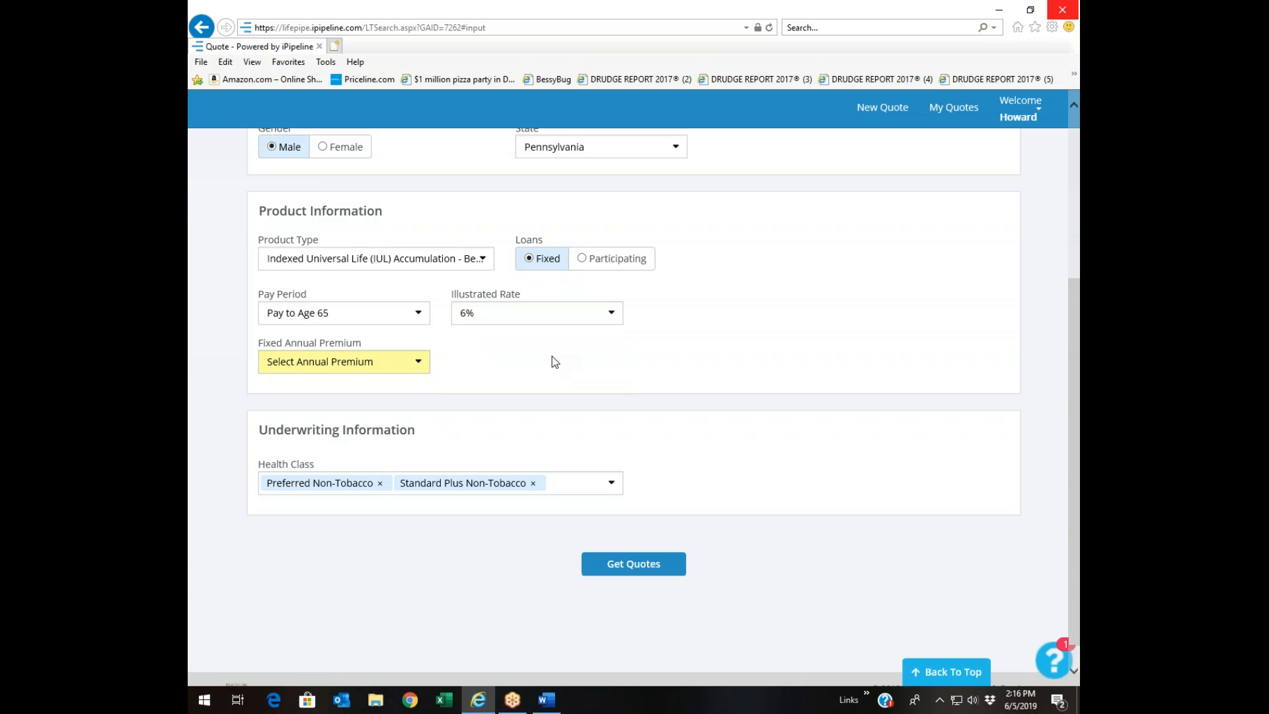
{"action": "left_click", "coordinate": [417, 362]}
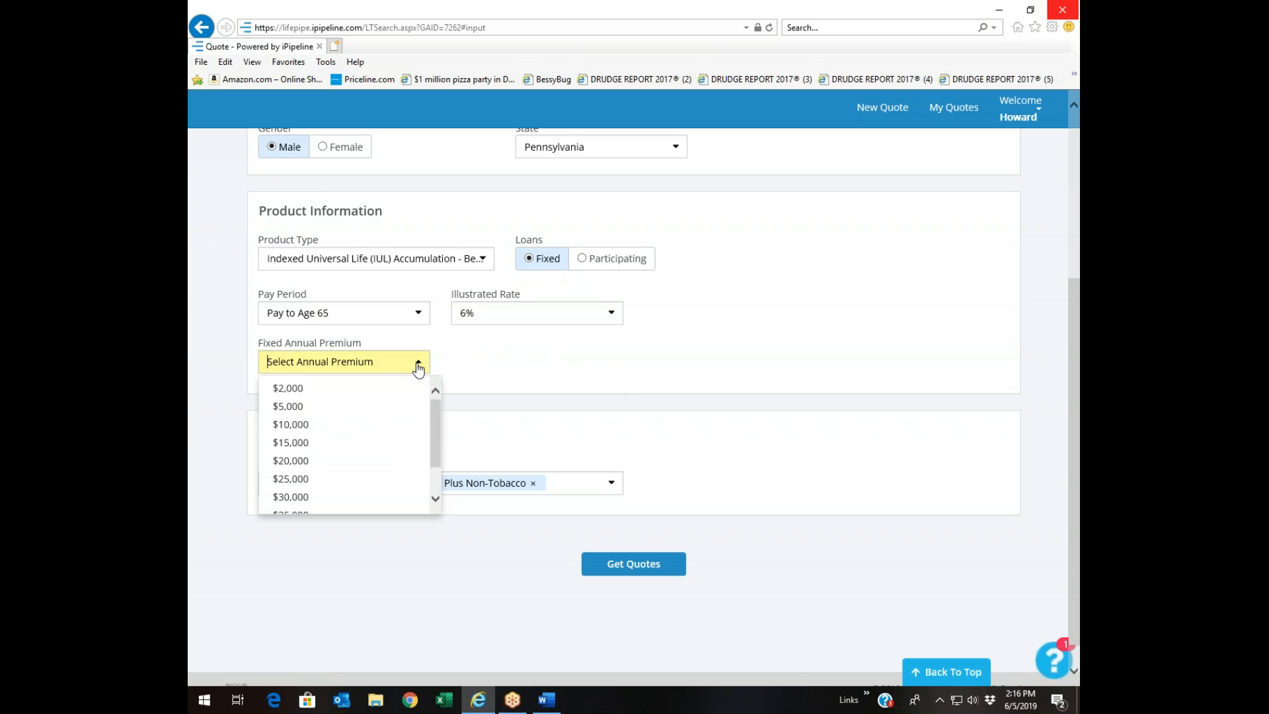
{"action": "left_click", "coordinate": [379, 431]}
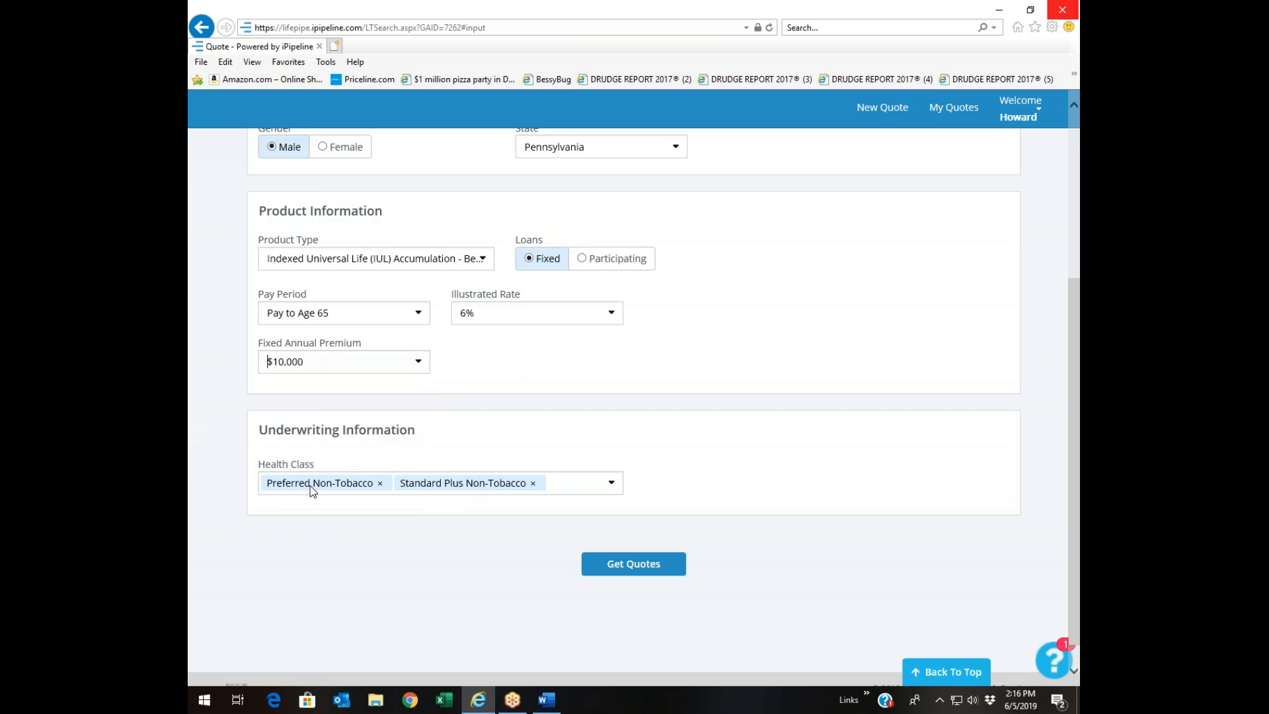
{"action": "left_click", "coordinate": [608, 489]}
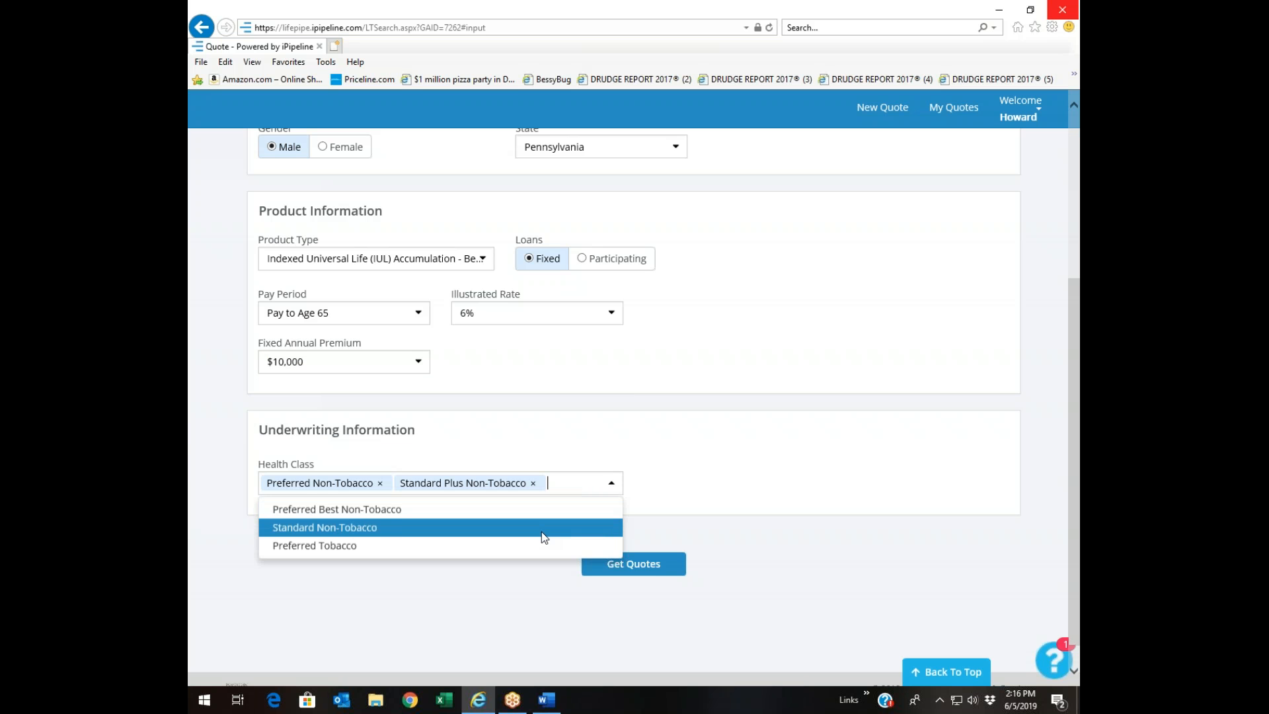
{"action": "left_click", "coordinate": [541, 531]}
{"action": "left_click", "coordinate": [378, 501]}
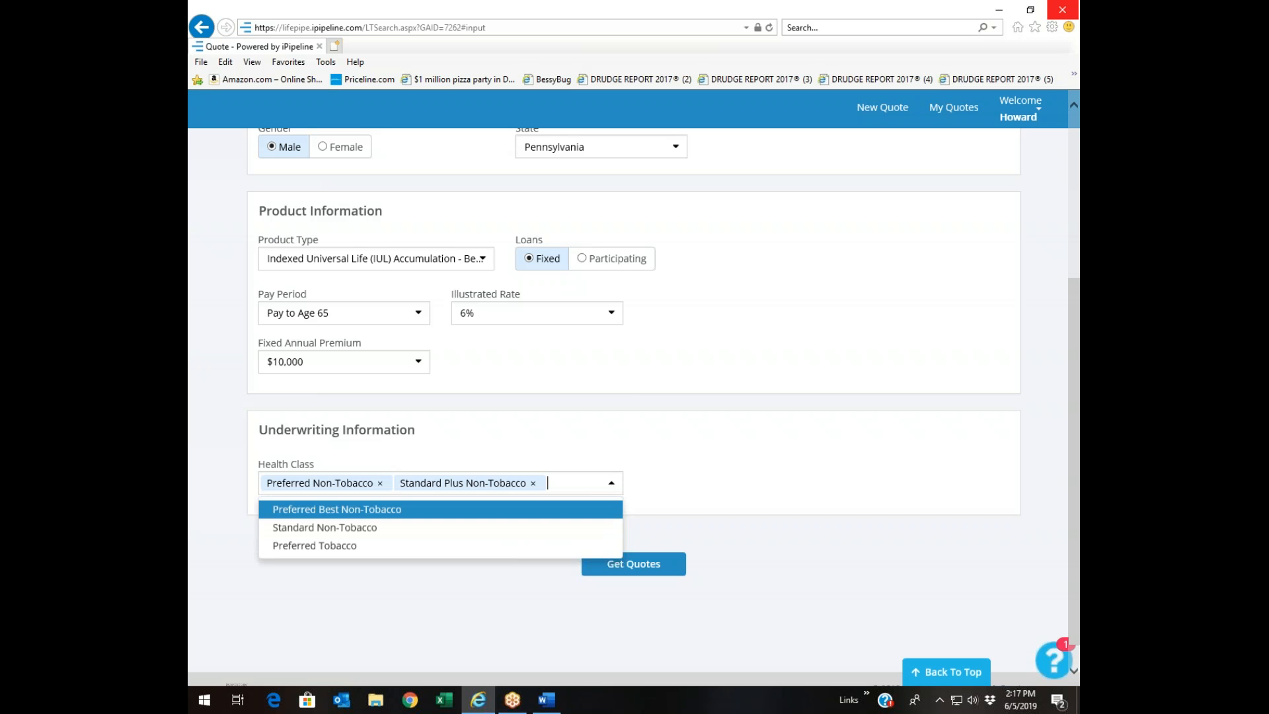
{"action": "left_click", "coordinate": [817, 403]}
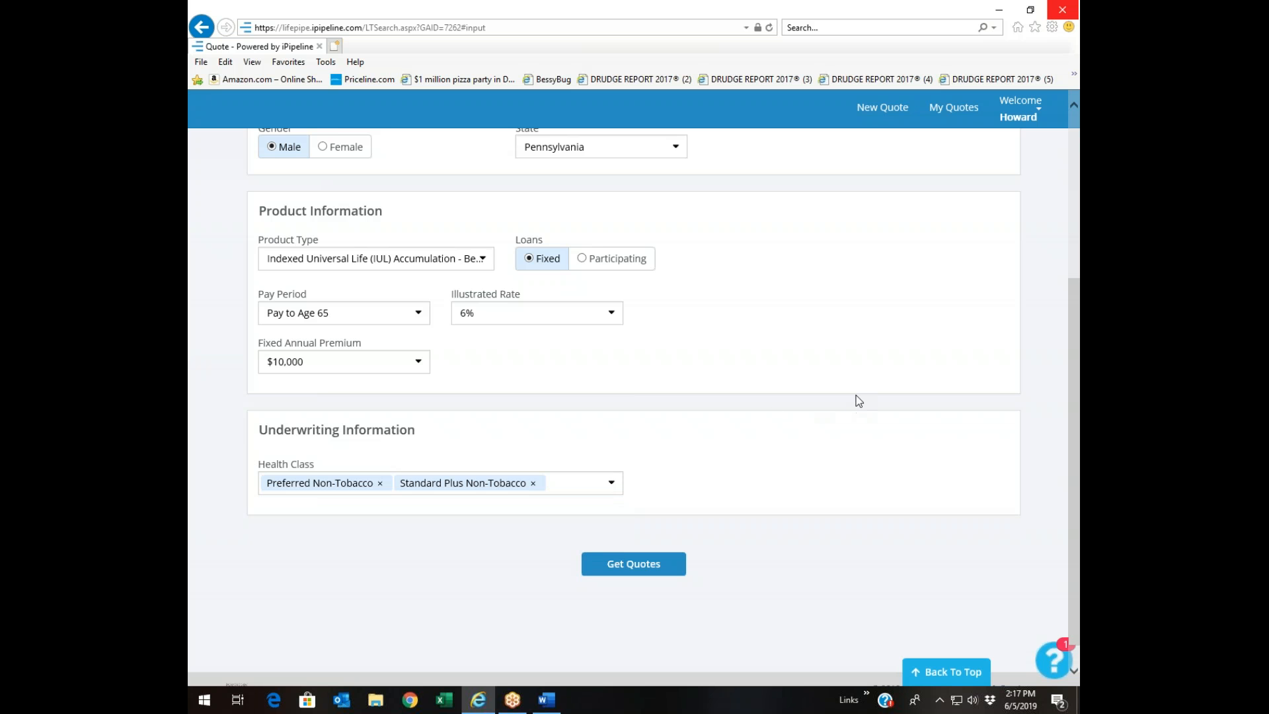
Run the Indexed Universal Life (IUL) Accumulation benchmark quotes with fixed loans for Preferred and Standard Plus Non-Tobacco
{"action": "scroll", "coordinate": [858, 402], "scroll_direction": "up", "scroll_amount": 5}
{"action": "scroll", "coordinate": [700, 575], "scroll_direction": "down", "scroll_amount": 2}
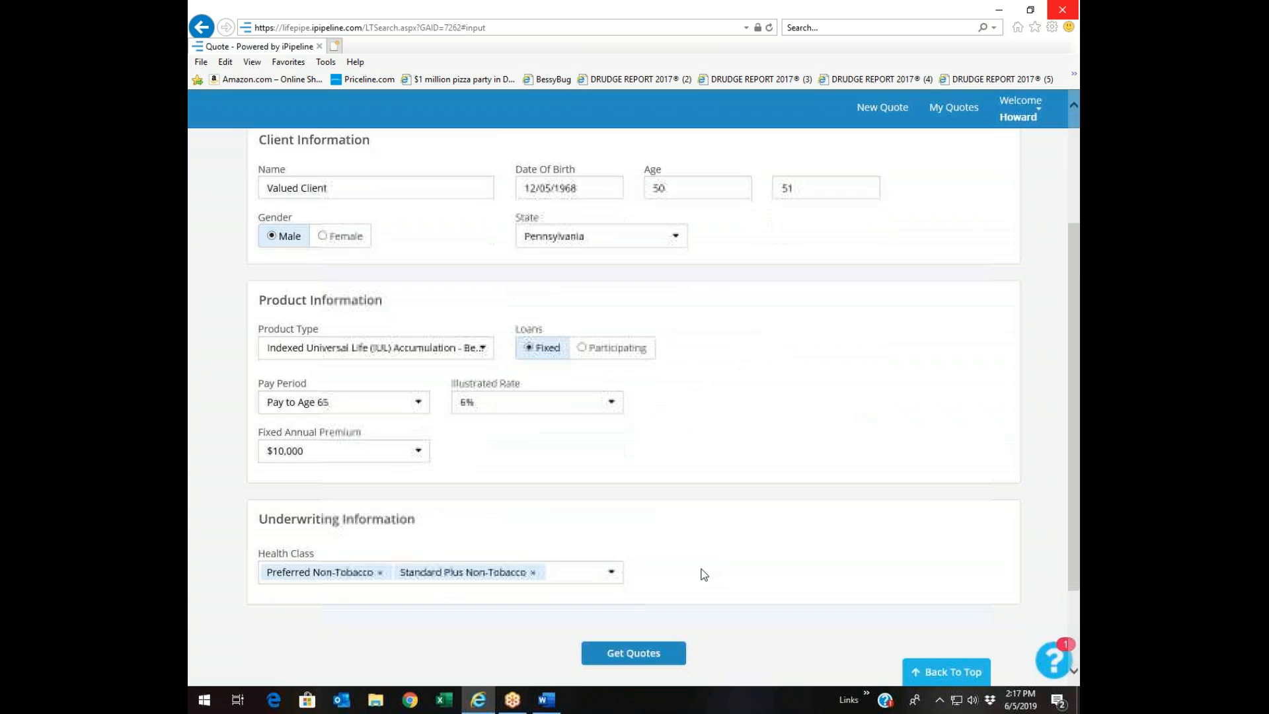
{"action": "left_click", "coordinate": [633, 651]}
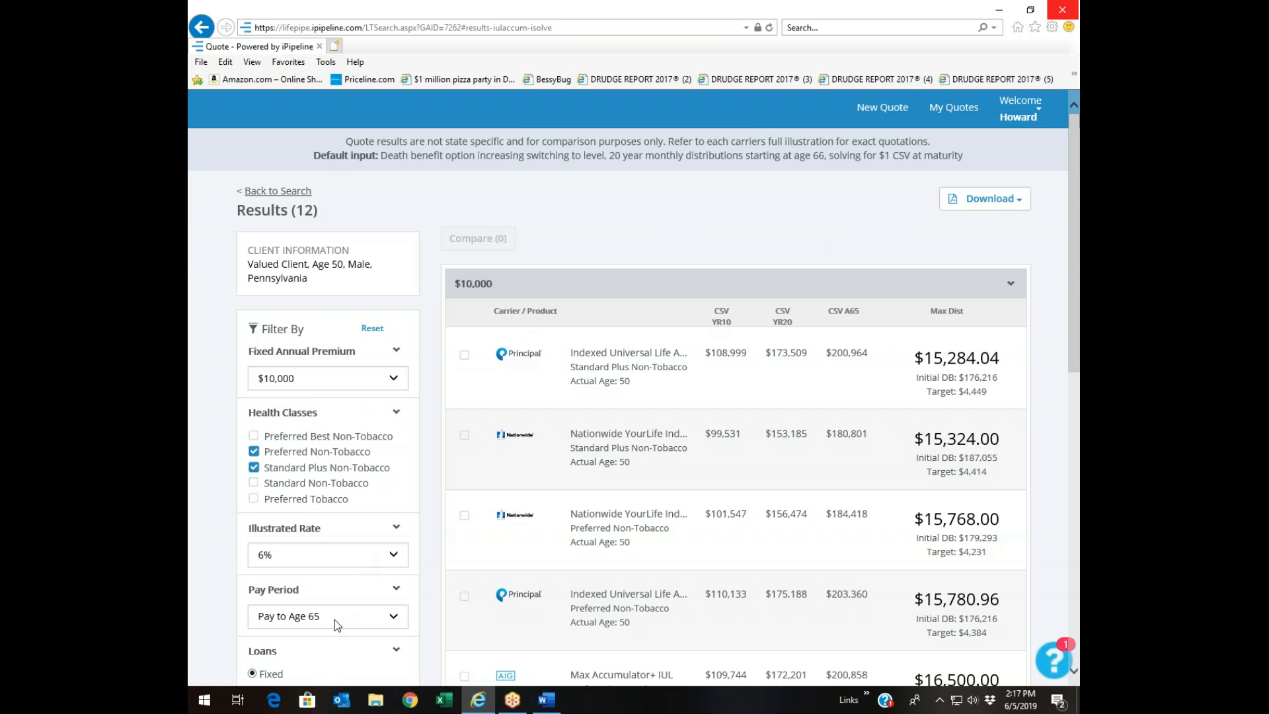
Review the accumulation quote results from first to last, comparing each carrier's cash surrender values, maximum distribution, initial death benefit and target premium
{"action": "scroll", "coordinate": [334, 621], "scroll_direction": "down", "scroll_amount": 2}
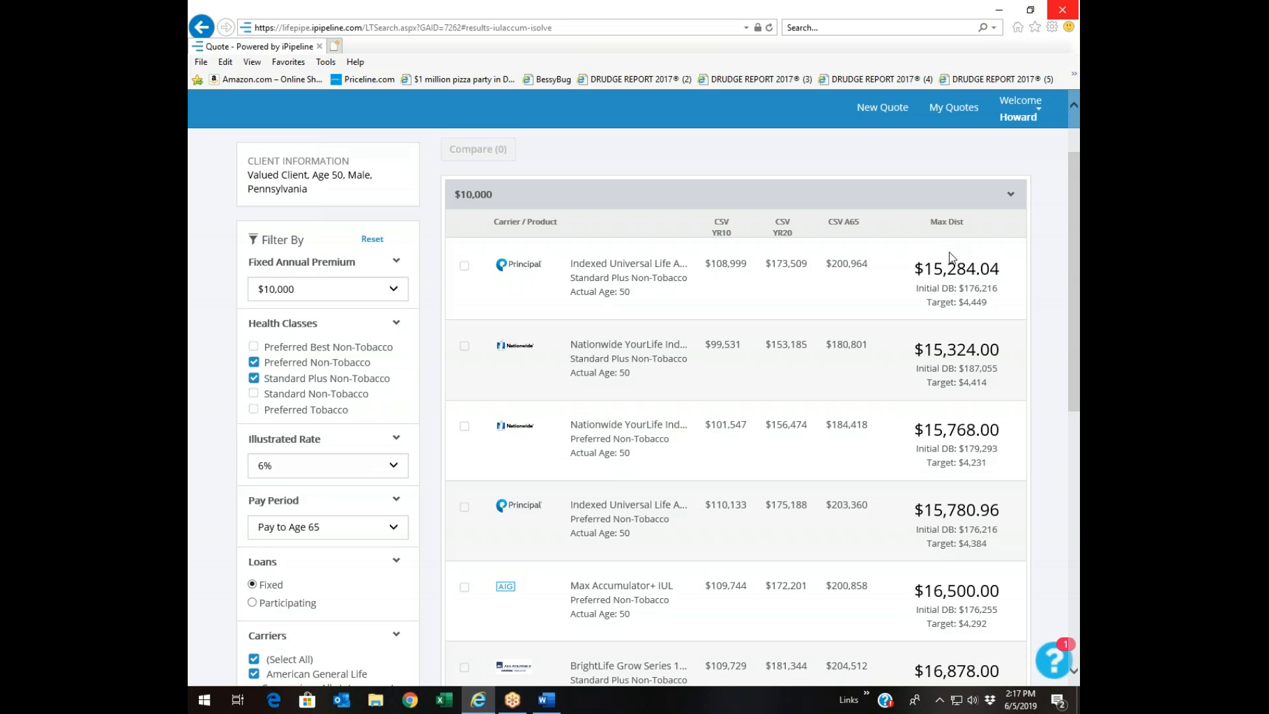
{"action": "scroll", "coordinate": [949, 253], "scroll_direction": "down", "scroll_amount": 6}
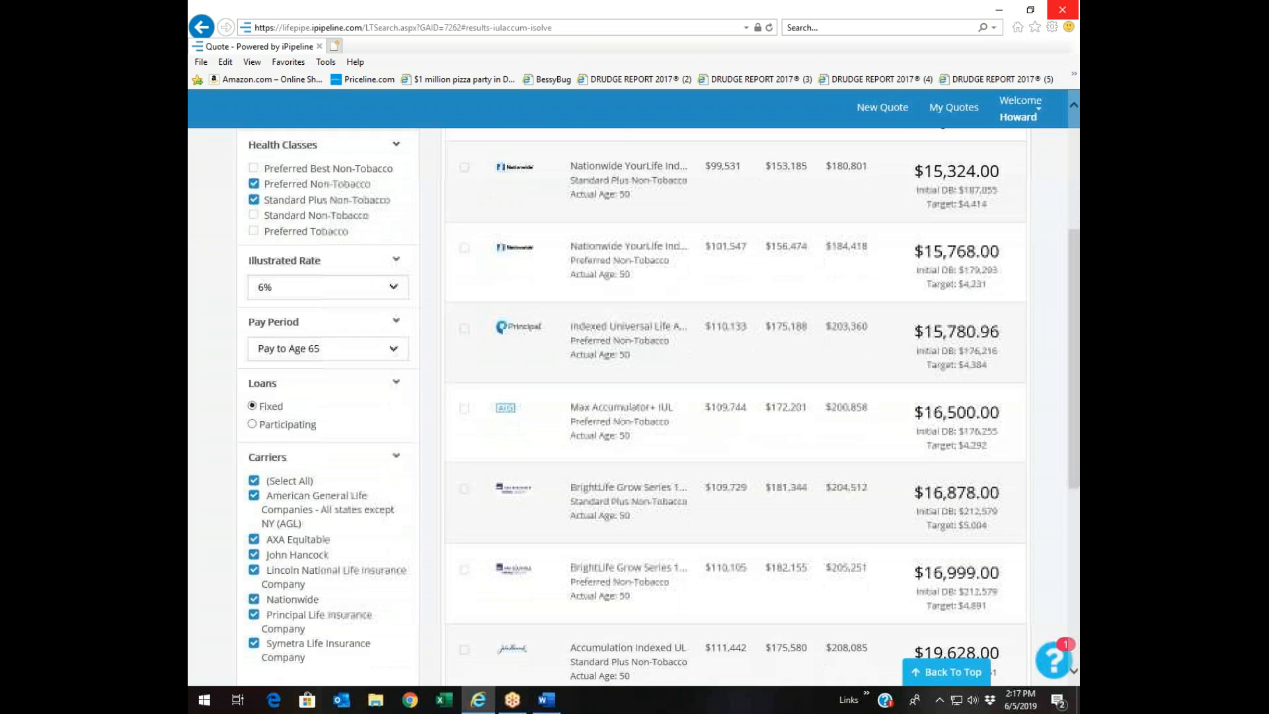
{"action": "scroll", "coordinate": [949, 253], "scroll_direction": "down", "scroll_amount": 3}
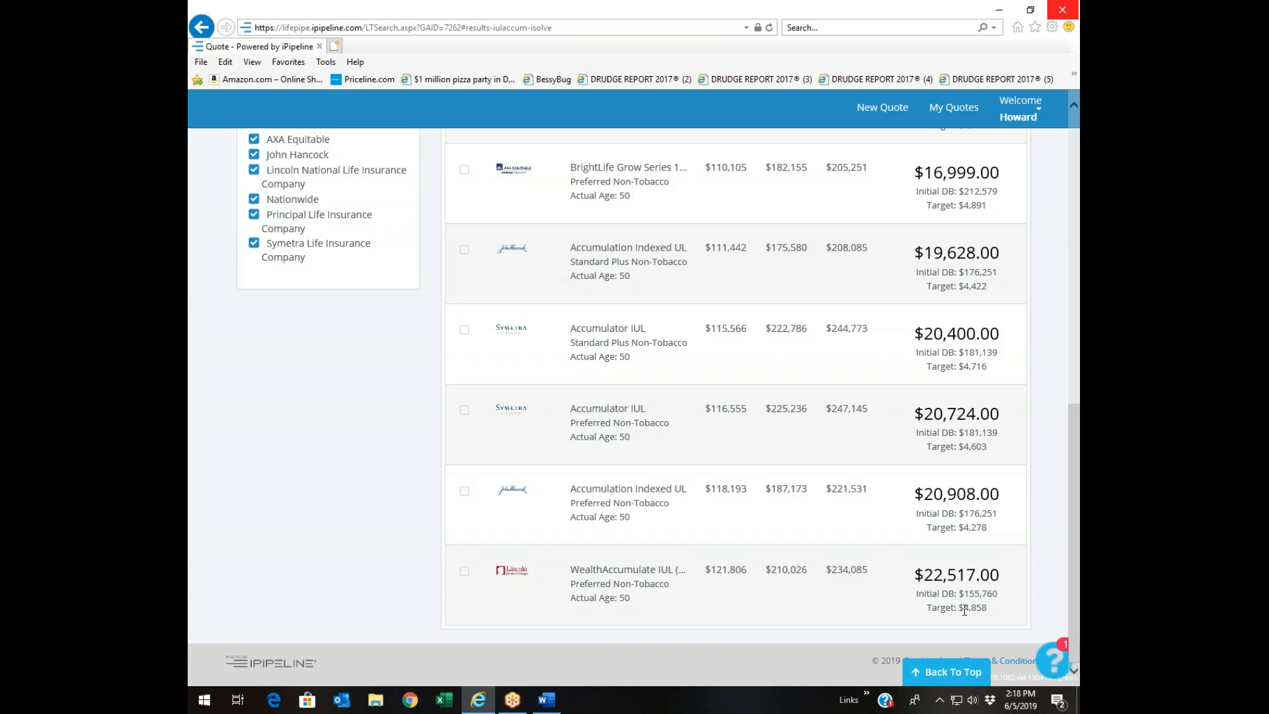
{"action": "scroll", "coordinate": [831, 592], "scroll_direction": "up", "scroll_amount": 5}
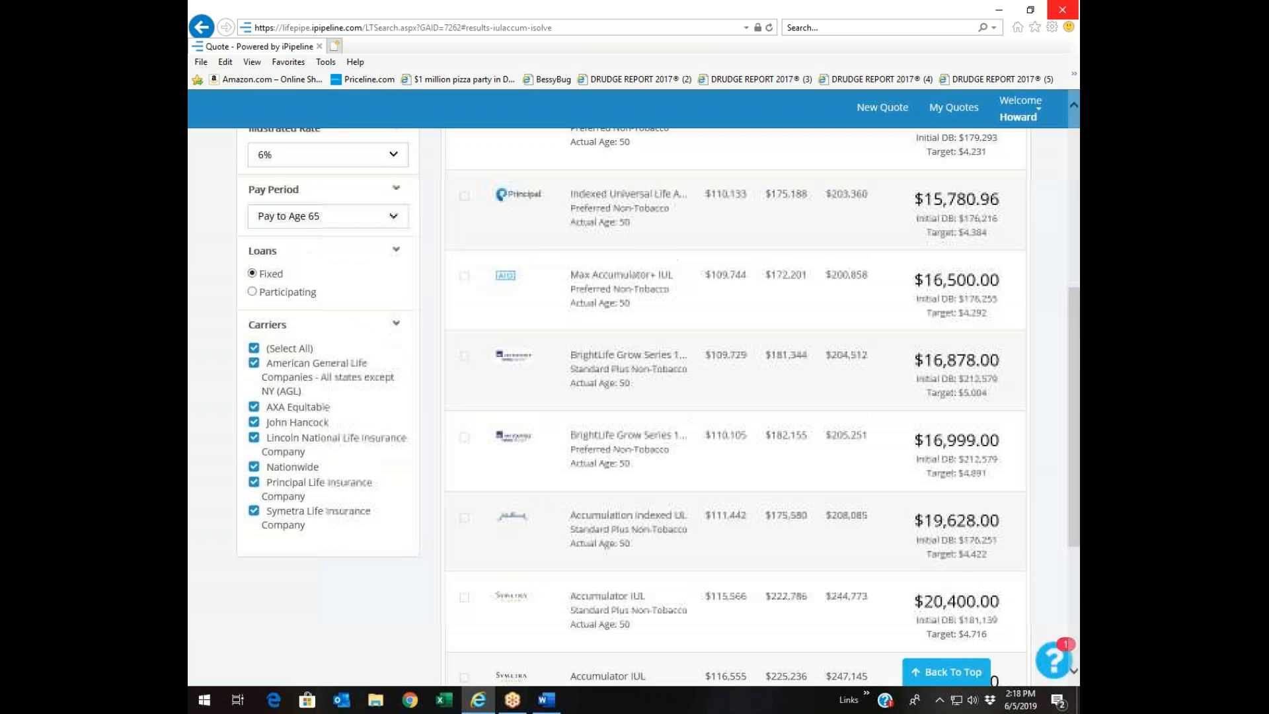
{"action": "scroll", "coordinate": [830, 592], "scroll_direction": "up", "scroll_amount": 2}
{"action": "scroll", "coordinate": [830, 591], "scroll_direction": "down", "scroll_amount": 6}
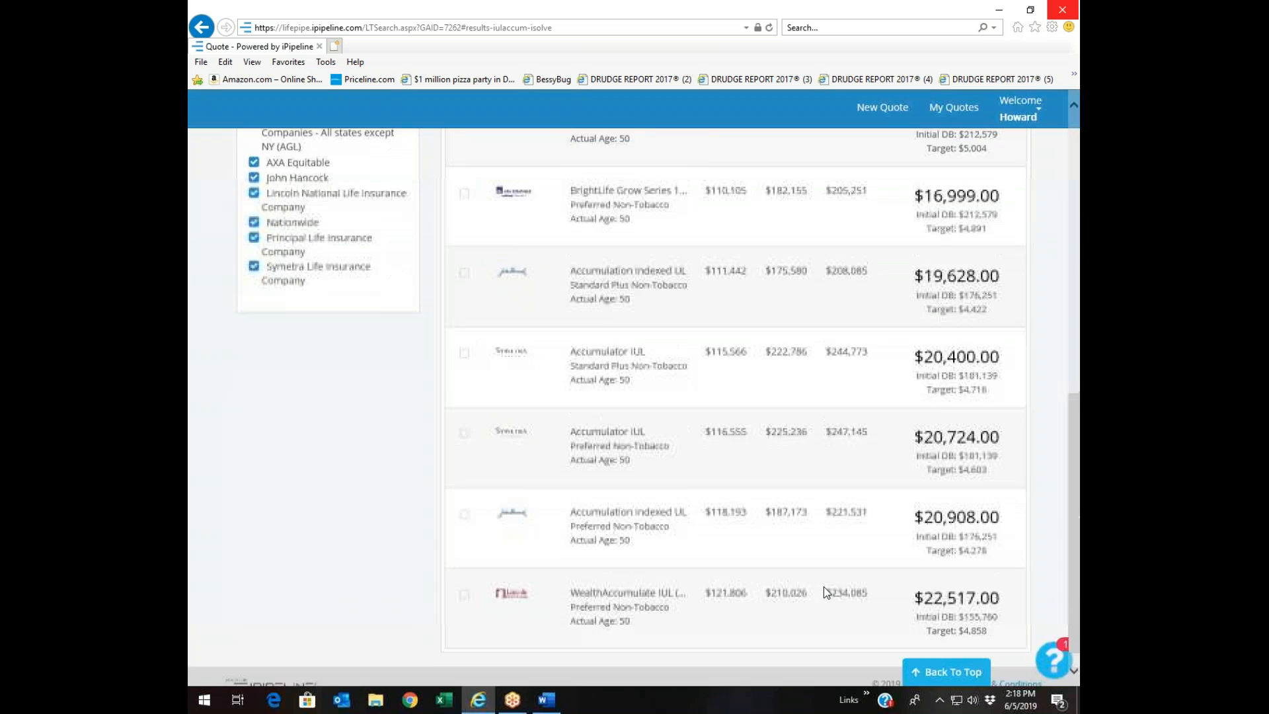
{"action": "scroll", "coordinate": [925, 583], "scroll_direction": "up", "scroll_amount": 10}
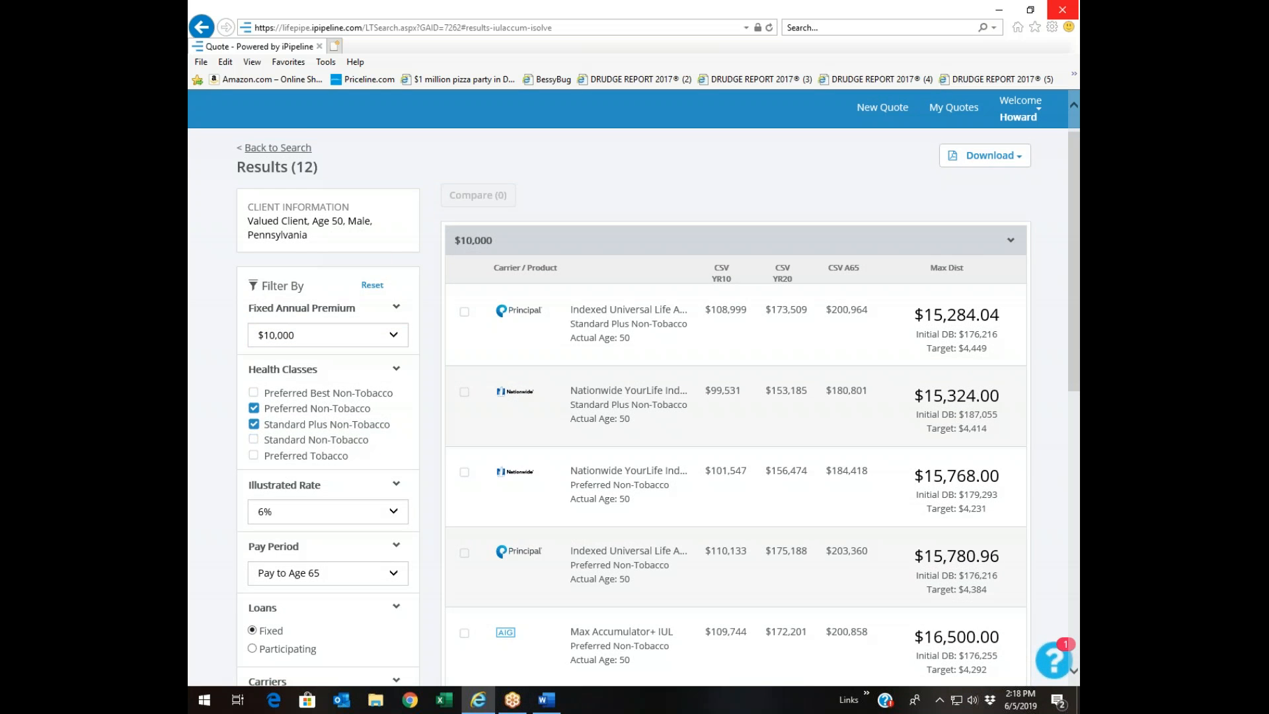
{"action": "scroll", "coordinate": [737, 406], "scroll_direction": "down", "scroll_amount": 10}
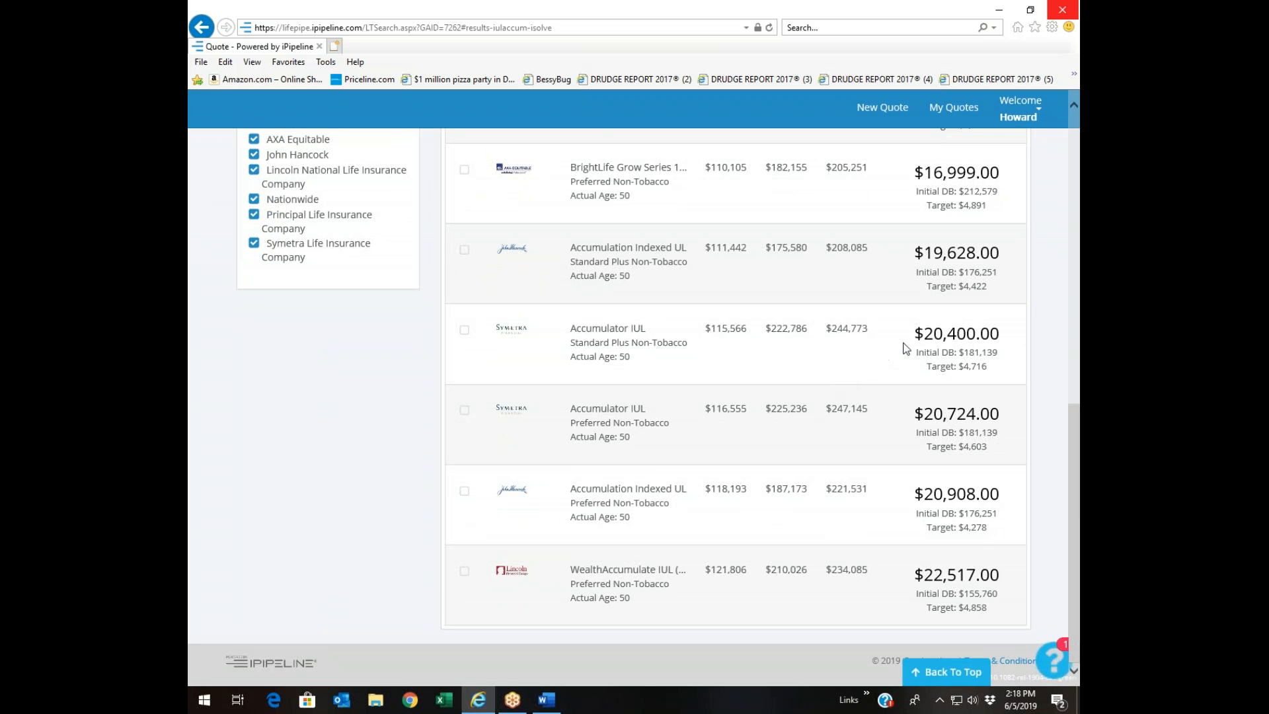
{"action": "scroll", "coordinate": [870, 351], "scroll_direction": "up", "scroll_amount": 10}
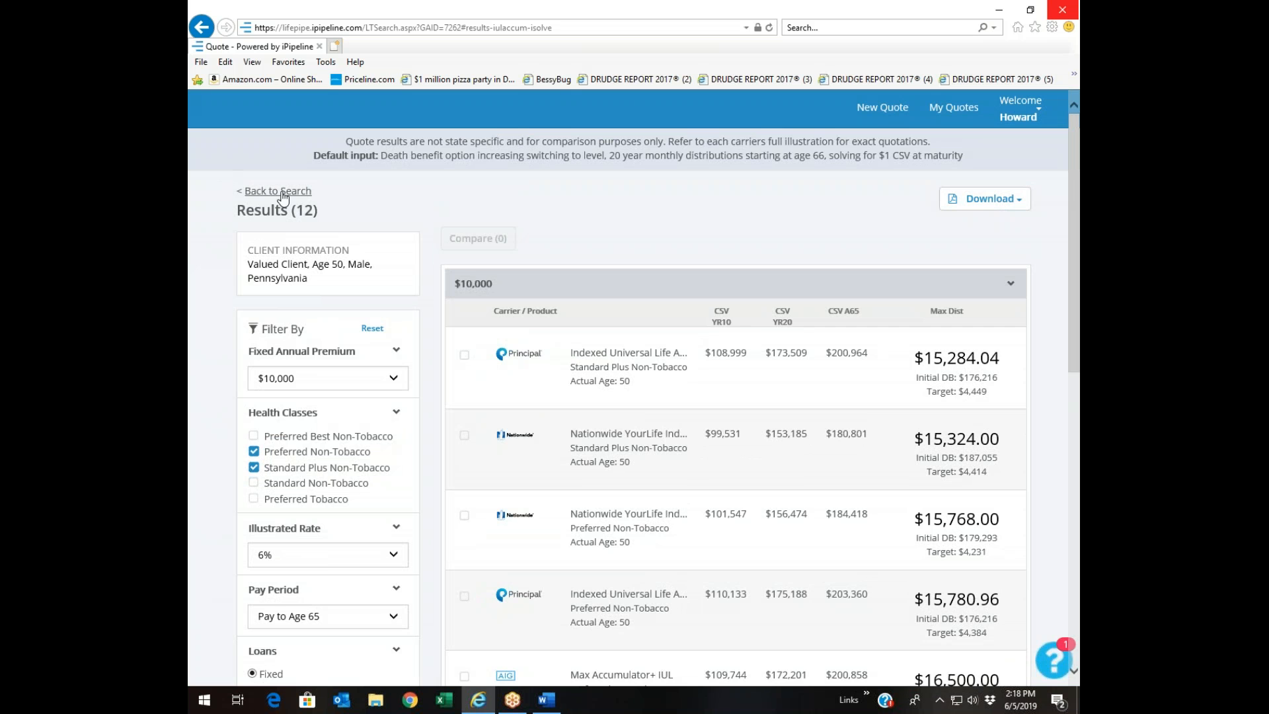
Return to the quote search form and switch to the iSolve intro slide document in Word
{"action": "left_click", "coordinate": [284, 194]}
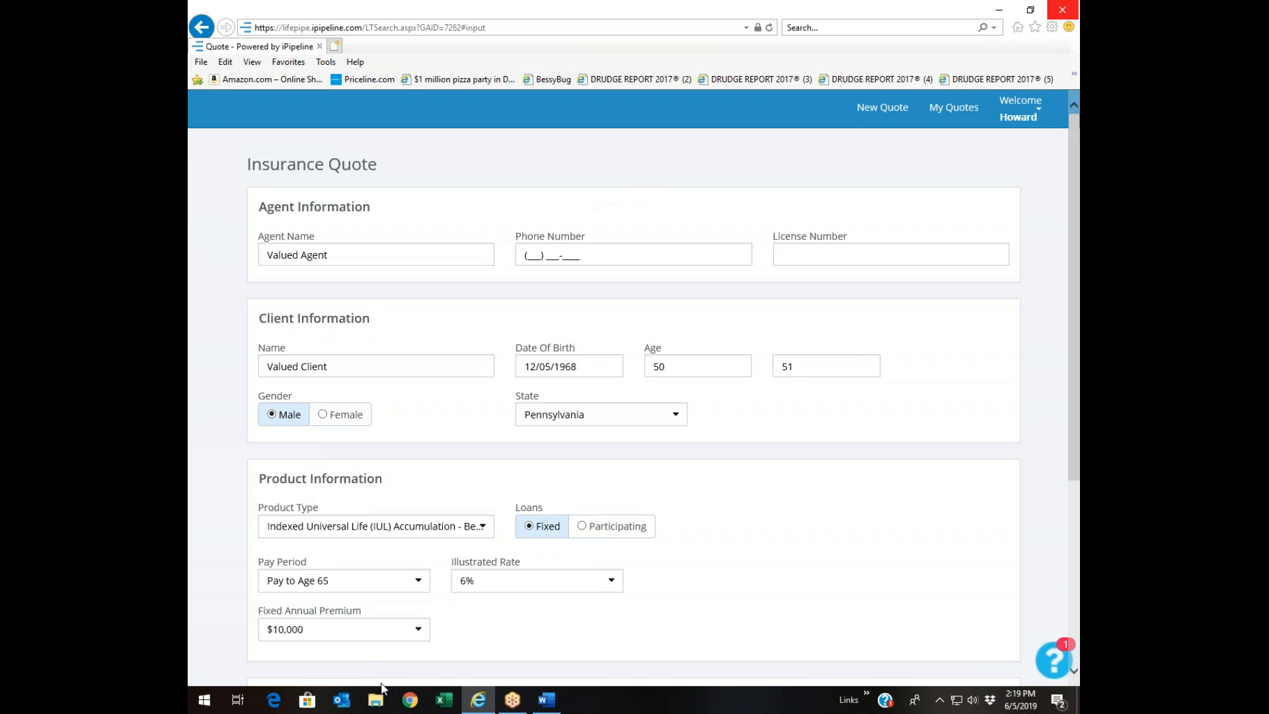
{"action": "left_click", "coordinate": [546, 701]}
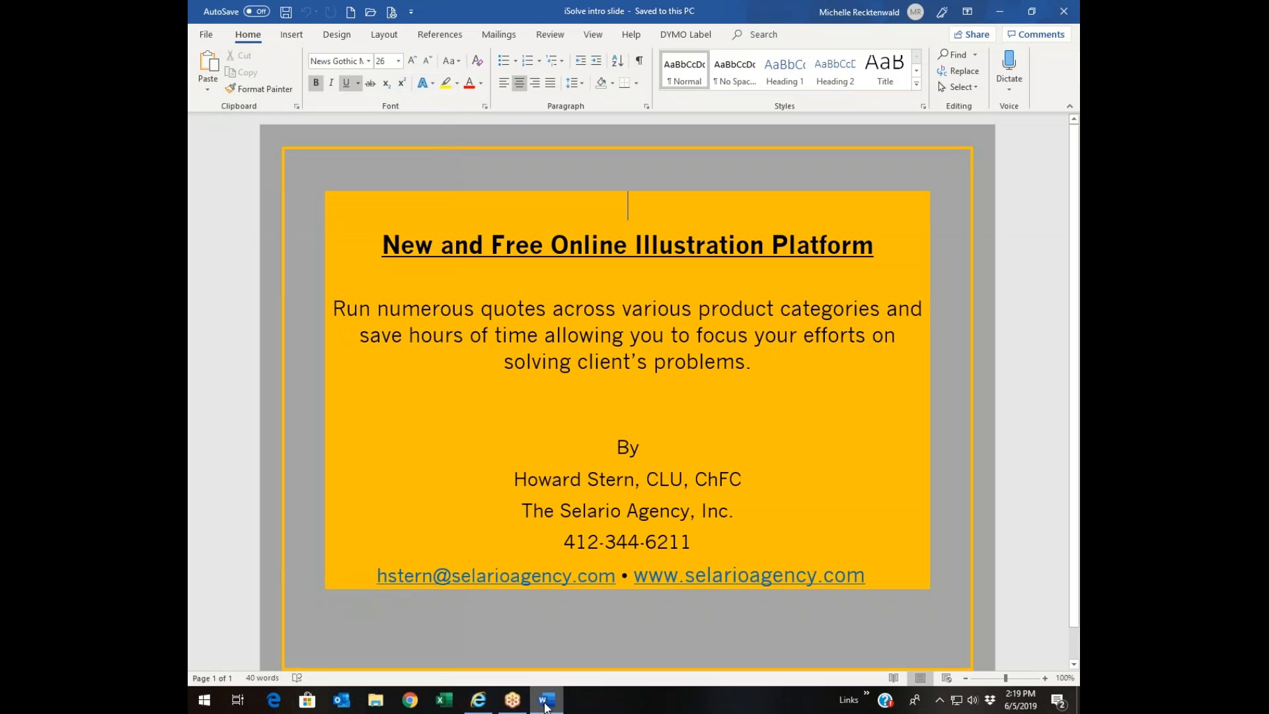